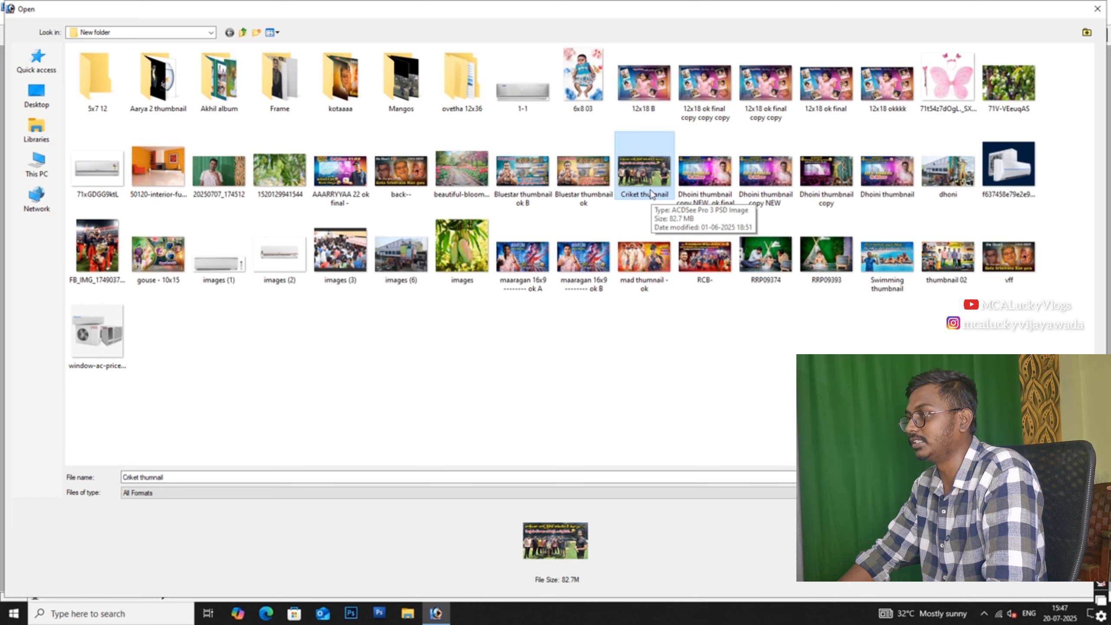
Step: Open the Criket thumnail PSD to view it and close it again
{"action": "double_click", "coordinate": [652, 193]}
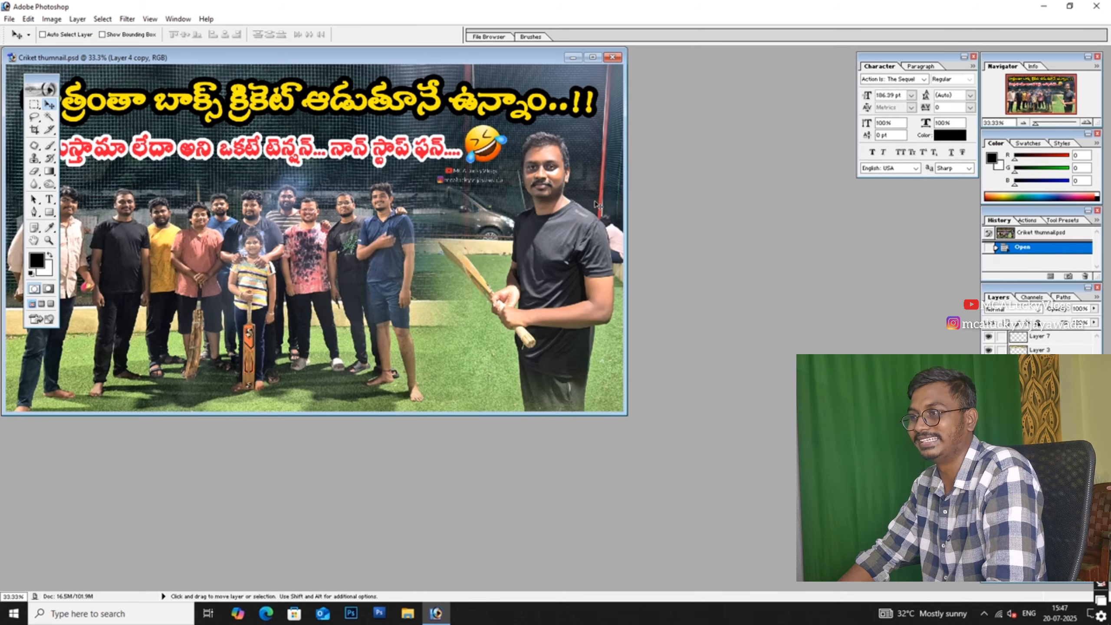
{"action": "key", "text": "ctrl+w"}
Step: View RCB-.jpg with its embedded color profile discarded, and exit Photoshop after closing the image
{"action": "key", "text": "ctrl+o"}
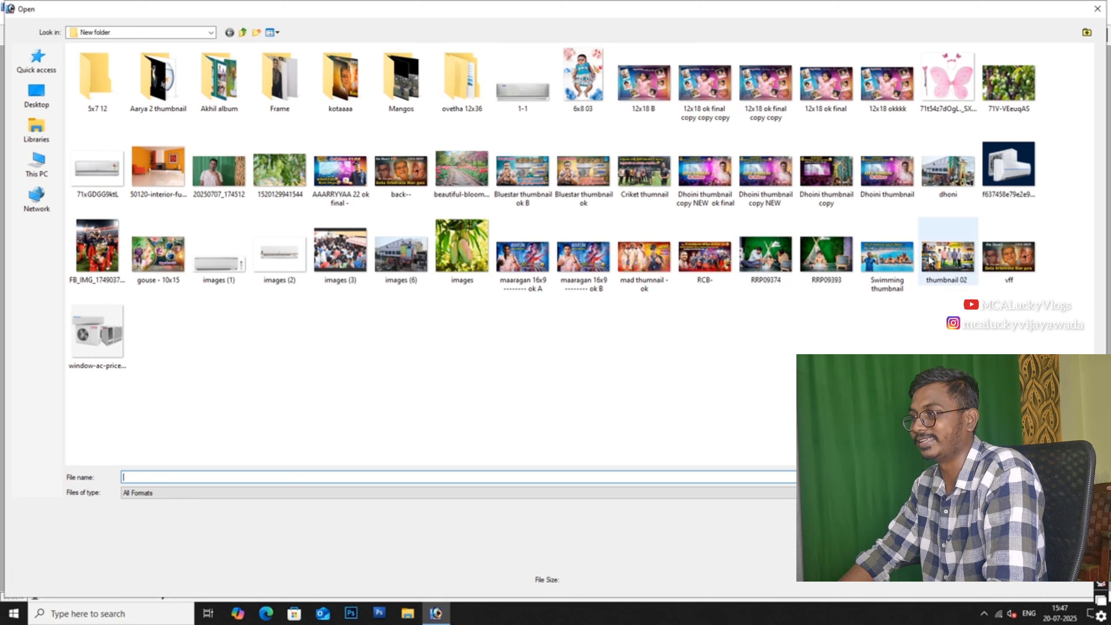
{"action": "left_click", "coordinate": [645, 256]}
{"action": "double_click", "coordinate": [707, 256]}
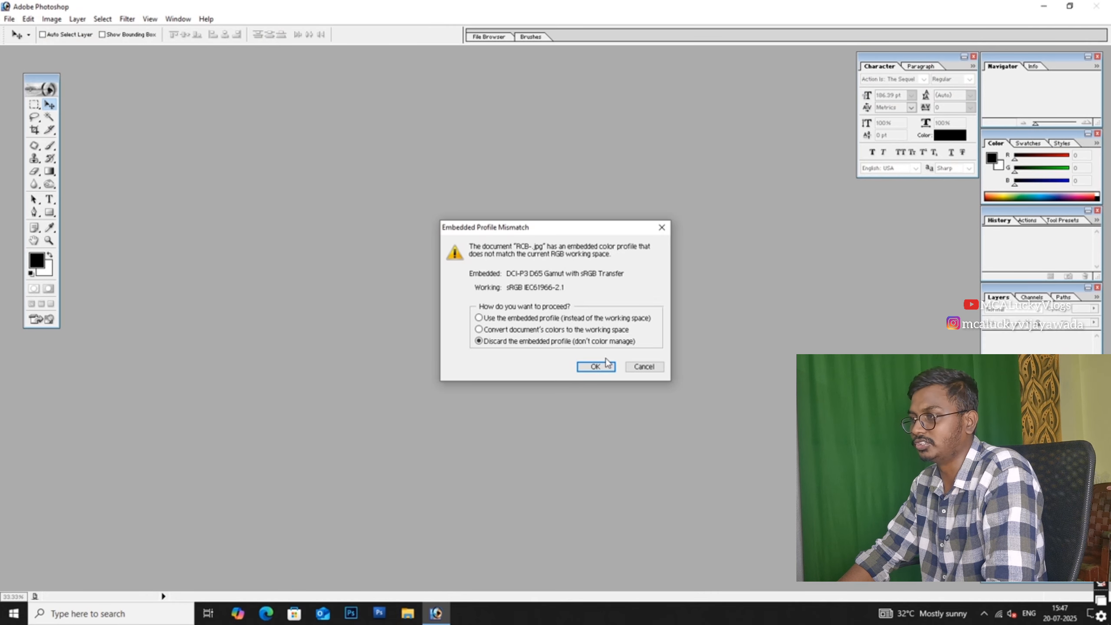
{"action": "left_click", "coordinate": [596, 367]}
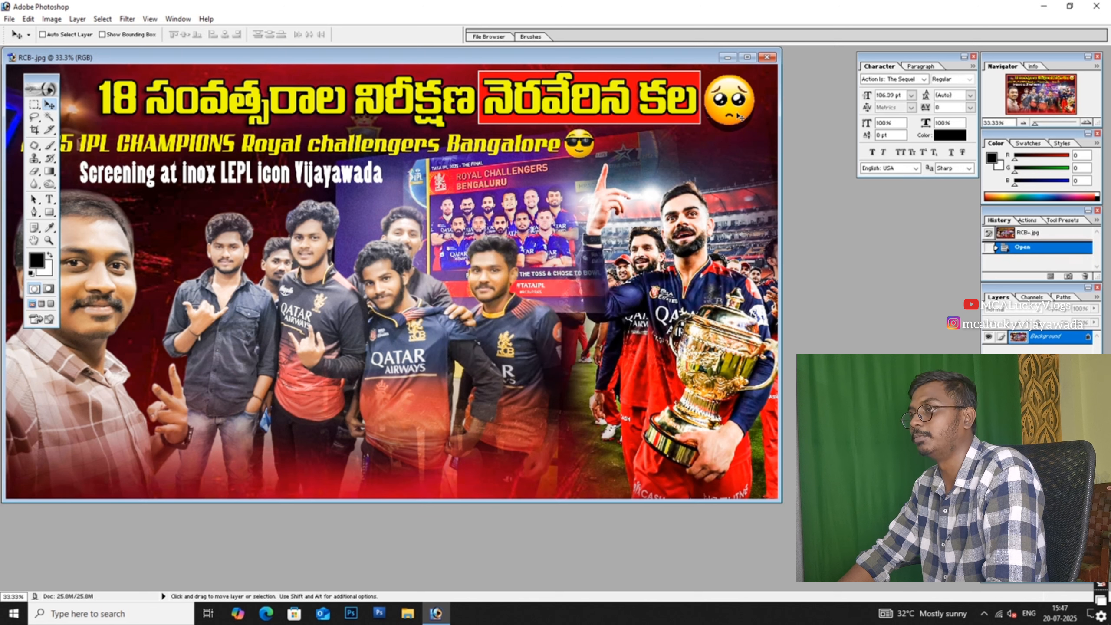
{"action": "left_click", "coordinate": [768, 57]}
{"action": "left_click", "coordinate": [560, 229]}
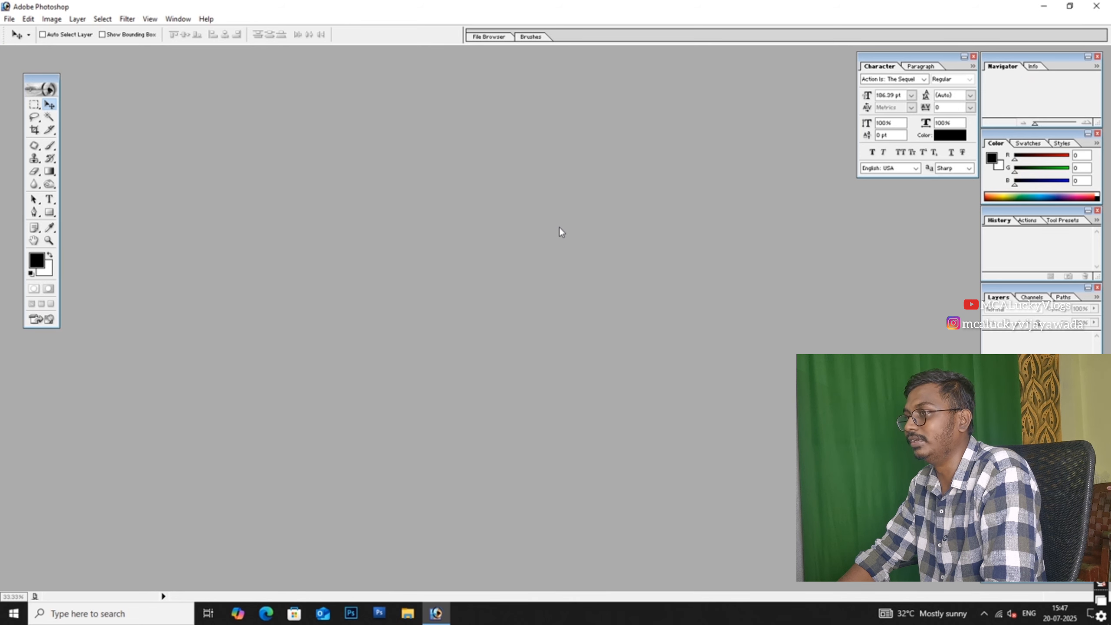
{"action": "left_click", "coordinate": [1096, 7]}
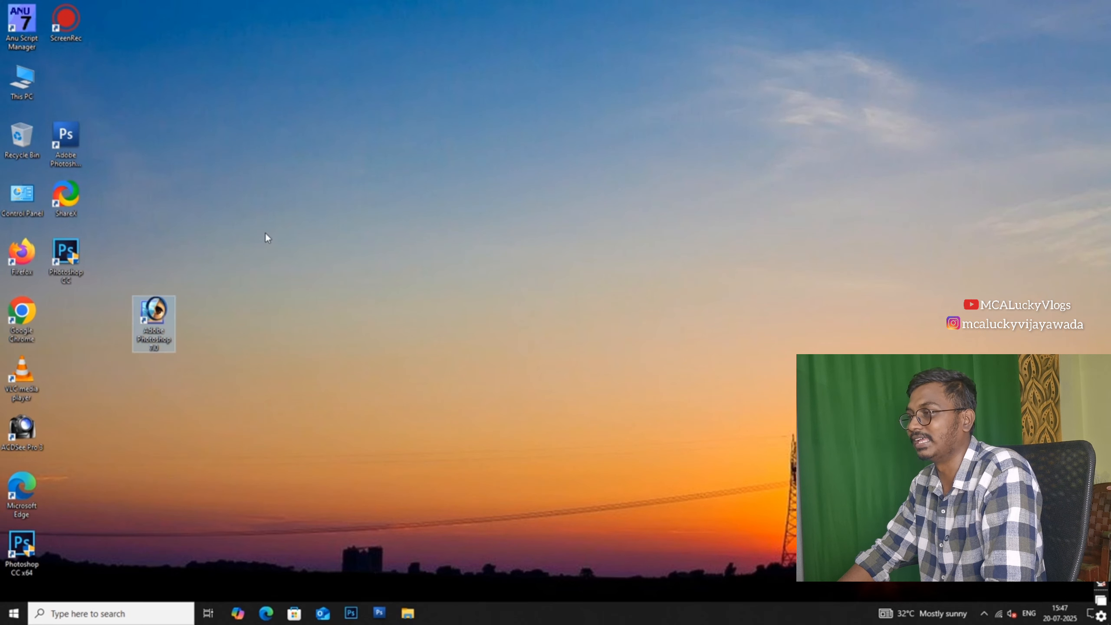
Step: Refresh the desktop and launch Adobe Photoshop 7.0 from its shortcut
{"action": "right_click", "coordinate": [265, 232]}
{"action": "left_click", "coordinate": [296, 267]}
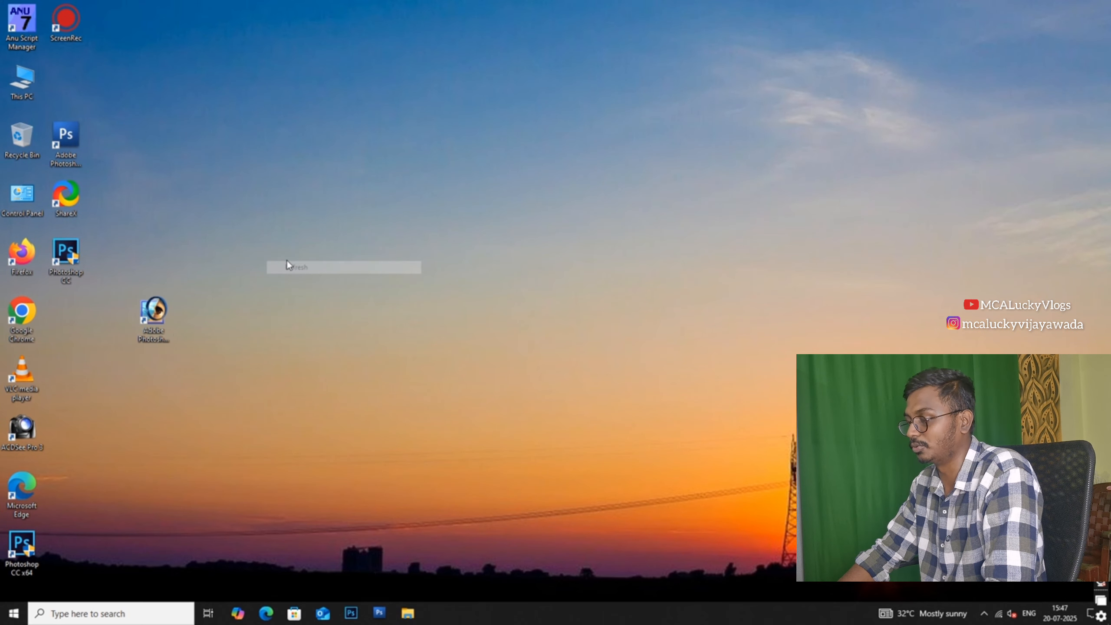
{"action": "double_click", "coordinate": [169, 326]}
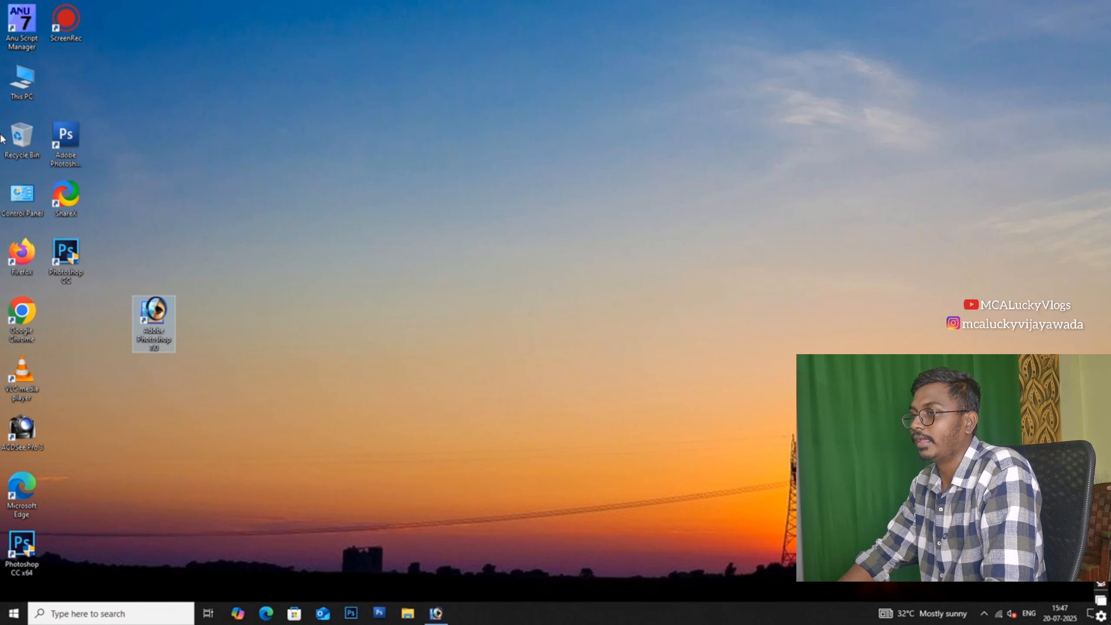
Step: Pull the Adobe Photoshop CS3 shortcut out of the desktop icon column and return it to its place
{"action": "left_click", "coordinate": [66, 261]}
{"action": "left_click_drag", "start_coordinate": [73, 143], "coordinate": [158, 153]}
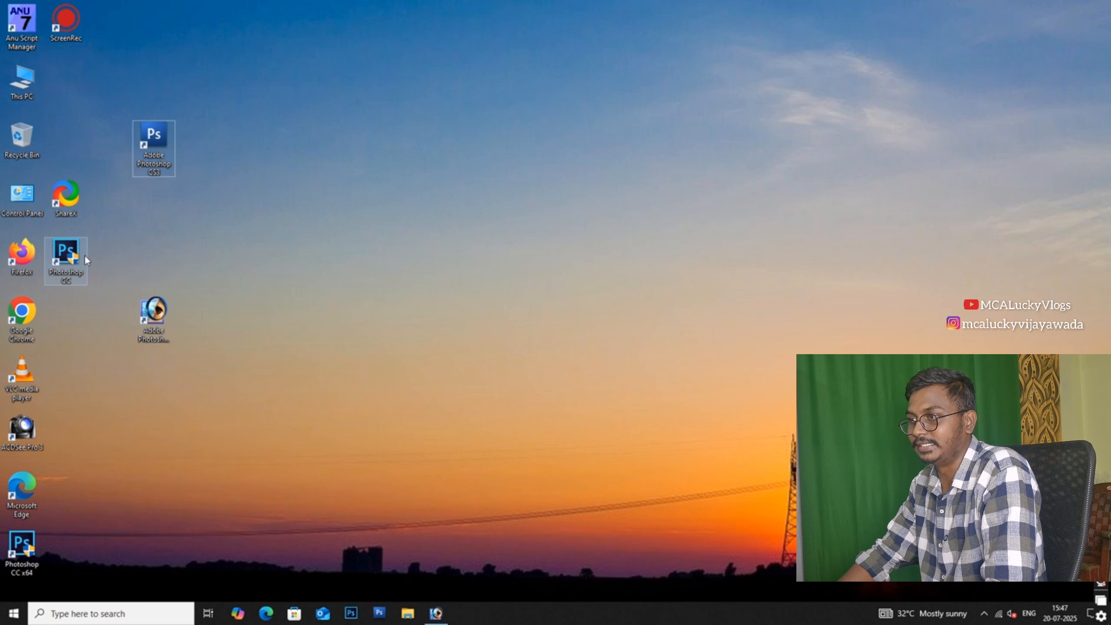
{"action": "mouse_move", "coordinate": [86, 260]}
{"action": "left_mouse_down"}
{"action": "mouse_move", "coordinate": [128, 264]}
{"action": "mouse_move", "coordinate": [67, 262]}
{"action": "left_mouse_up"}
{"action": "left_click_drag", "start_coordinate": [151, 140], "coordinate": [63, 140]}
Step: Place the Adobe Photoshop 7.0 shortcut directly below the Photoshop CC shortcut on the desktop
{"action": "left_click_drag", "start_coordinate": [143, 318], "coordinate": [77, 319]}
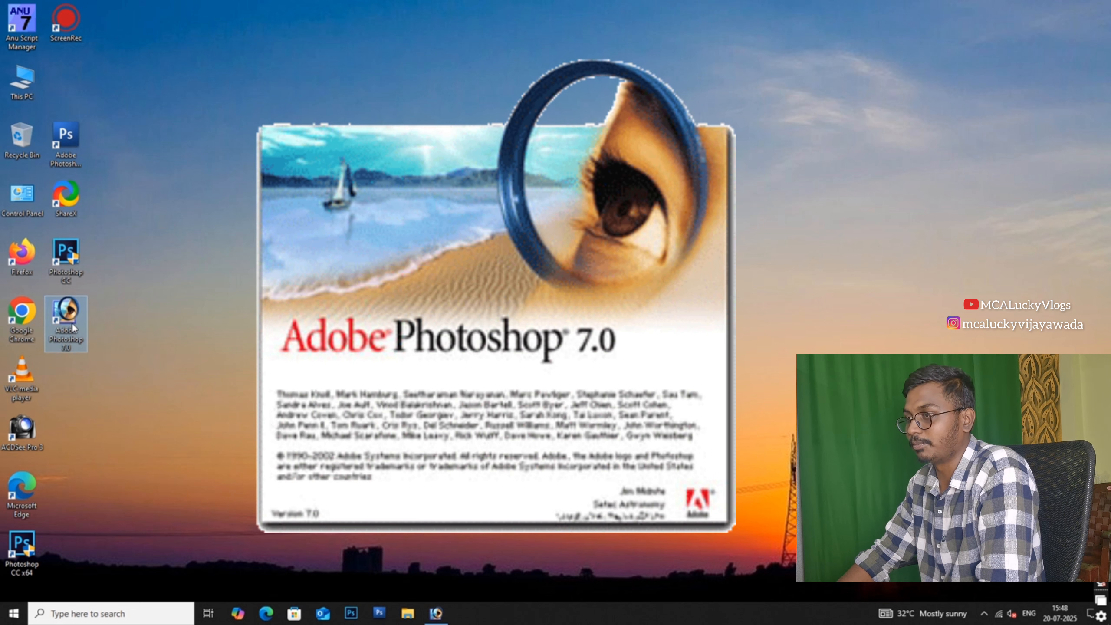
{"action": "left_click_drag", "start_coordinate": [74, 328], "coordinate": [94, 76]}
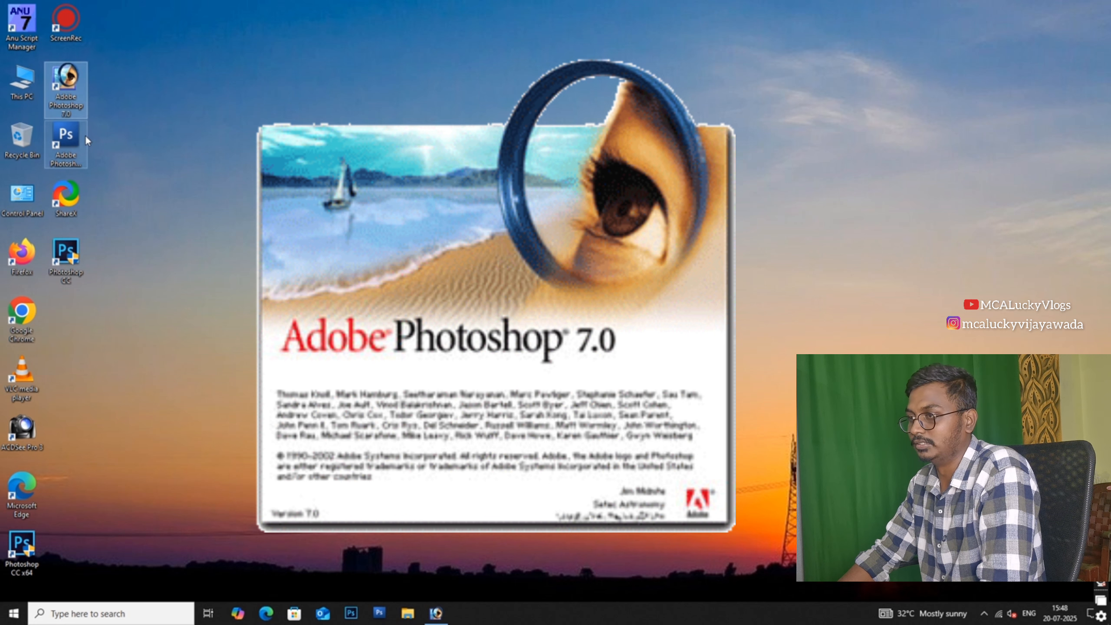
{"action": "left_click_drag", "start_coordinate": [83, 105], "coordinate": [139, 300]}
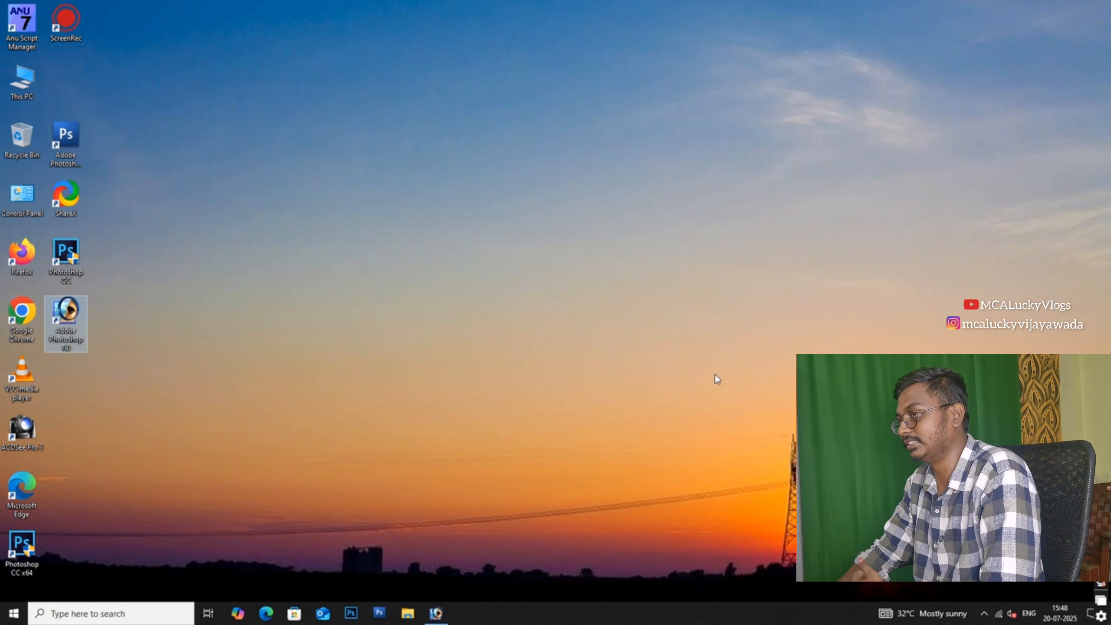
Step: Show how Adobe Photoshop 7.0 starts by launching it from the desktop shortcut and closing it, twice
{"action": "double_click", "coordinate": [77, 321]}
{"action": "left_click", "coordinate": [1107, 3]}
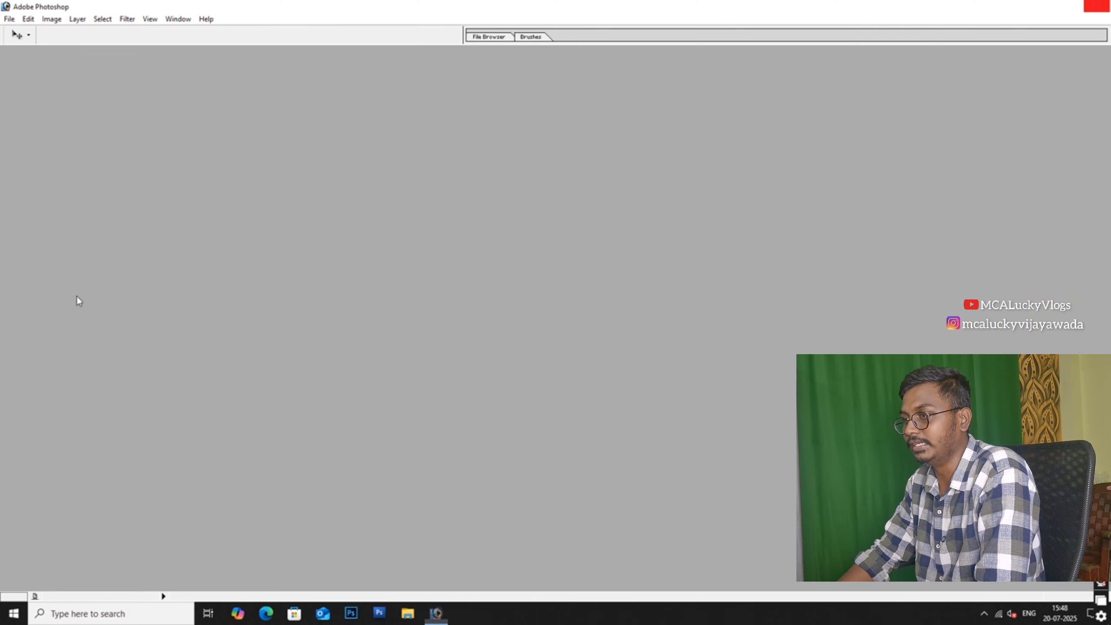
{"action": "double_click", "coordinate": [62, 308]}
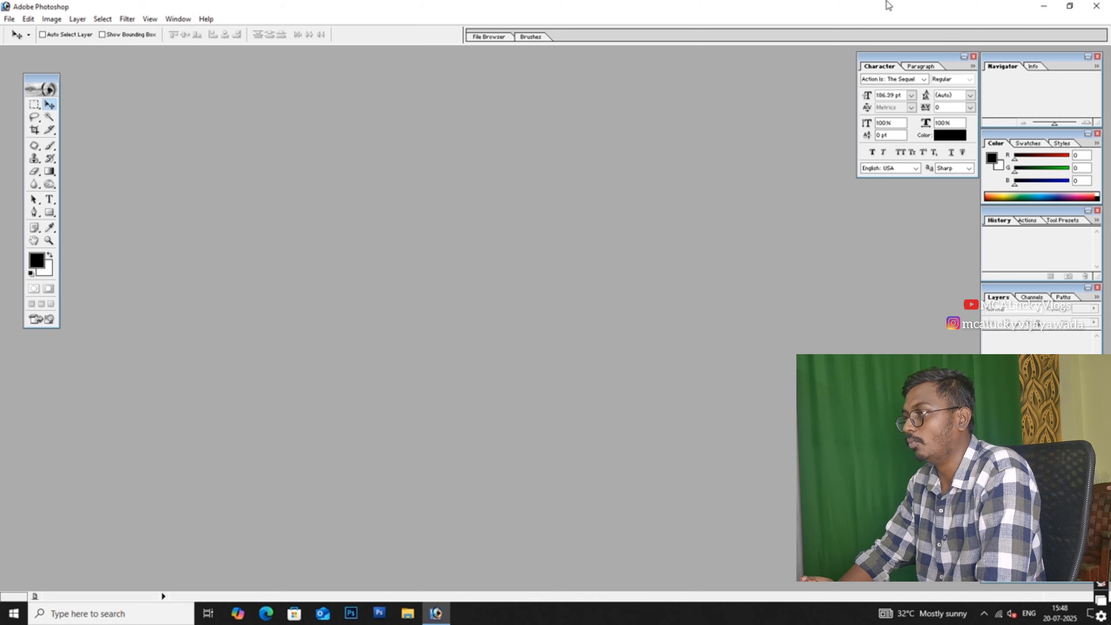
{"action": "left_click", "coordinate": [1097, 5]}
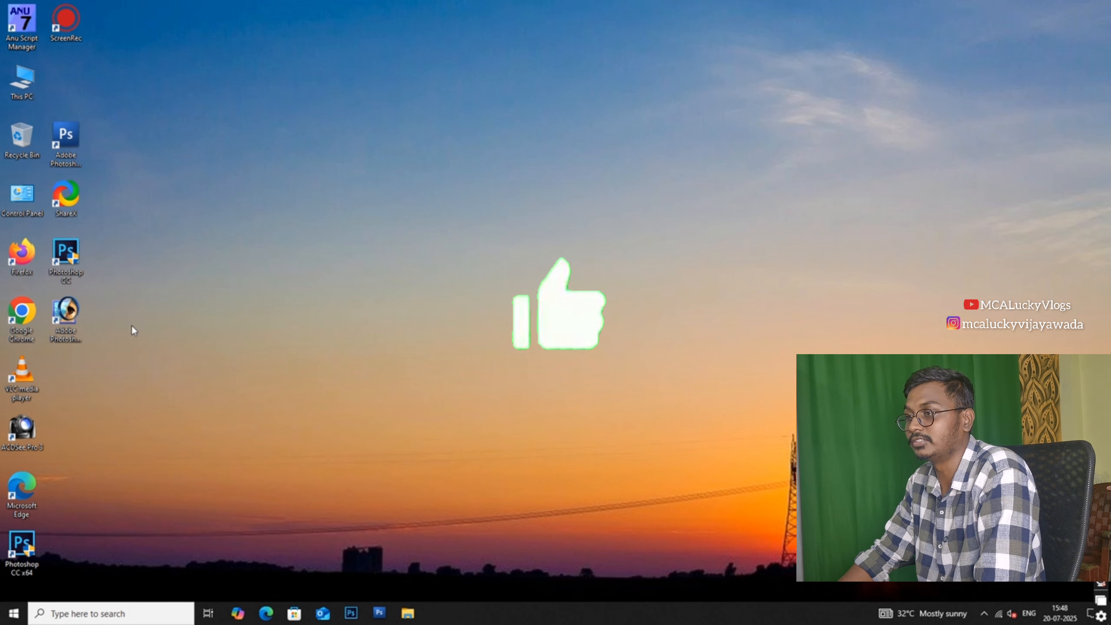
Step: Launch Adobe Photoshop 7.0 and open the image Dhoini thumbnail copy NEW ok final.jpg
{"action": "left_click", "coordinate": [81, 325]}
{"action": "left_click", "coordinate": [179, 332]}
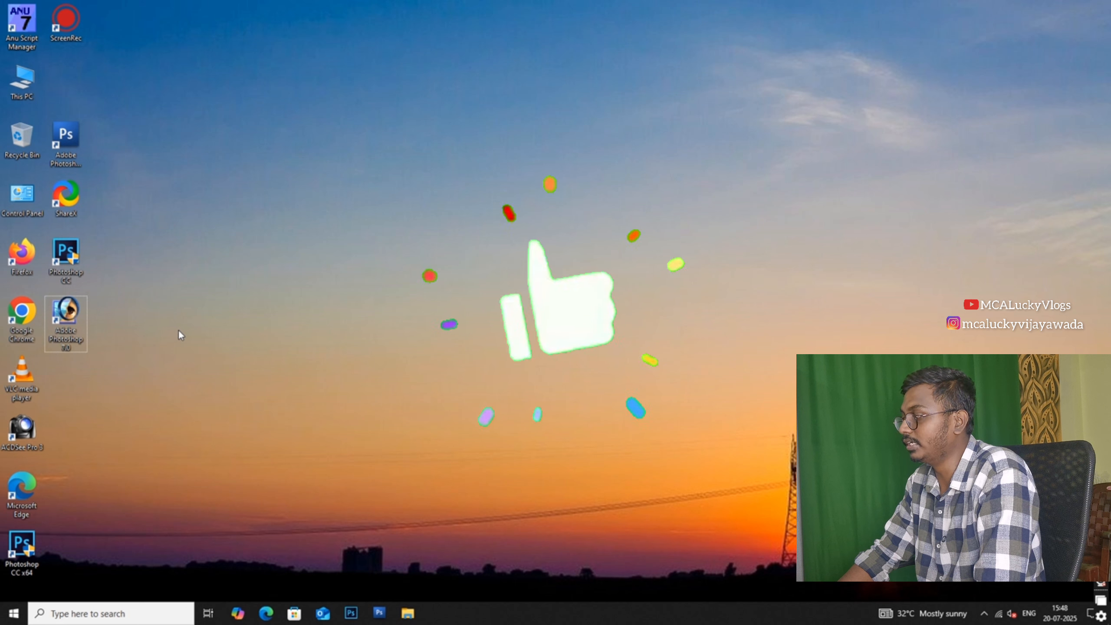
{"action": "double_click", "coordinate": [66, 312]}
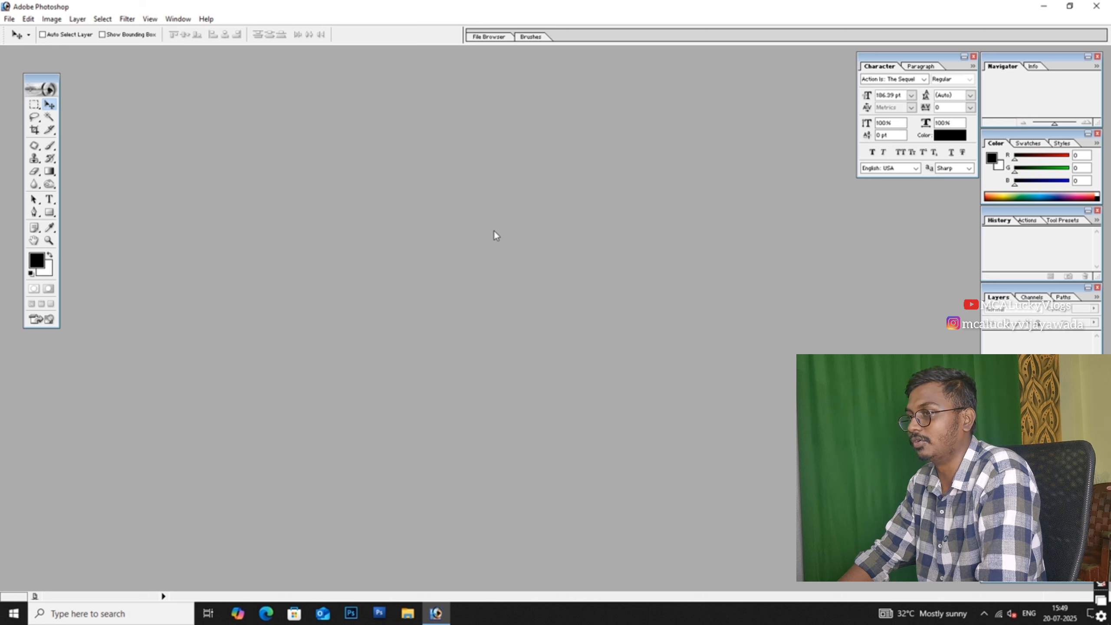
{"action": "double_click", "coordinate": [505, 224]}
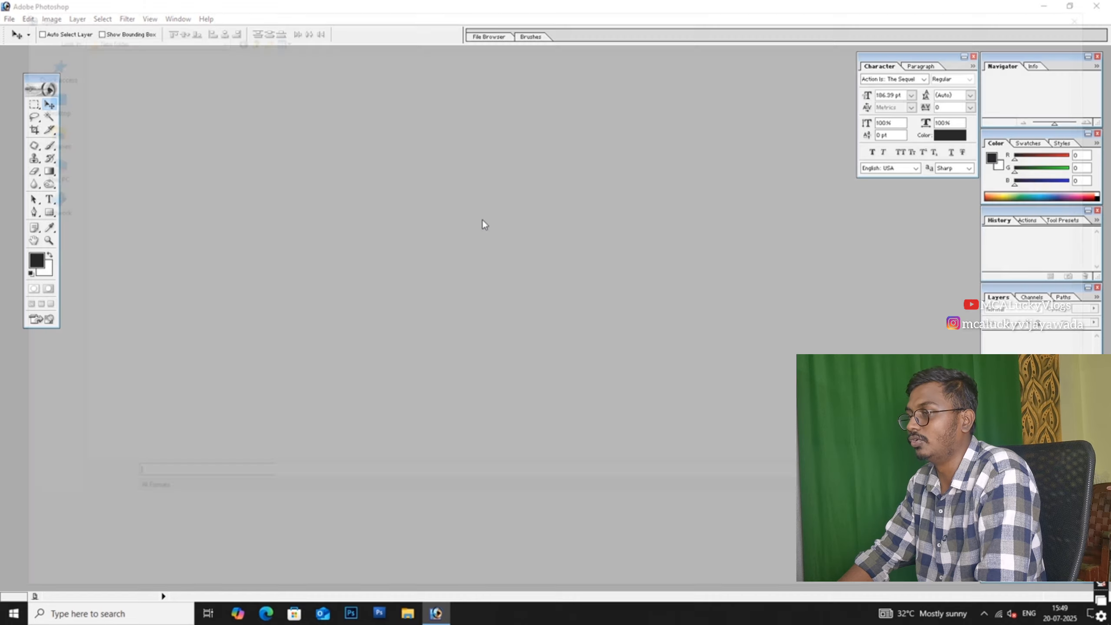
{"action": "left_click", "coordinate": [709, 198]}
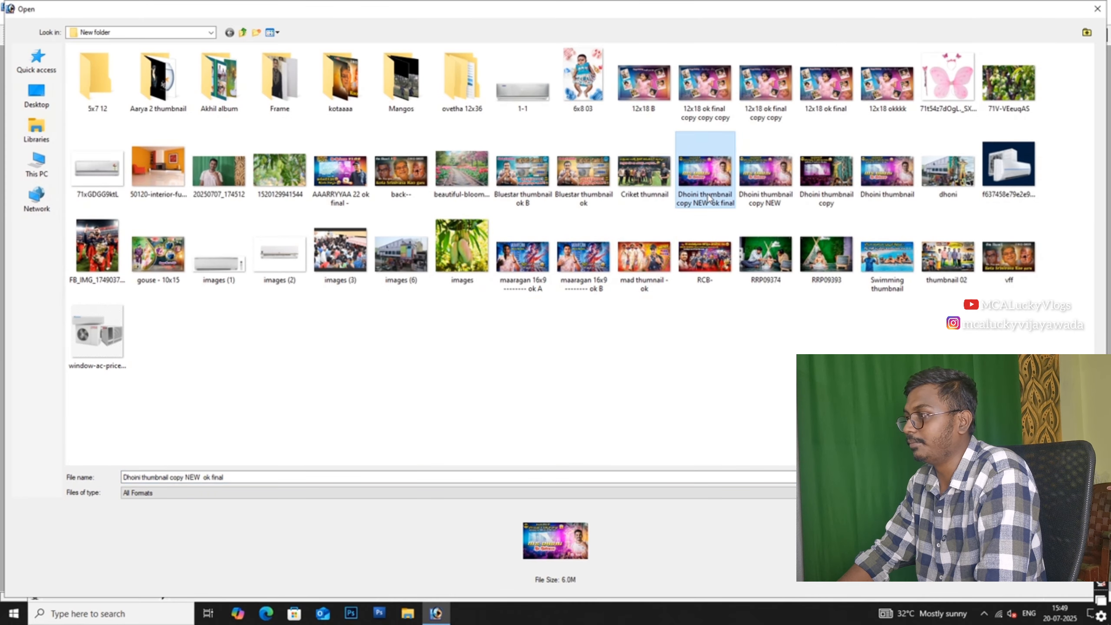
{"action": "double_click", "coordinate": [708, 198]}
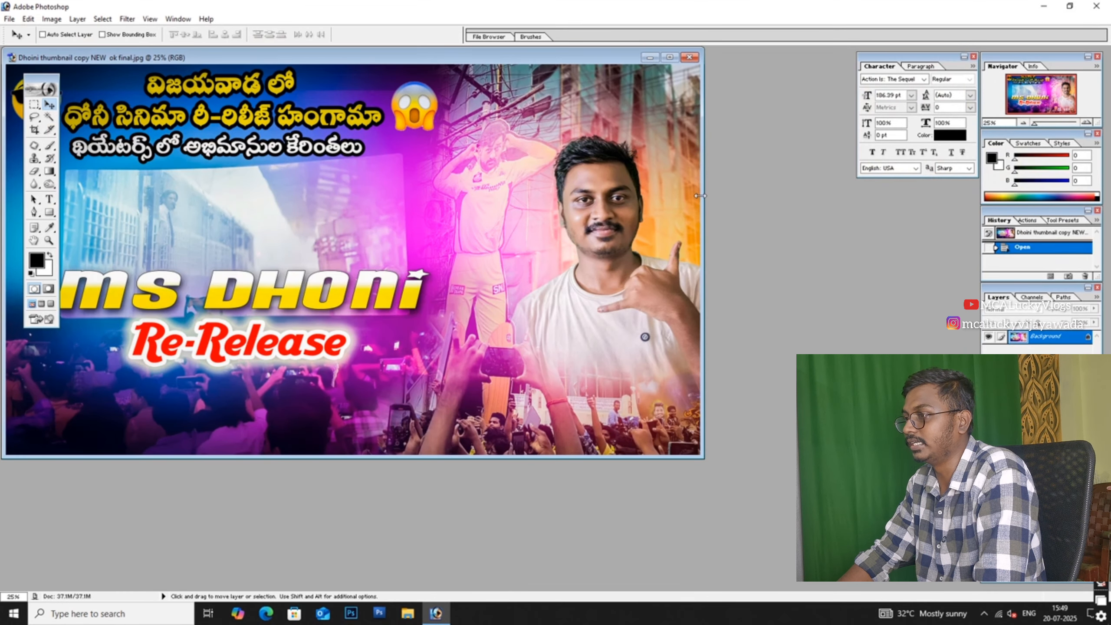
Step: Close the Dhoini thumbnail image and exit Photoshop to the desktop
{"action": "left_click", "coordinate": [689, 57]}
{"action": "left_click", "coordinate": [1100, 5]}
{"action": "right_click", "coordinate": [444, 199]}
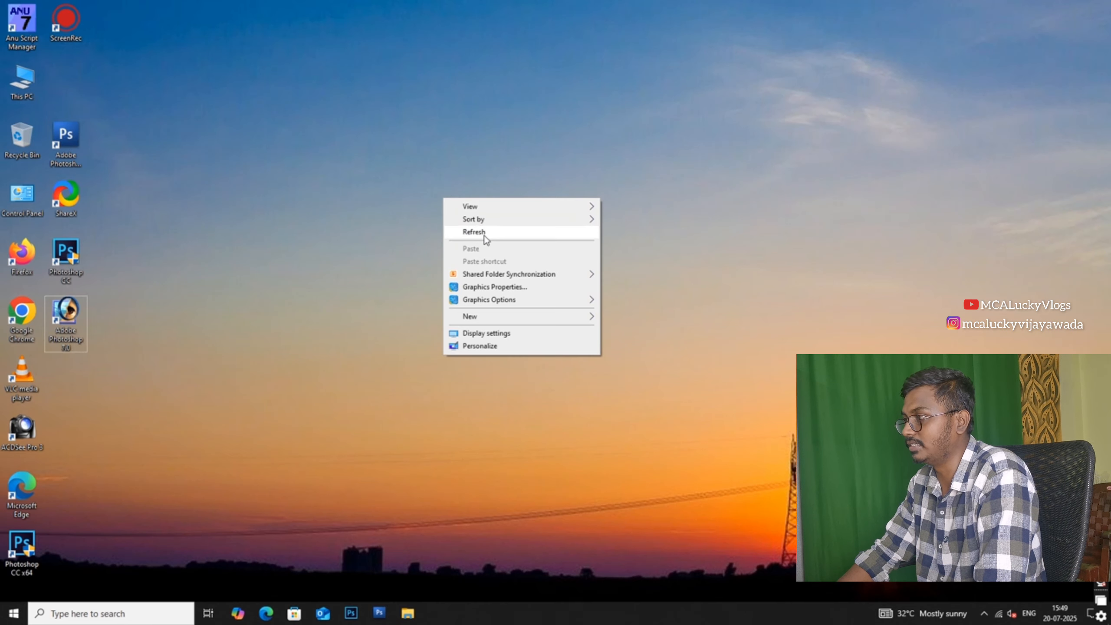
{"action": "left_click", "coordinate": [485, 237]}
{"action": "right_click", "coordinate": [372, 250]}
{"action": "left_click", "coordinate": [398, 286]}
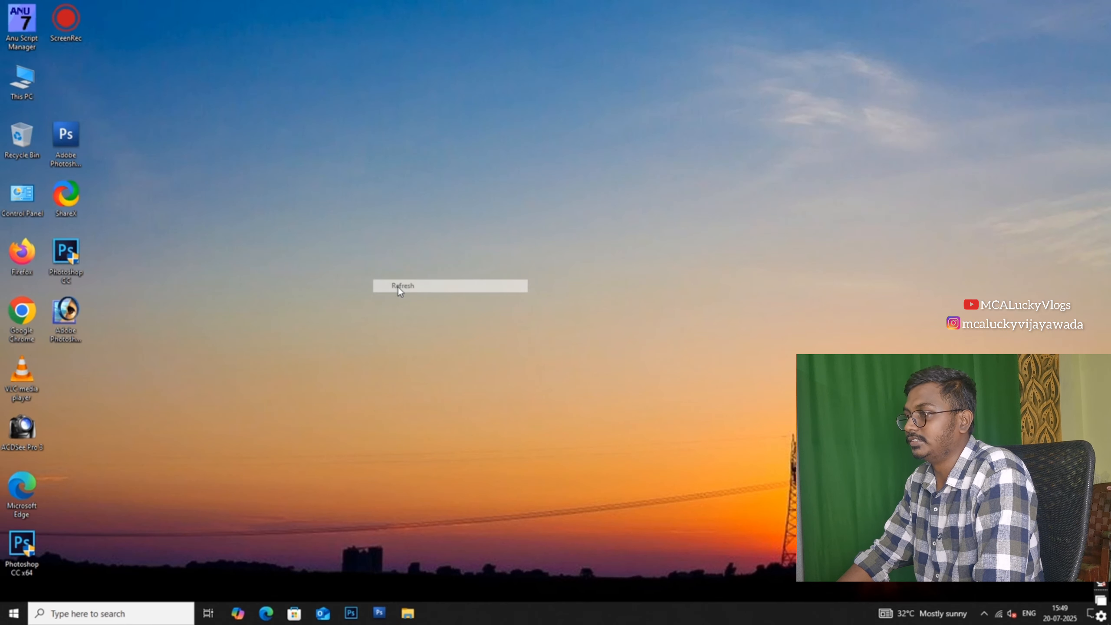
{"action": "right_click", "coordinate": [385, 237]}
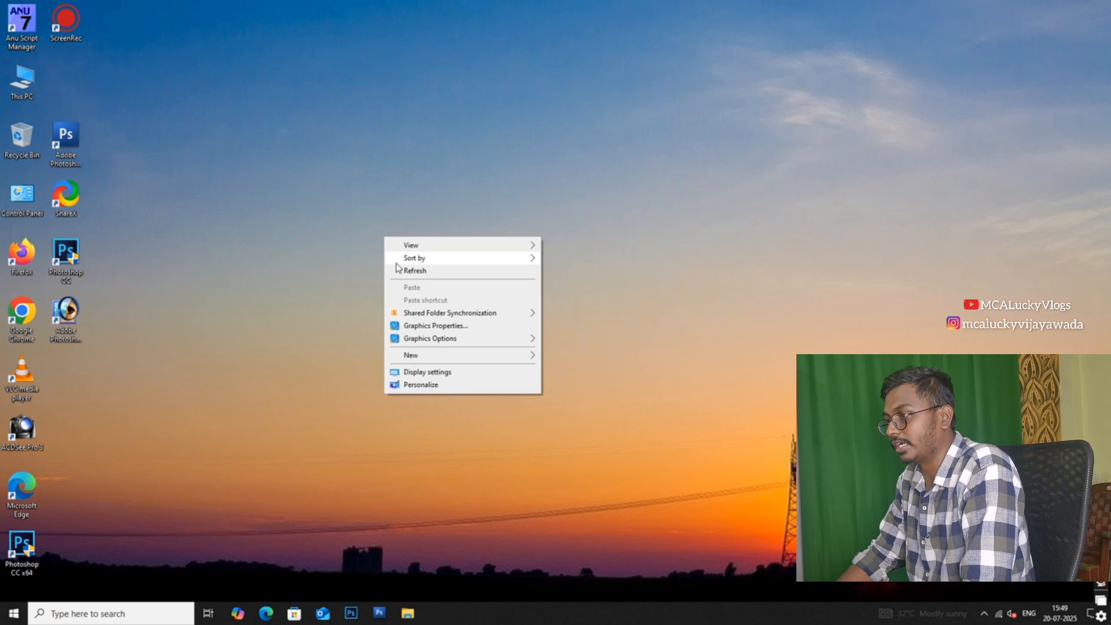
{"action": "left_click", "coordinate": [399, 272]}
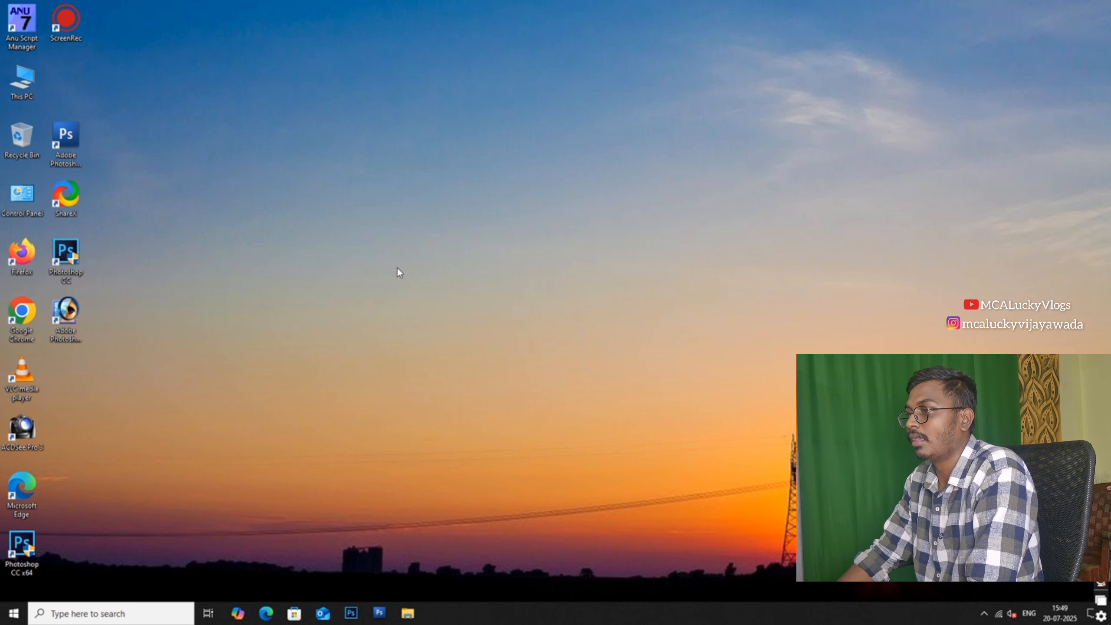
{"action": "right_click", "coordinate": [397, 267]}
{"action": "left_click", "coordinate": [409, 302]}
{"action": "right_click", "coordinate": [402, 286]}
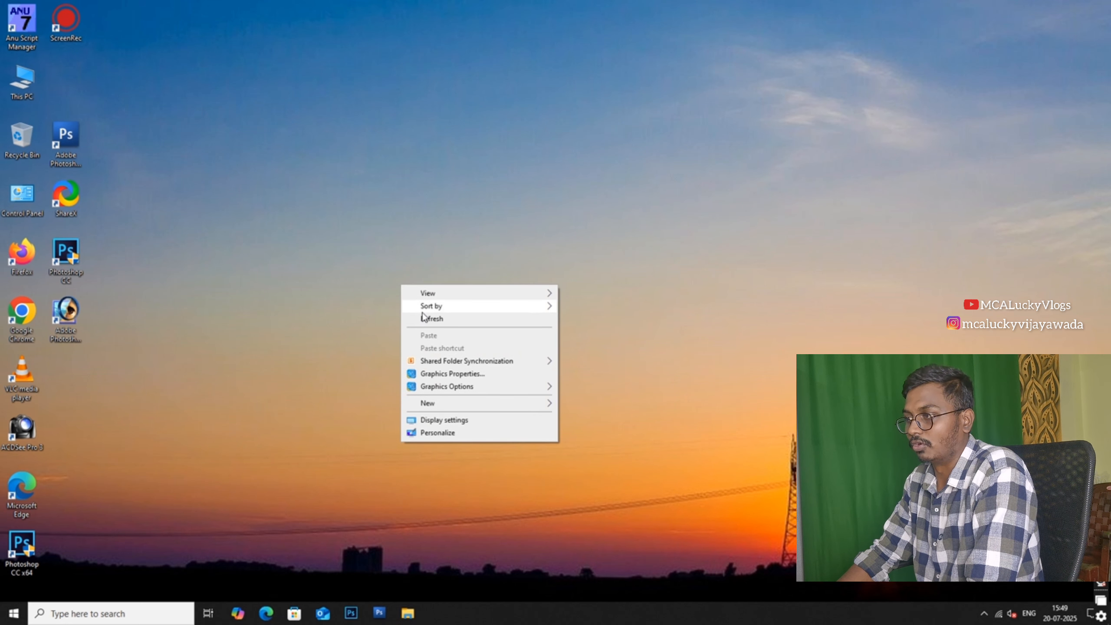
{"action": "mouse_move", "coordinate": [422, 309]}
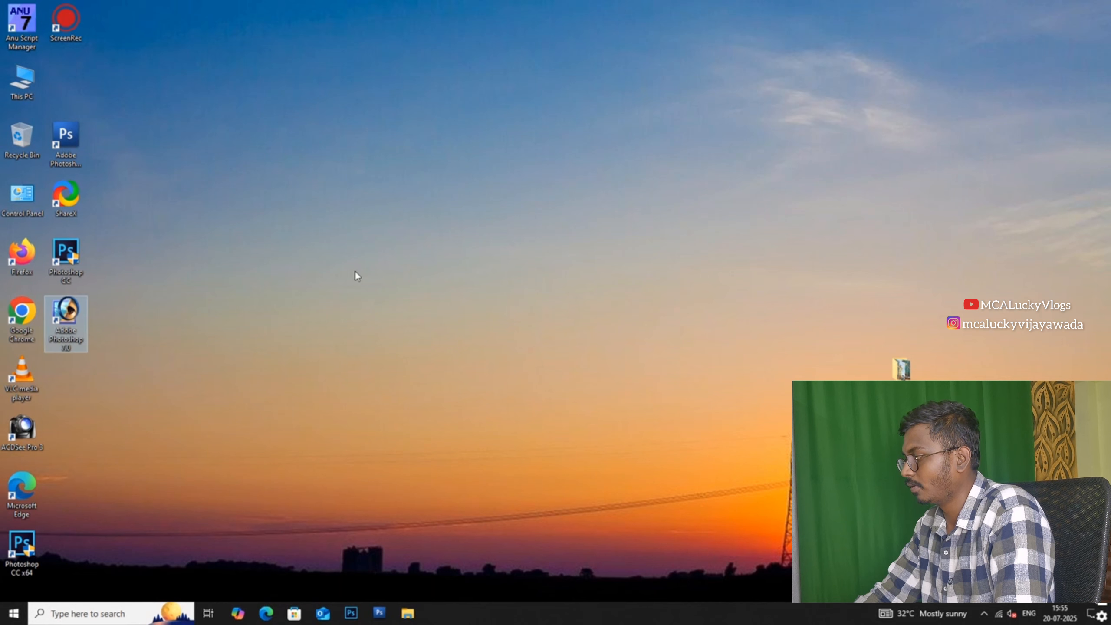
Step: Start Adobe Photoshop 7.0 again and briefly view the 10x15 wedding album image, closing it when done
{"action": "double_click", "coordinate": [66, 324]}
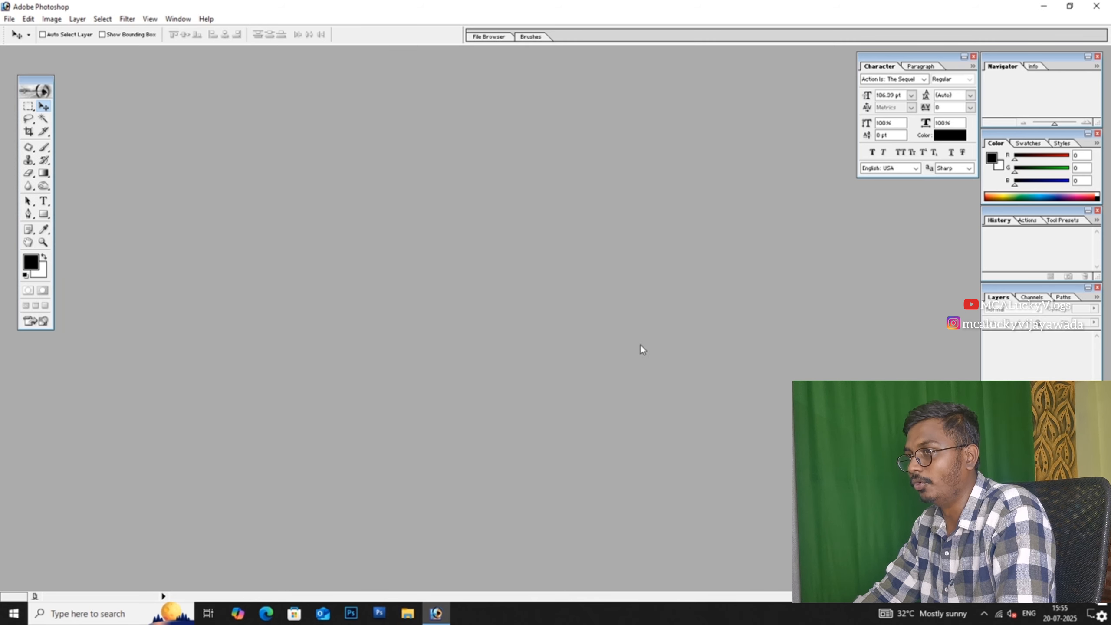
{"action": "double_click", "coordinate": [509, 340]}
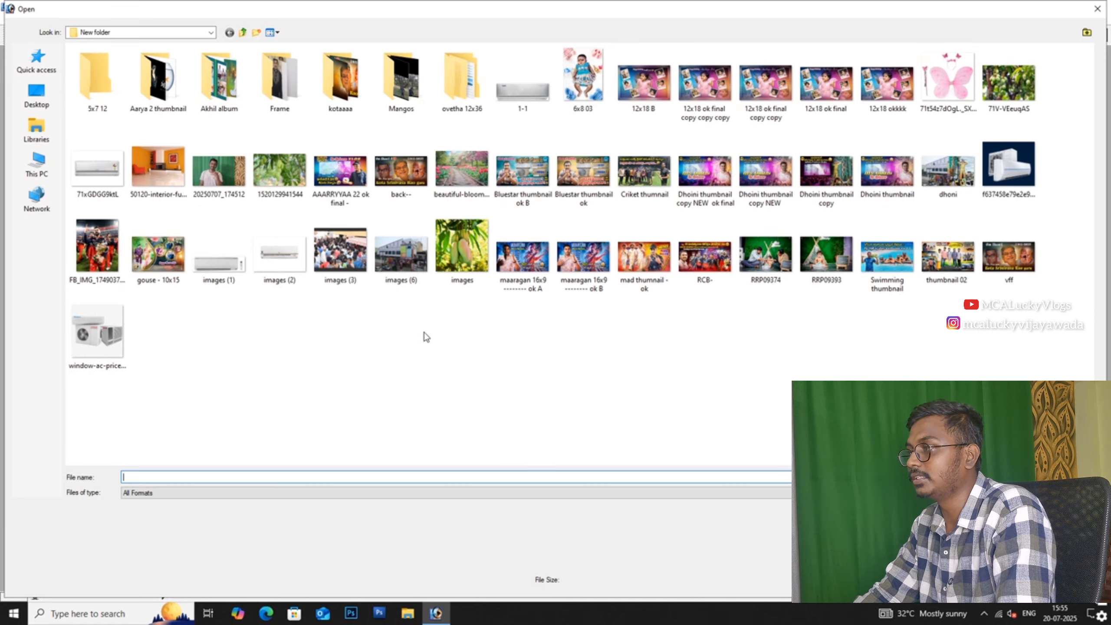
{"action": "left_click", "coordinate": [172, 263]}
{"action": "double_click", "coordinate": [173, 263]}
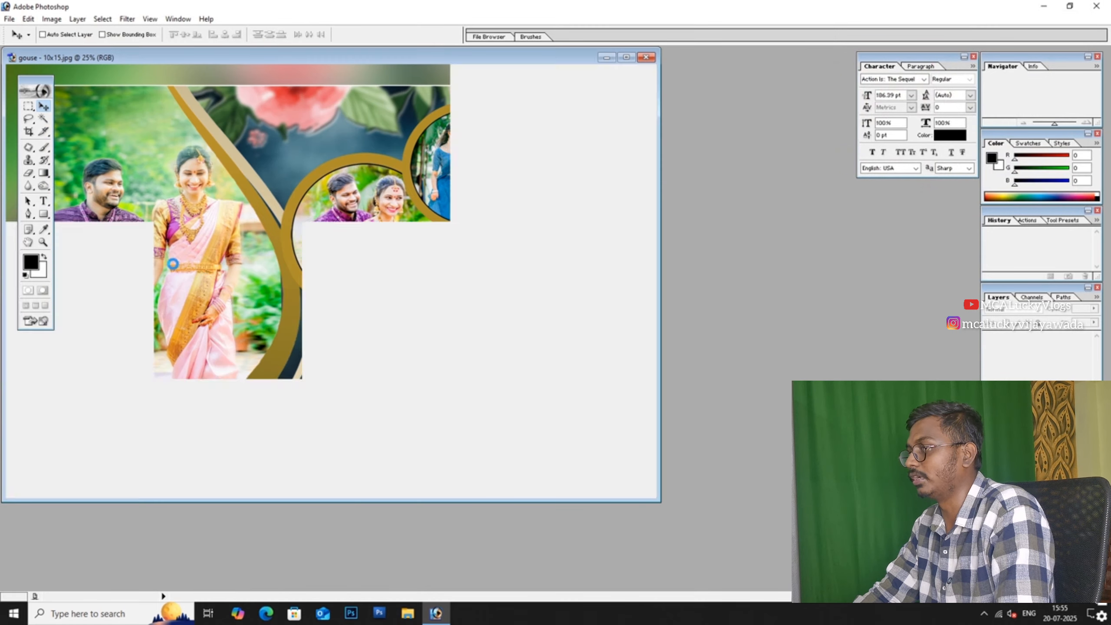
{"action": "key", "text": "ctrl+w"}
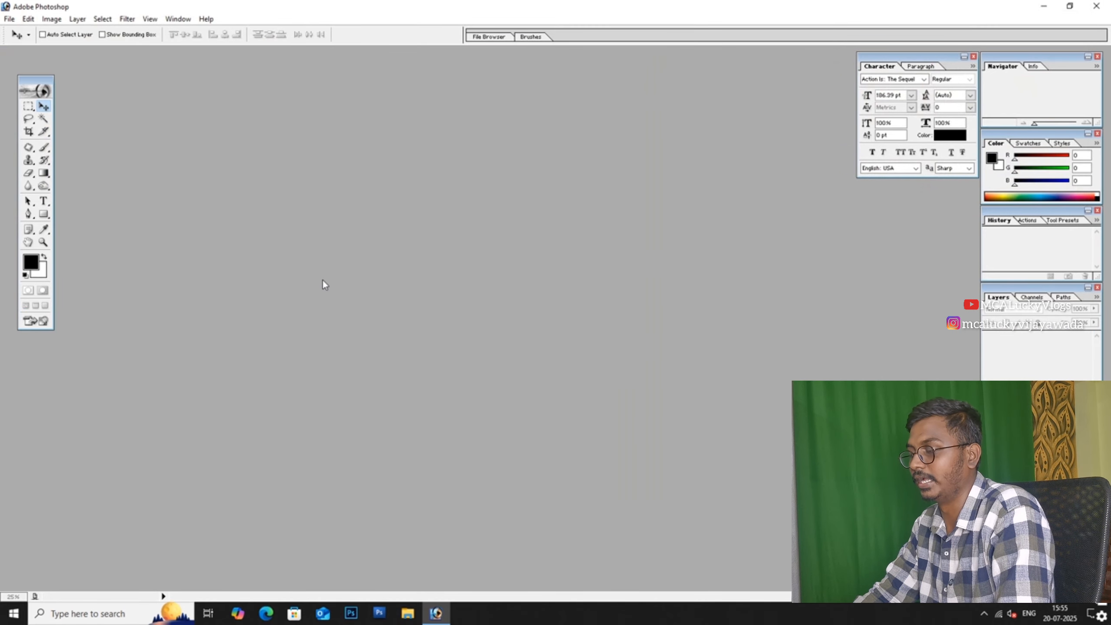
Step: Open Dhoini thumbnail copy NEW ok final.jpg to view it and close it again
{"action": "key", "text": "ctrl+o"}
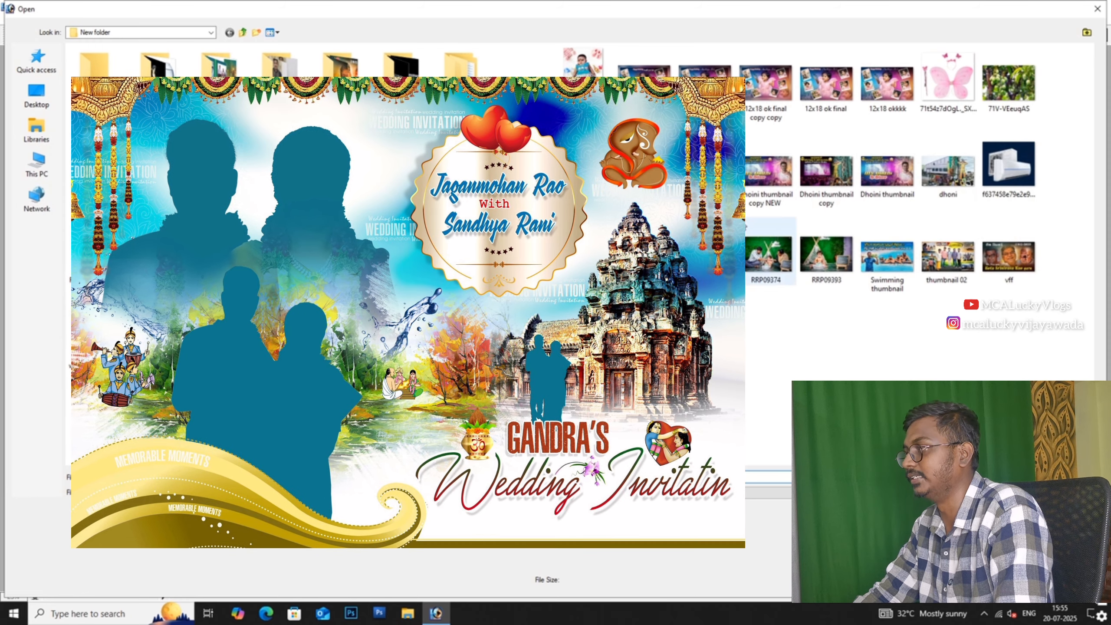
{"action": "double_click", "coordinate": [707, 189]}
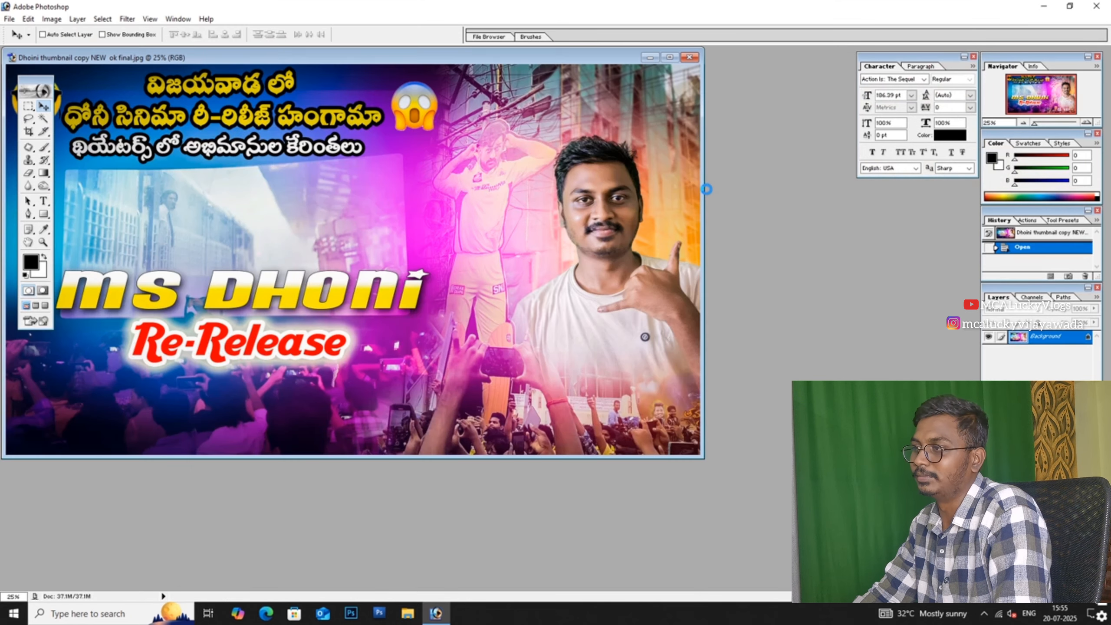
{"action": "key", "text": "ctrl+w"}
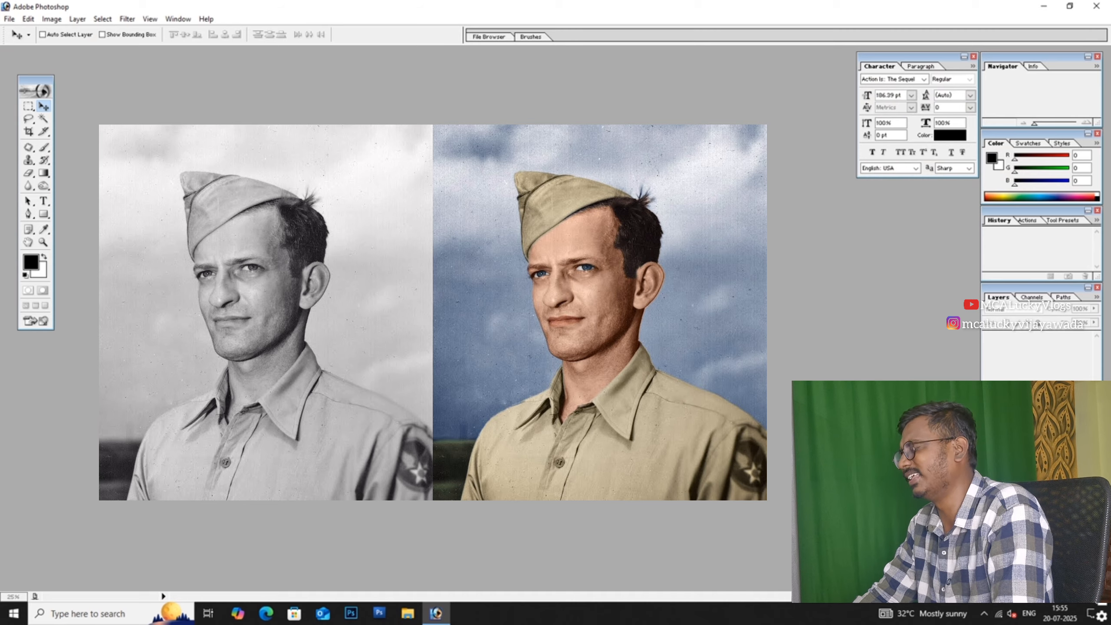
{"action": "key", "text": "ctrl+o"}
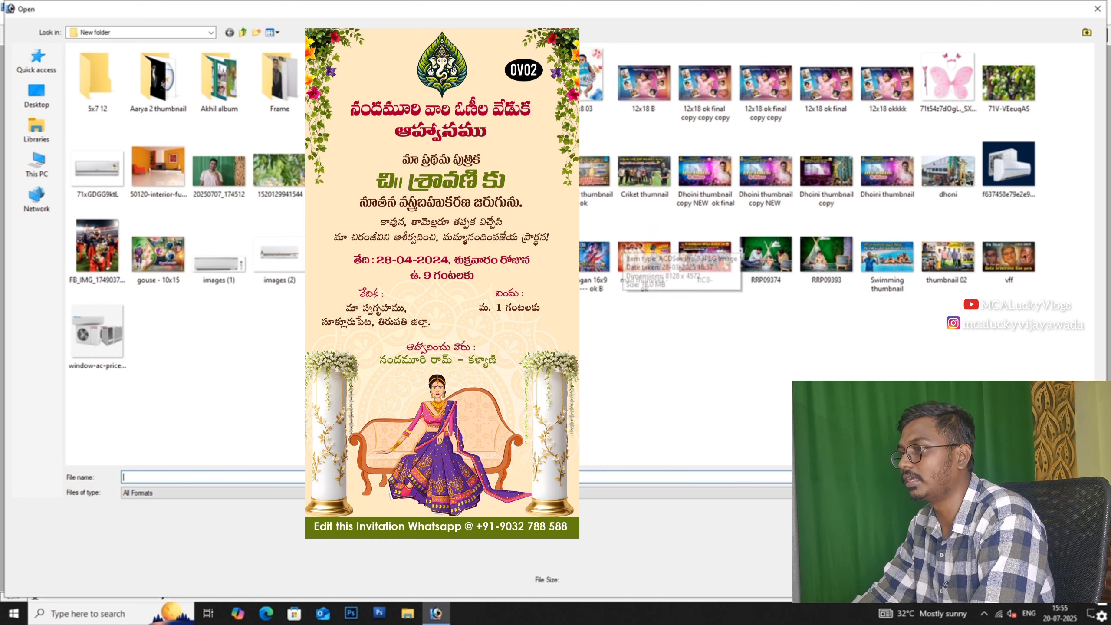
{"action": "left_click", "coordinate": [37, 165]}
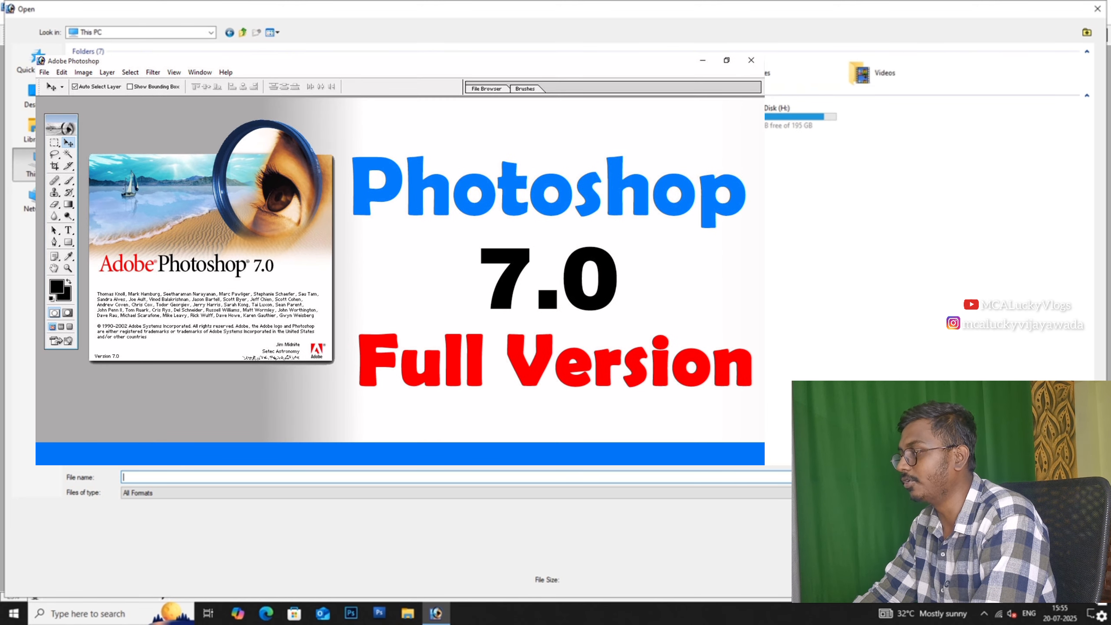
{"action": "key", "text": "Escape"}
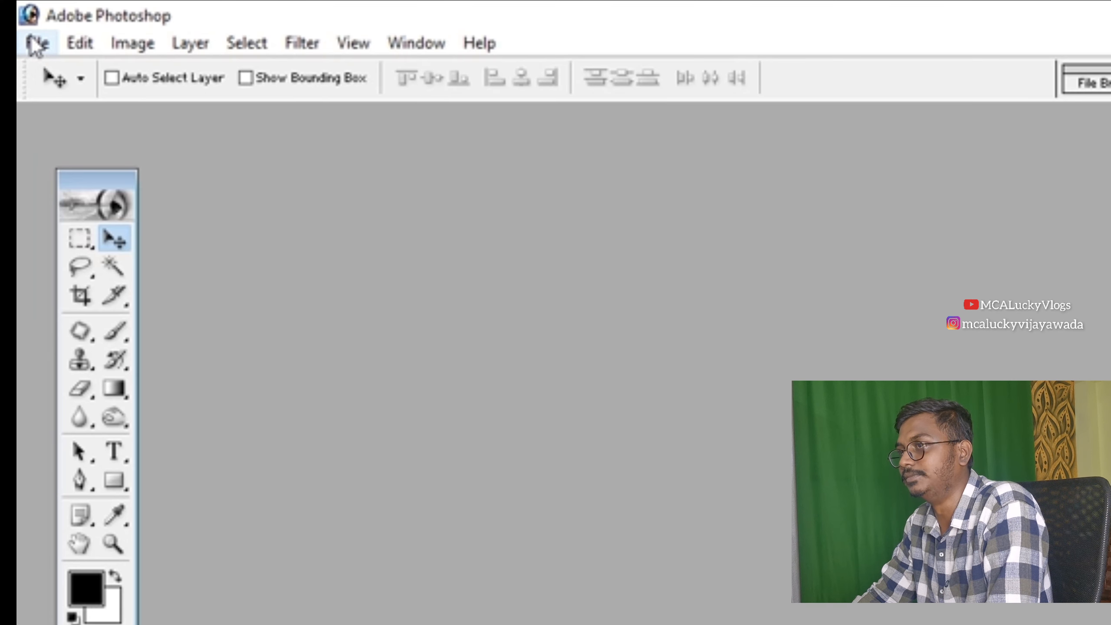
Step: Start a new document and enter a person's name as the document name
{"action": "left_click", "coordinate": [9, 19]}
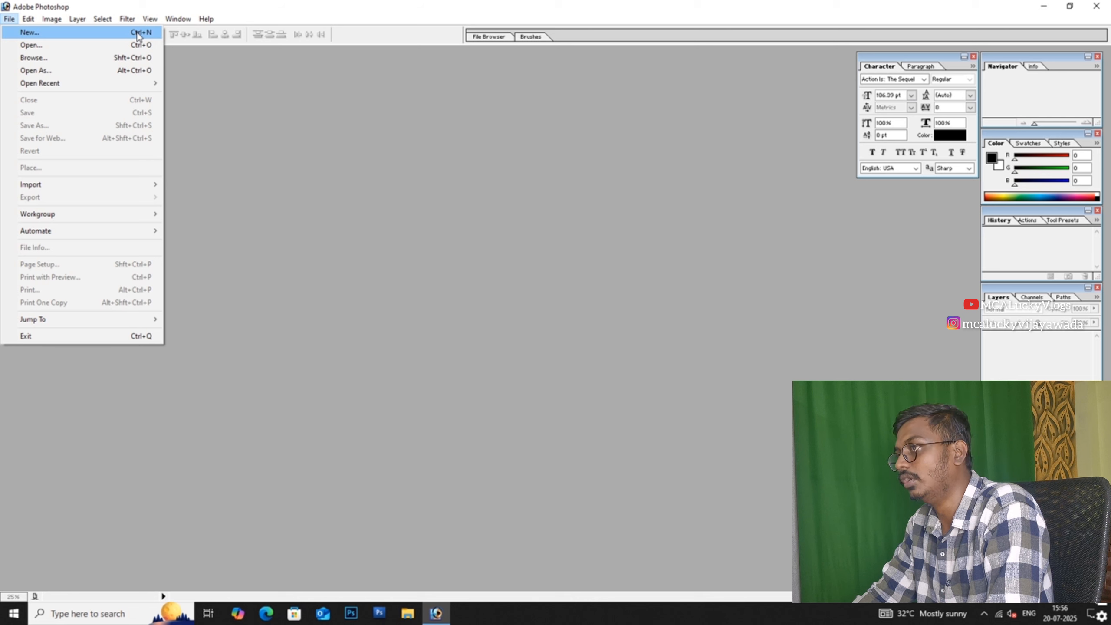
{"action": "left_click", "coordinate": [113, 37]}
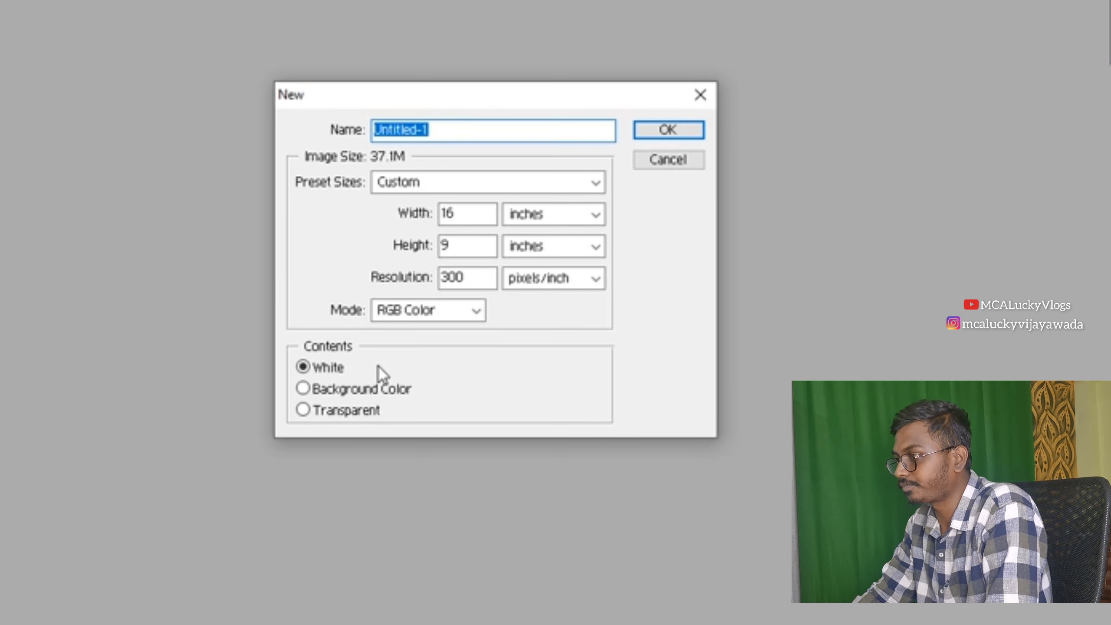
{"action": "left_click_drag", "start_coordinate": [529, 101], "coordinate": [586, 112]}
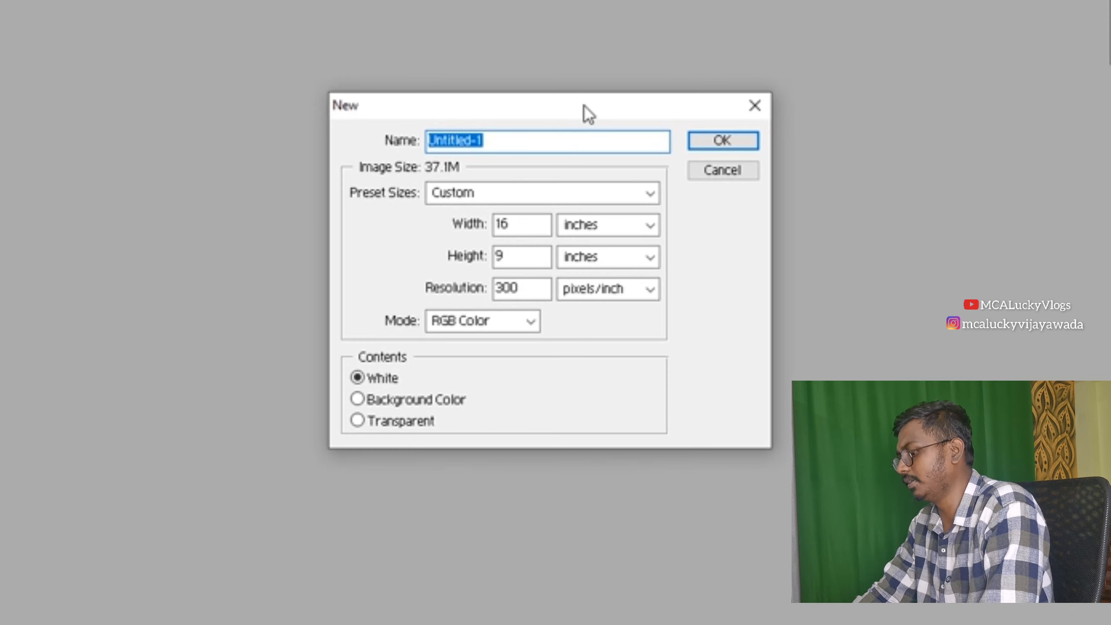
{"action": "left_click", "coordinate": [514, 144]}
{"action": "key", "text": "ctrl+a"}
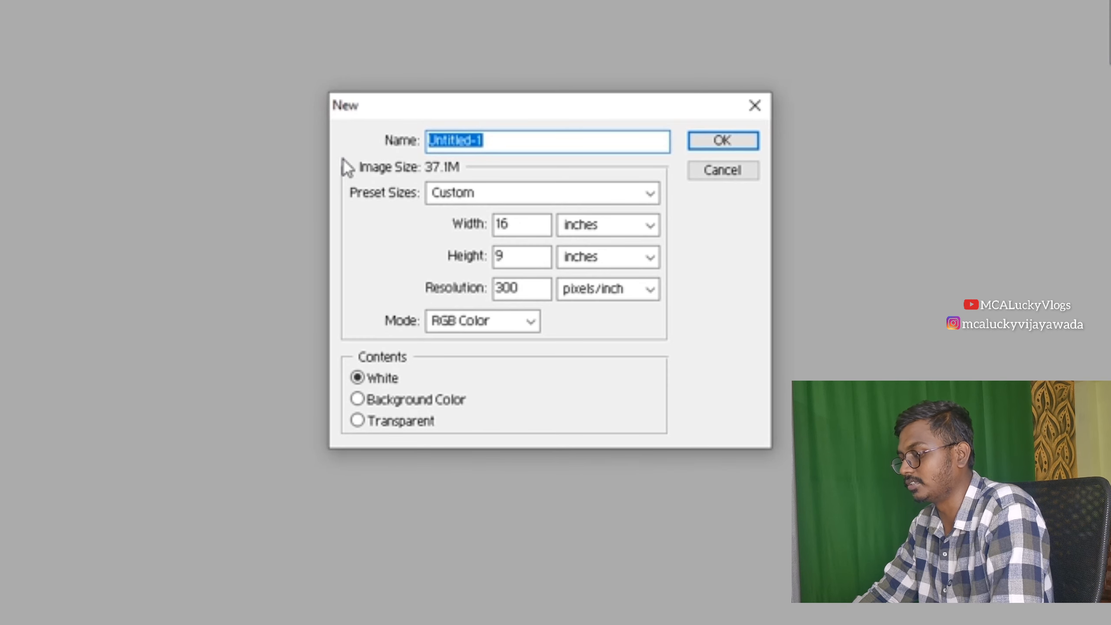
{"action": "key", "text": "BackSpace"}
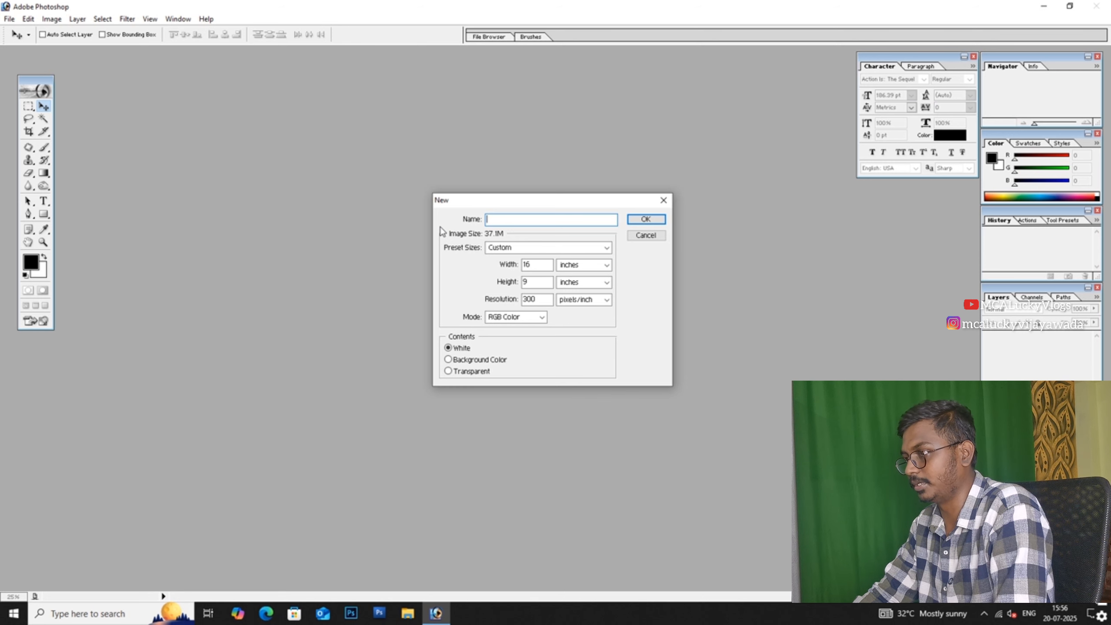
{"action": "type", "text": "p"}
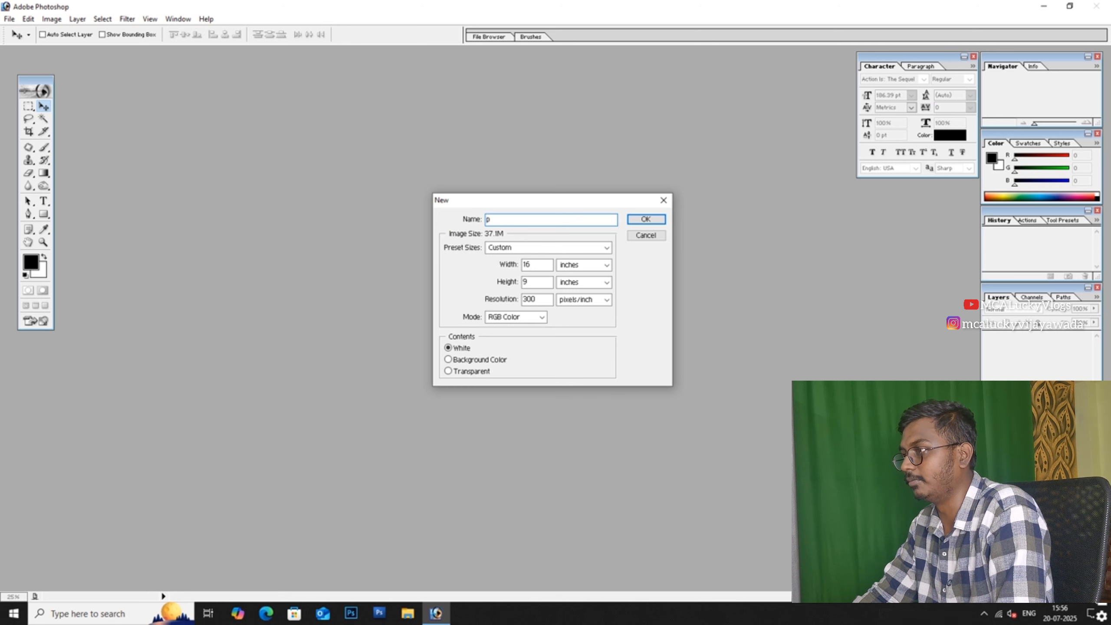
{"action": "type", "text": "lrasanth"}
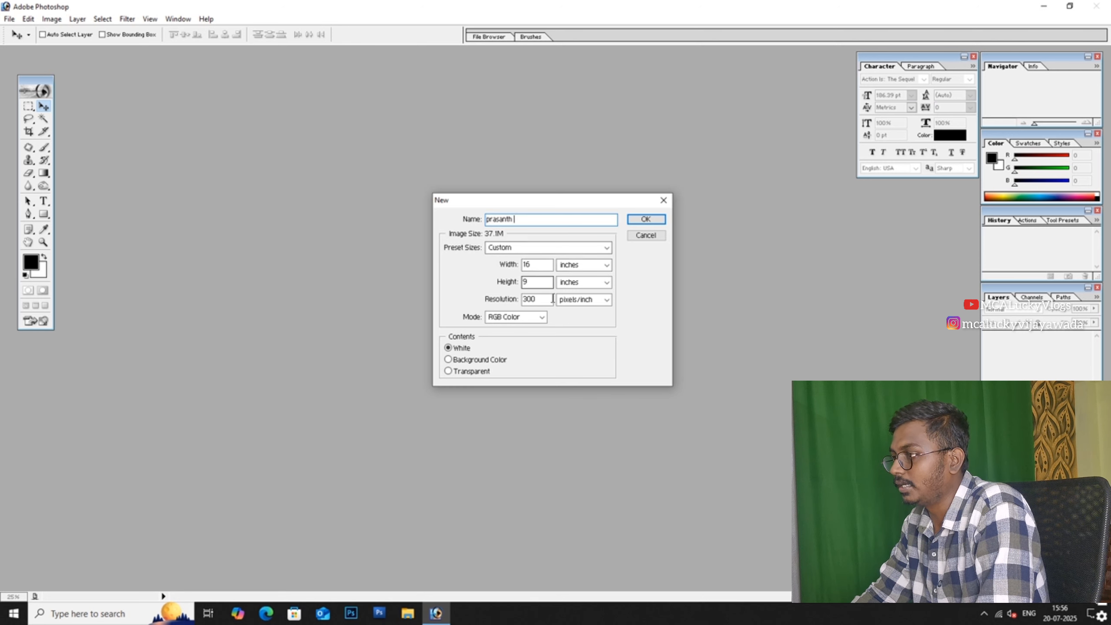
Step: Browse the available preset sizes for the new document, keeping Custom
{"action": "left_click", "coordinate": [607, 248]}
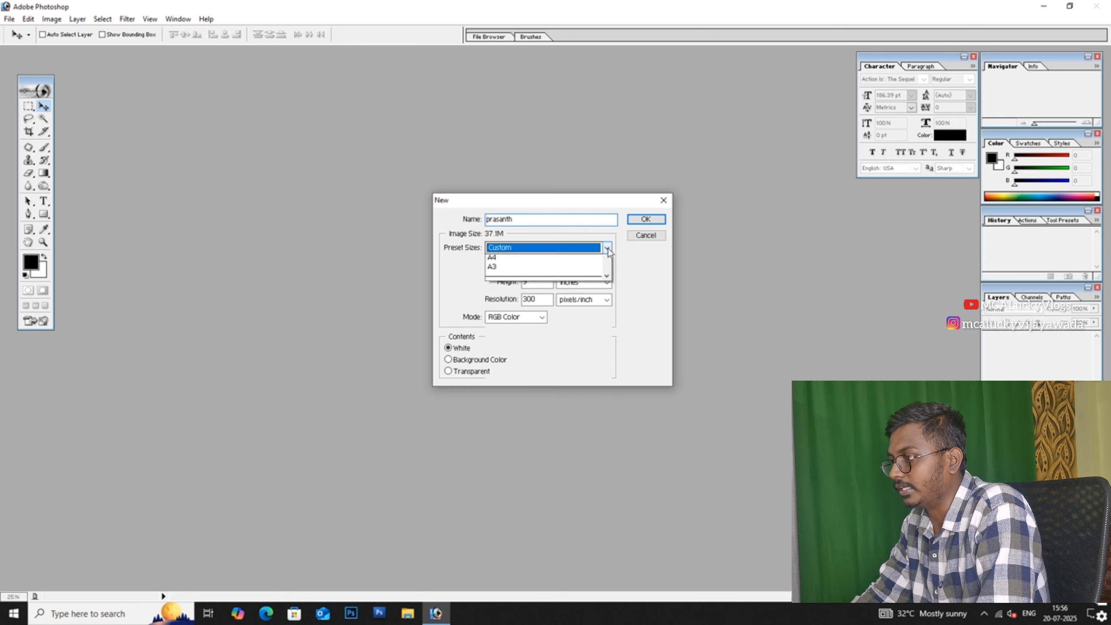
{"action": "mouse_move", "coordinate": [608, 280]}
{"action": "left_mouse_down"}
{"action": "mouse_move", "coordinate": [608, 311]}
{"action": "mouse_move", "coordinate": [610, 276]}
{"action": "left_mouse_up"}
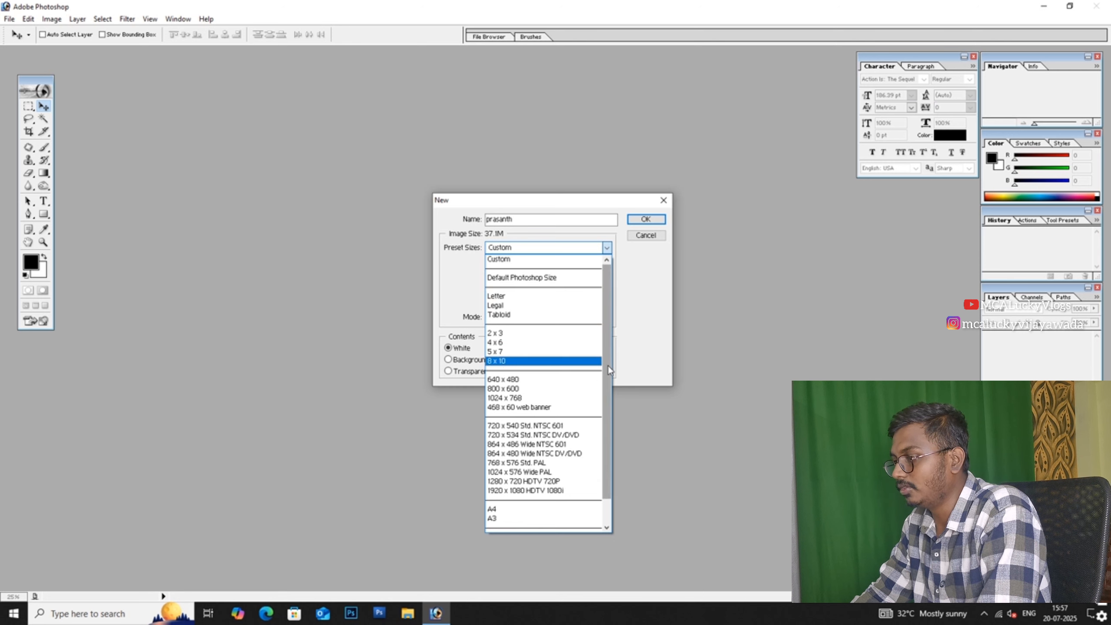
{"action": "scroll", "coordinate": [608, 366], "scroll_direction": "down", "scroll_amount": 1}
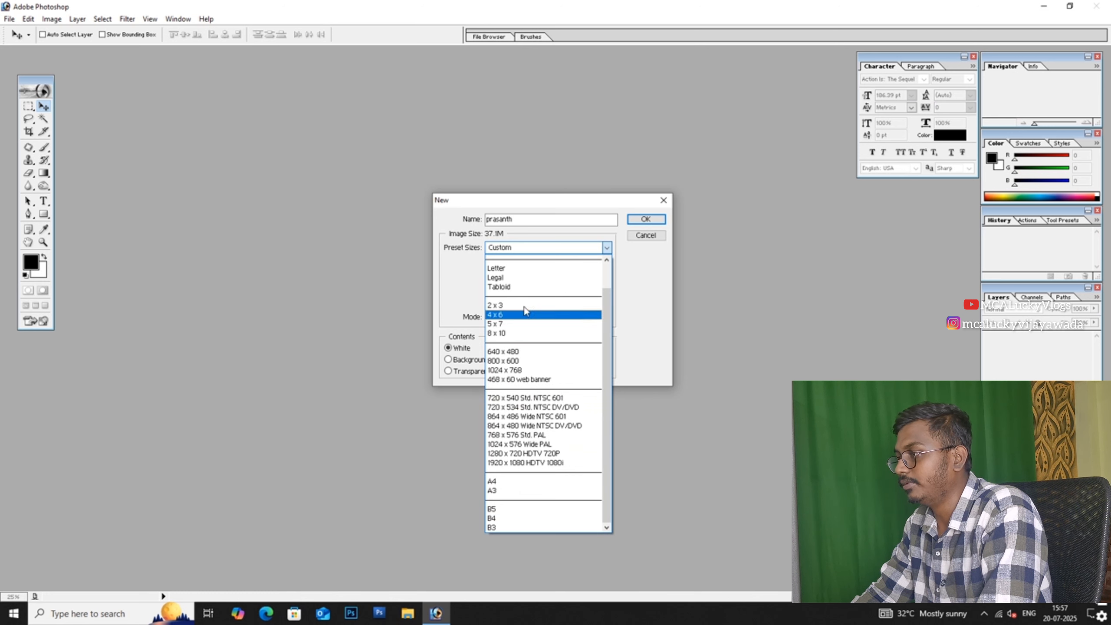
{"action": "scroll", "coordinate": [613, 350], "scroll_direction": "up", "scroll_amount": 1}
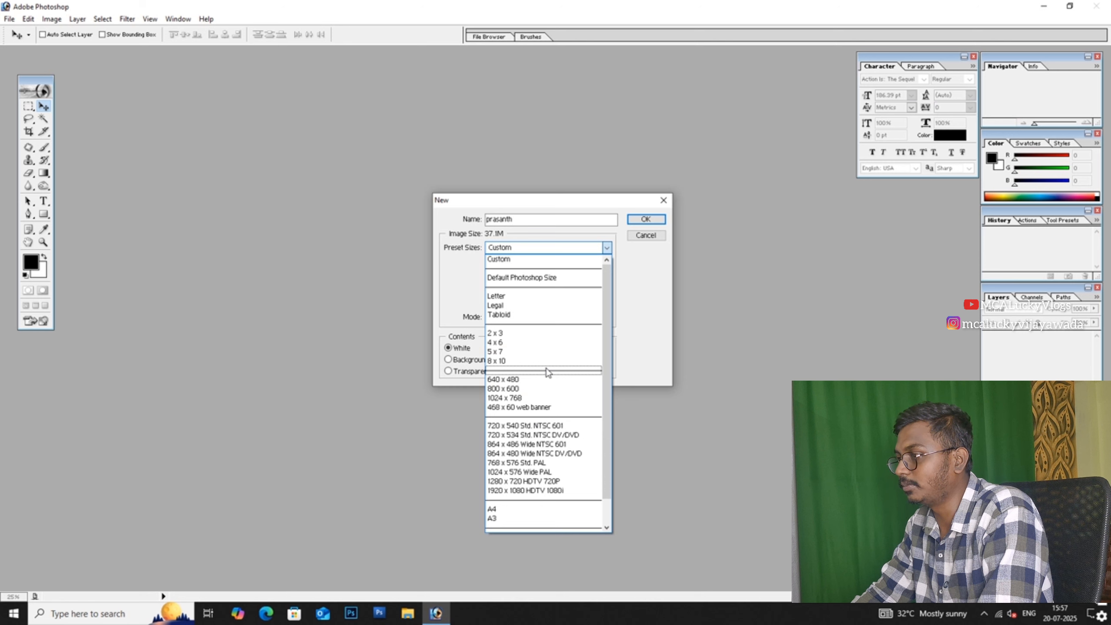
{"action": "left_click", "coordinate": [523, 261]}
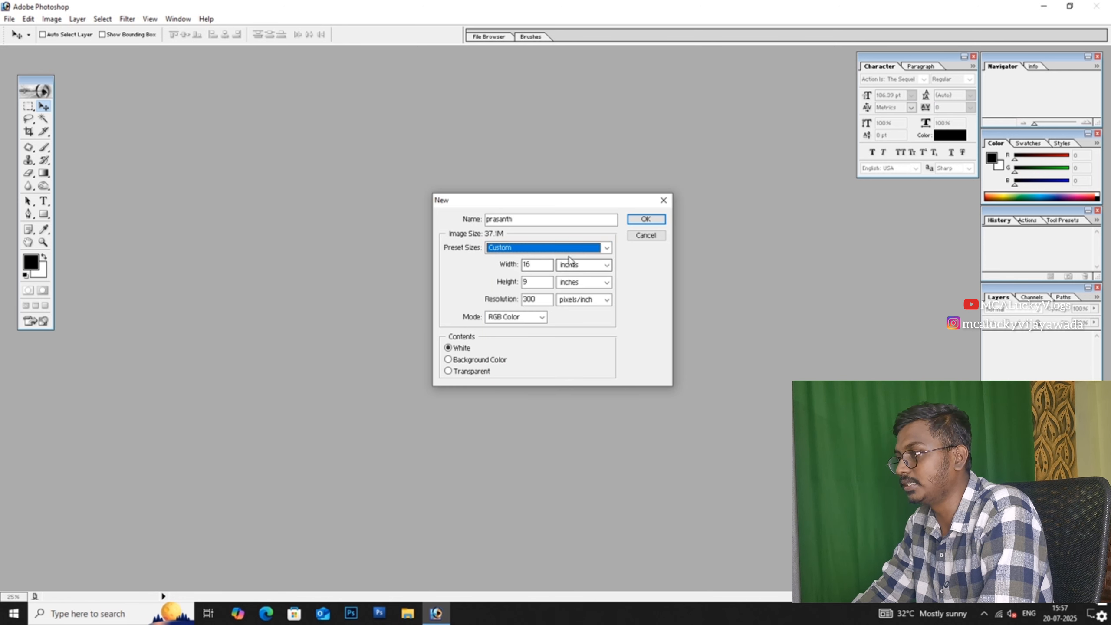
Step: Try a custom width of 45 inches for the new document
{"action": "double_click", "coordinate": [535, 264]}
{"action": "type", "text": "4"}
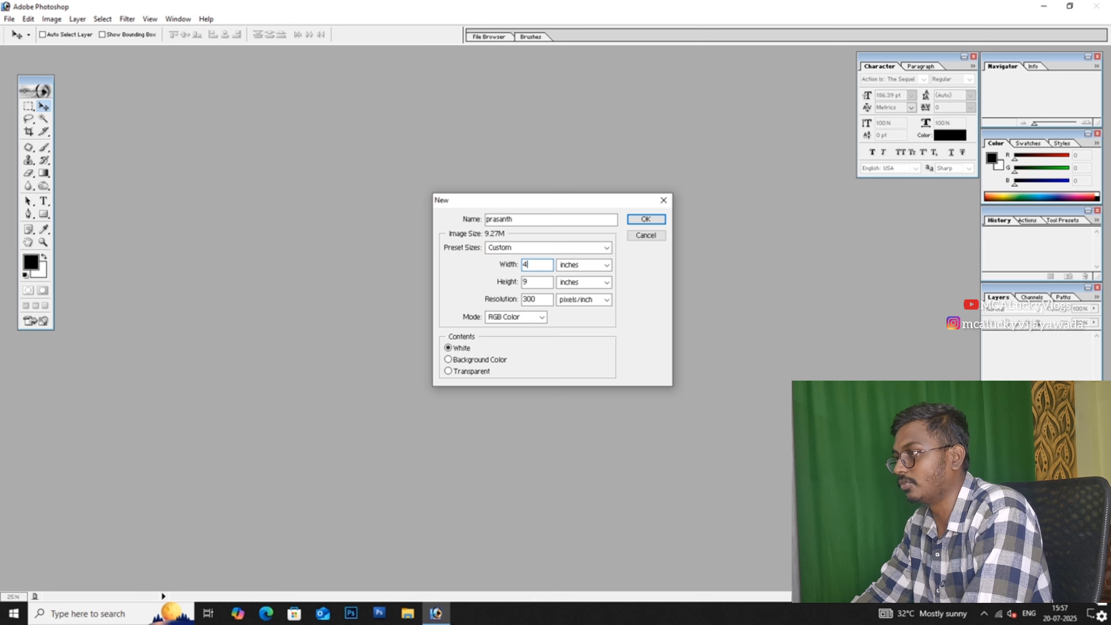
{"action": "type", "text": "56"}
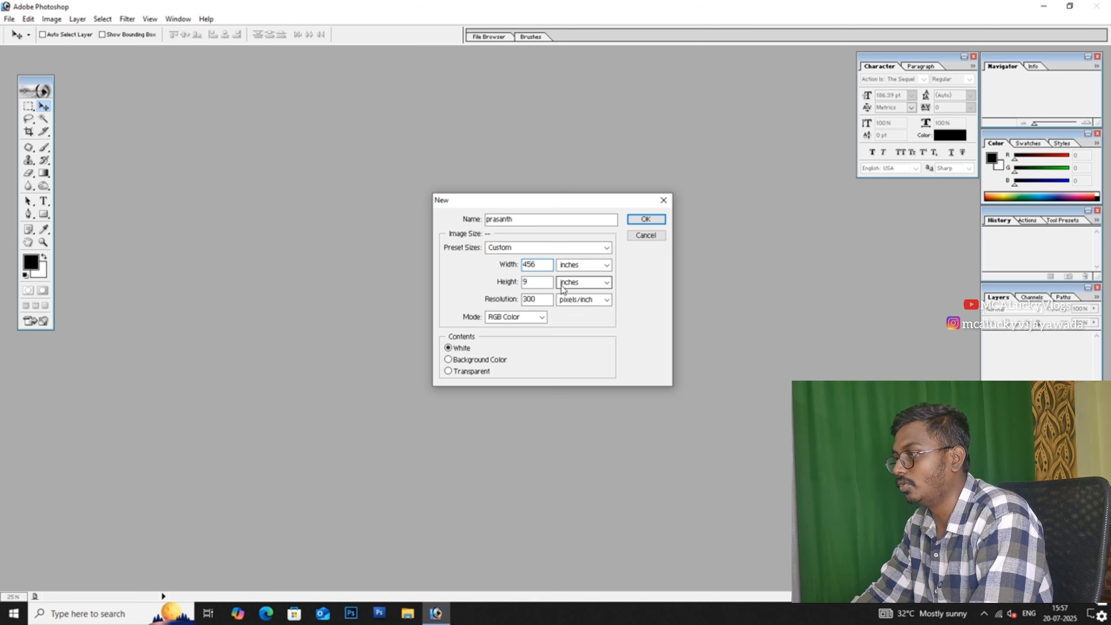
{"action": "key", "text": "BackSpace"}
{"action": "key", "text": "Tab"}
Step: Apply the 4 x 6 preset size to the new document and set its resolution to 200 pixels/inch
{"action": "left_click", "coordinate": [544, 250]}
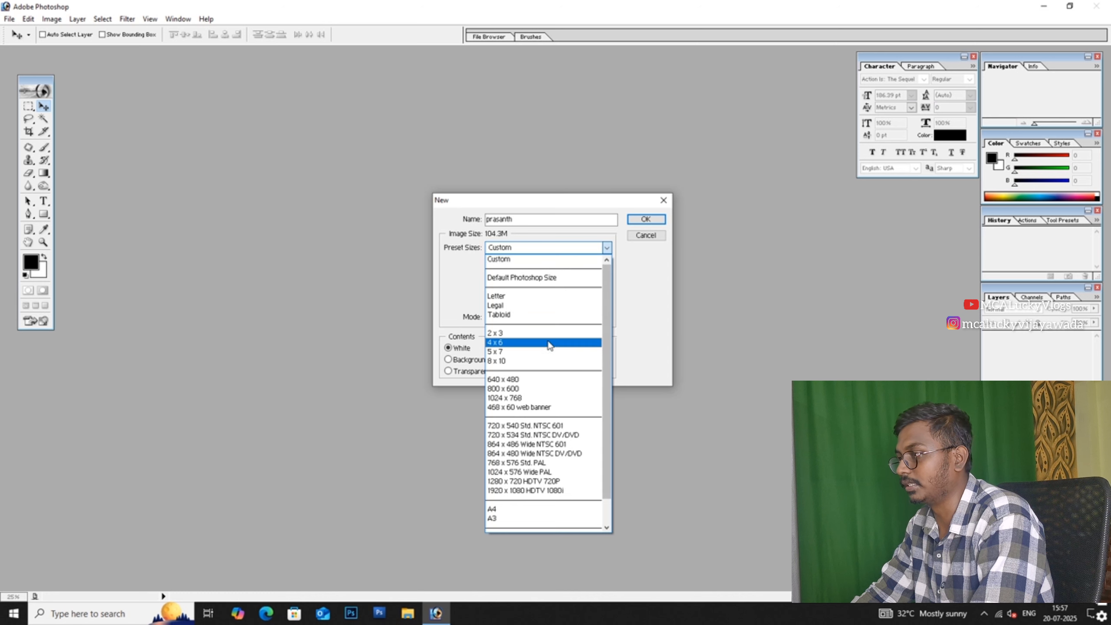
{"action": "left_click", "coordinate": [507, 347]}
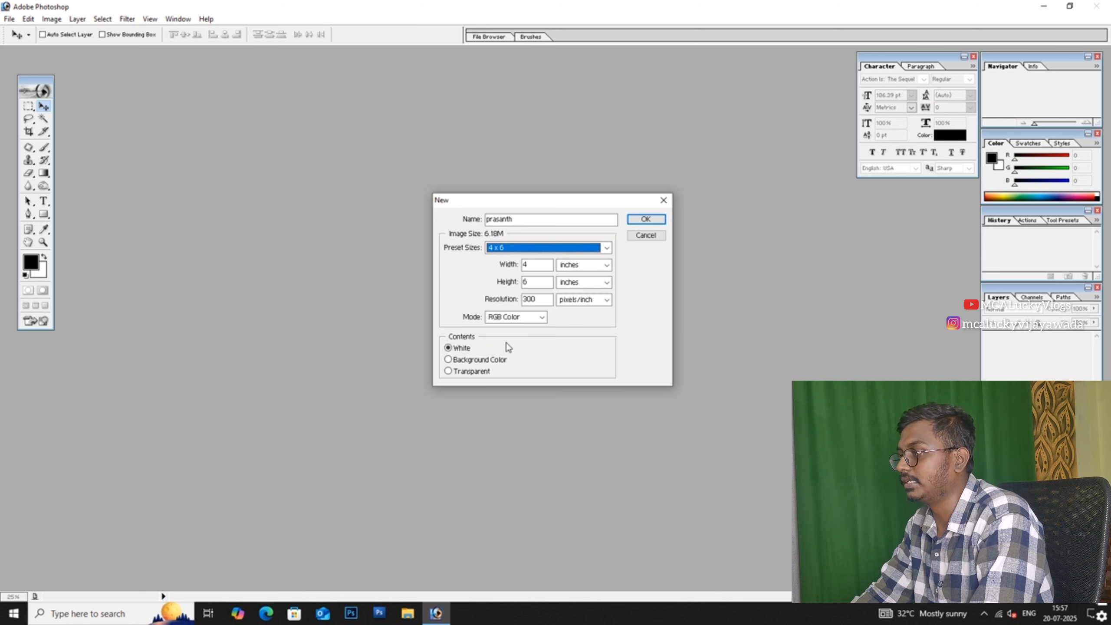
{"action": "double_click", "coordinate": [545, 299]}
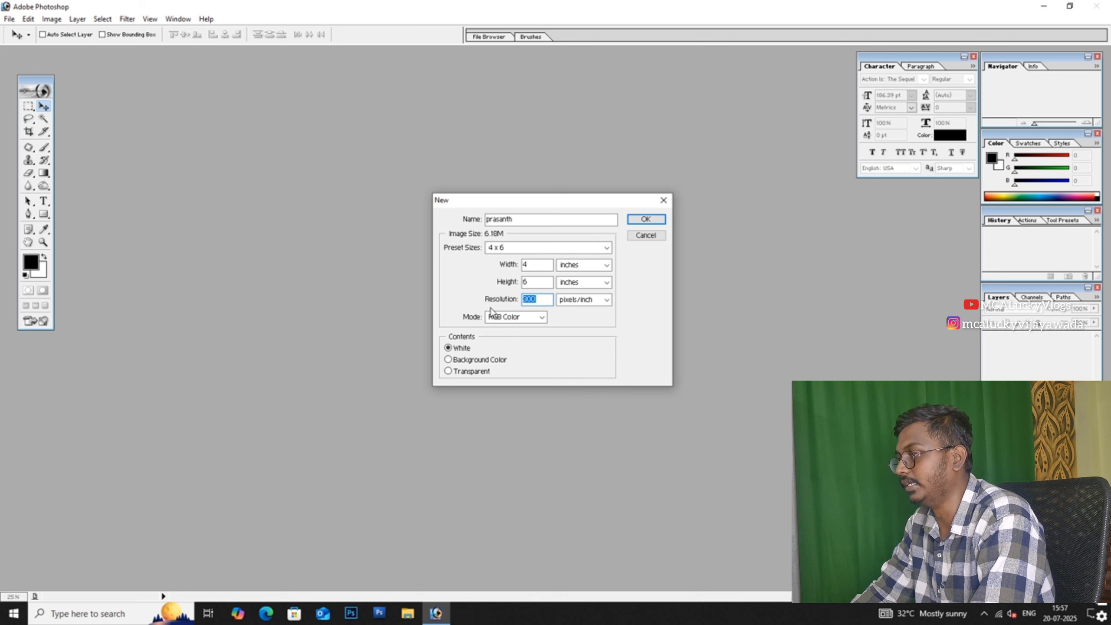
{"action": "type", "text": "220"}
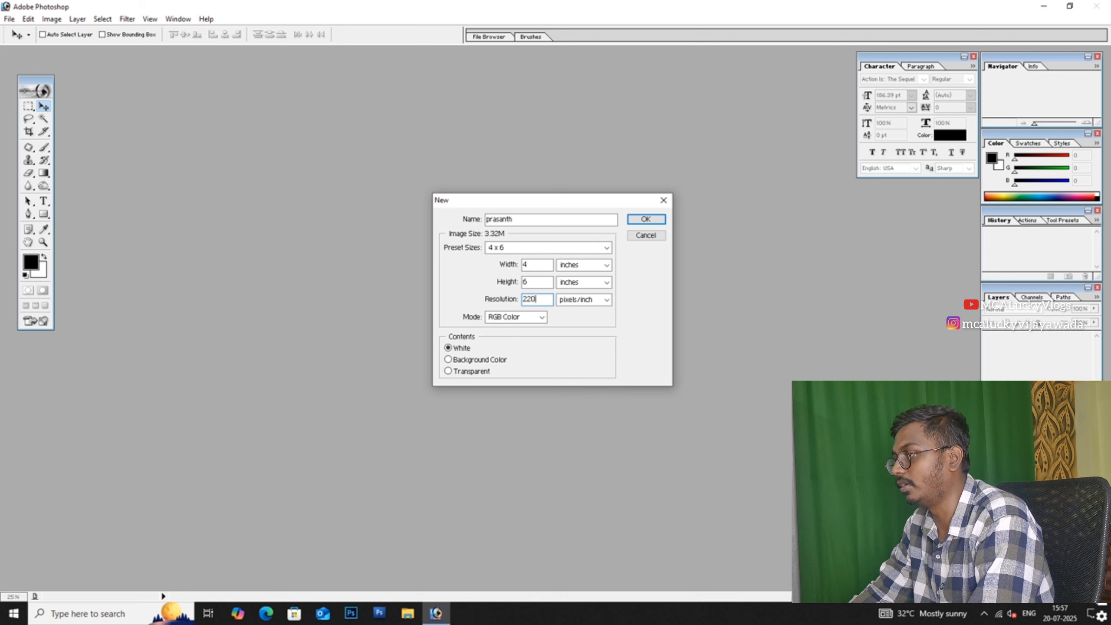
{"action": "key", "text": "BackSpace"}
{"action": "key", "text": "BackSpace"}
{"action": "type", "text": "00"}
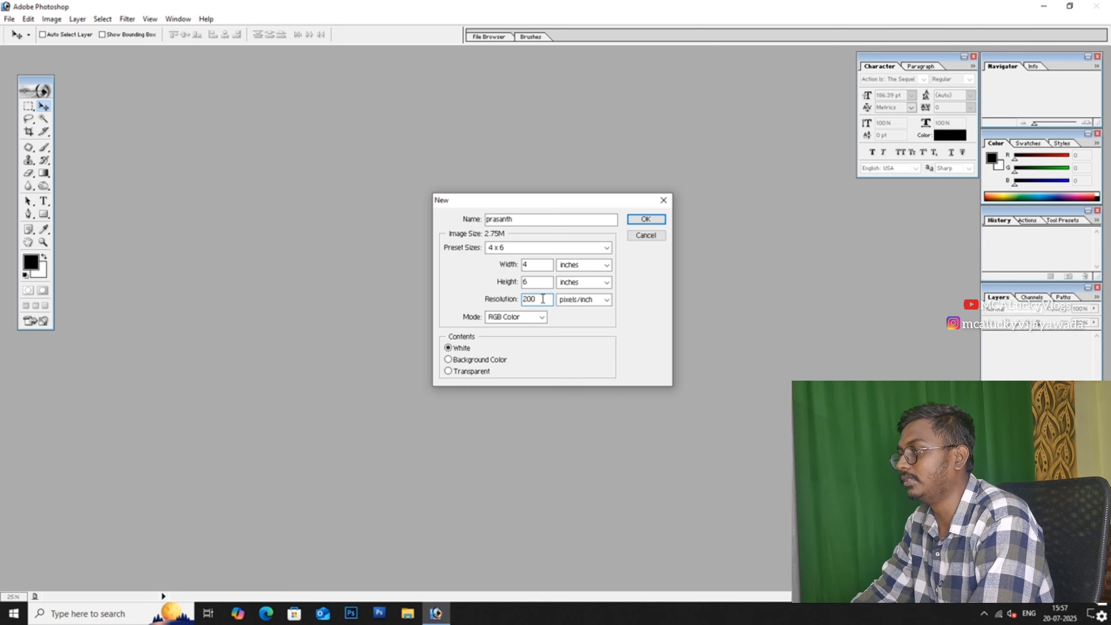
Step: Try resolutions of 10 and 7 pixels/inch, and set the value back to 200
{"action": "left_click_drag", "start_coordinate": [543, 299], "coordinate": [494, 315]}
{"action": "key", "text": "BackSpace"}
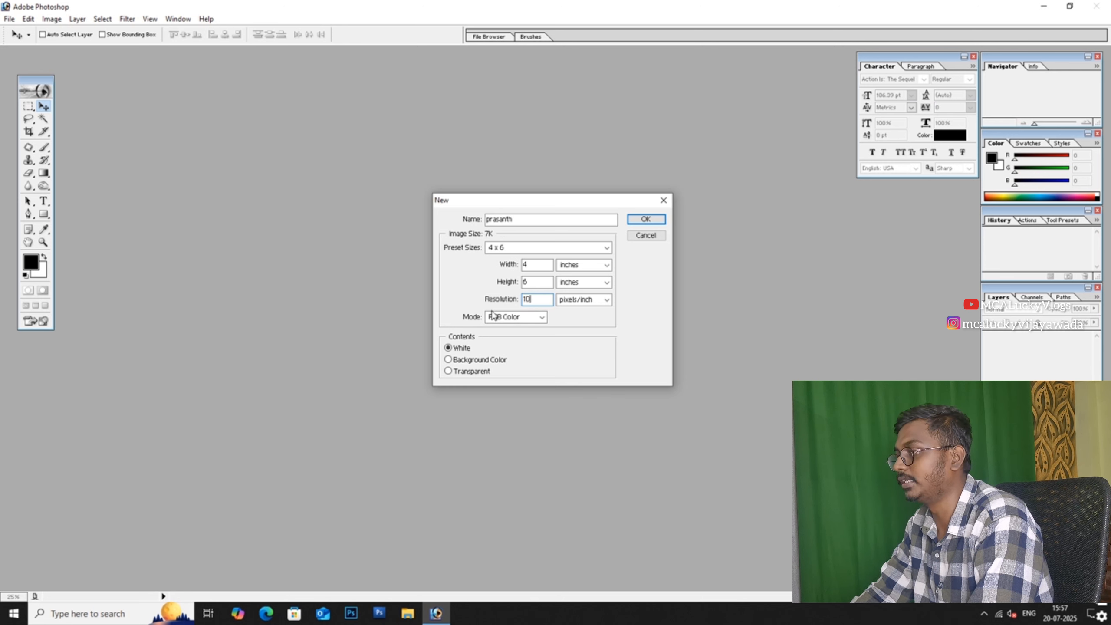
{"action": "type", "text": "7"}
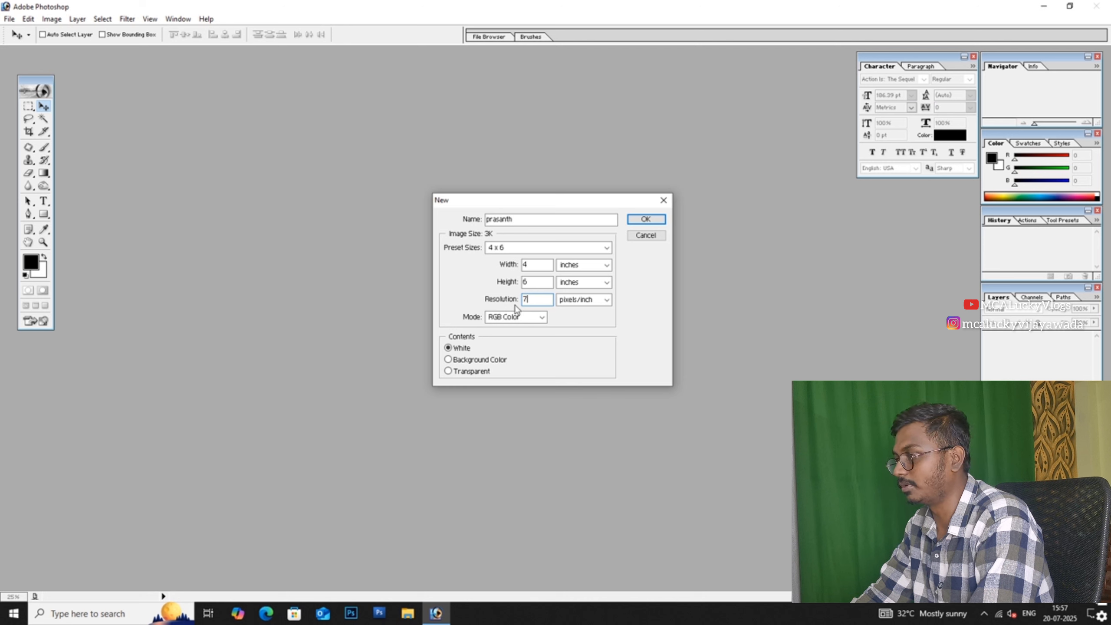
{"action": "key", "text": "BackSpace"}
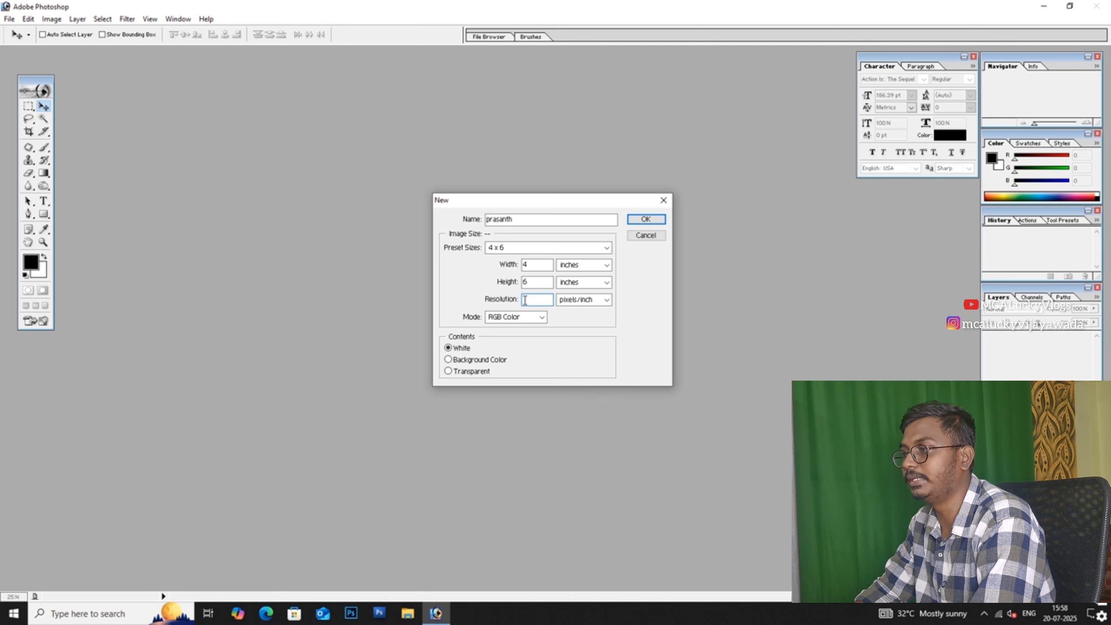
{"action": "type", "text": "200"}
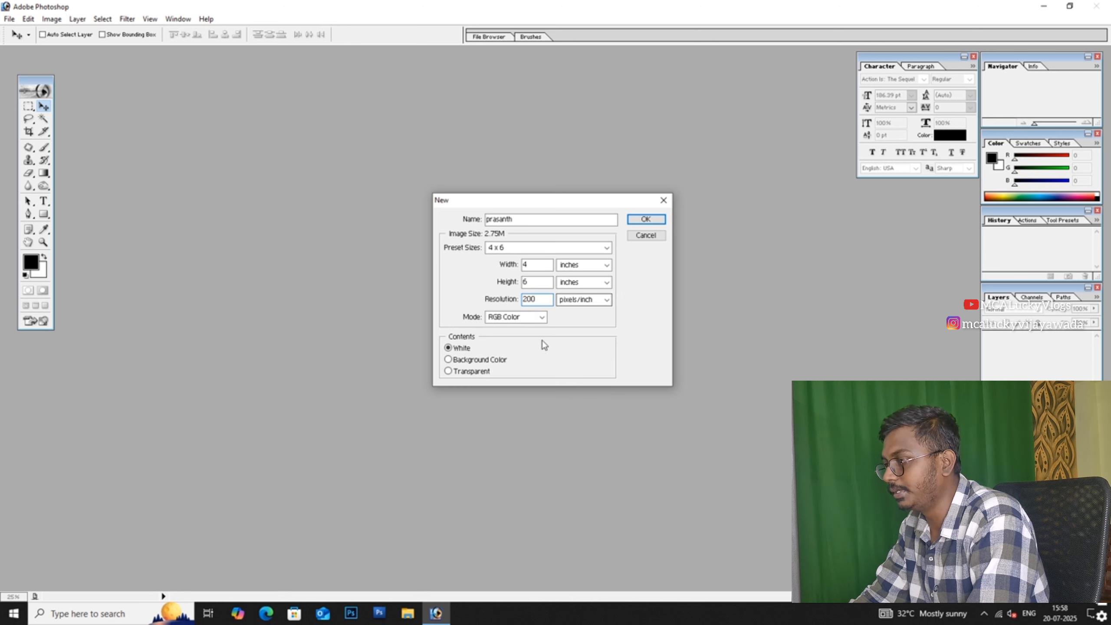
Step: Review the color mode options for the new document, keeping RGB Color
{"action": "left_click", "coordinate": [545, 320]}
{"action": "left_click", "coordinate": [542, 317]}
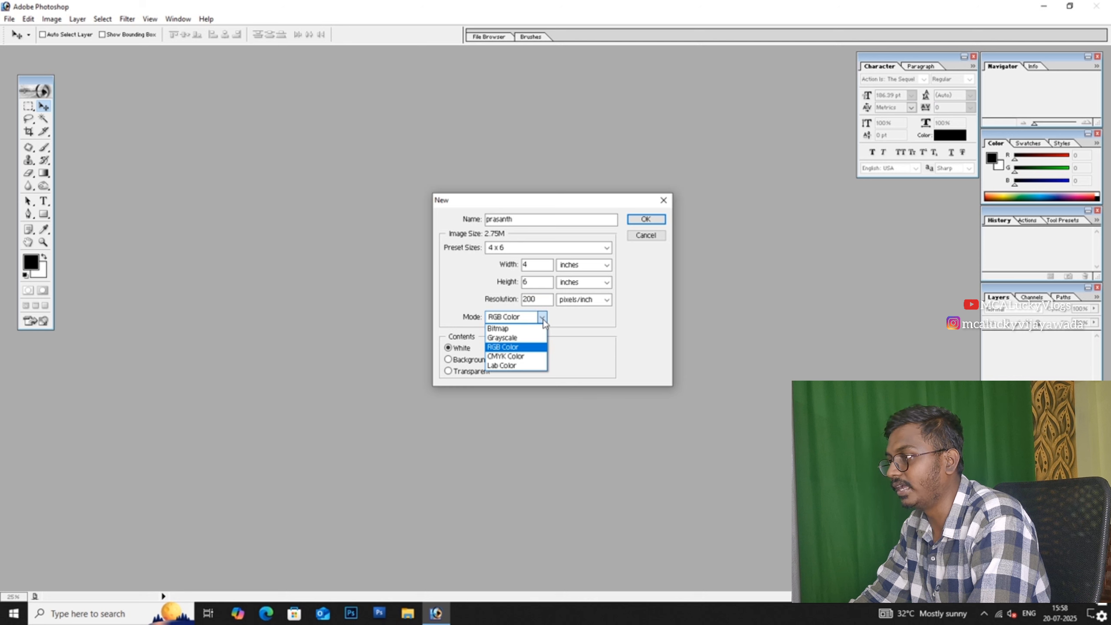
{"action": "left_click", "coordinate": [529, 348]}
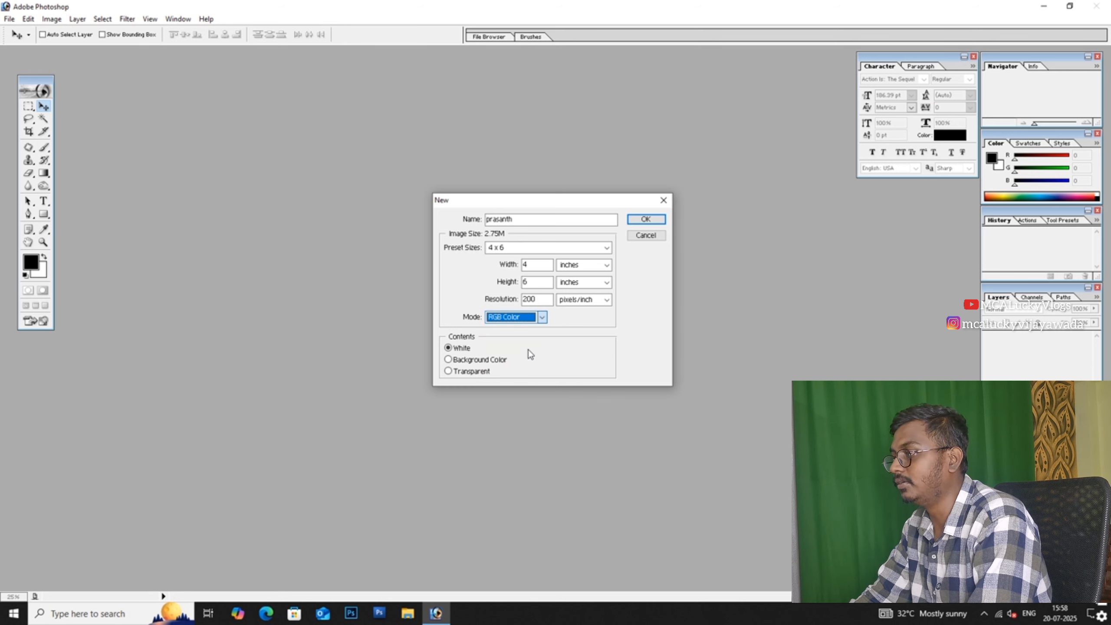
{"action": "left_click", "coordinate": [520, 319]}
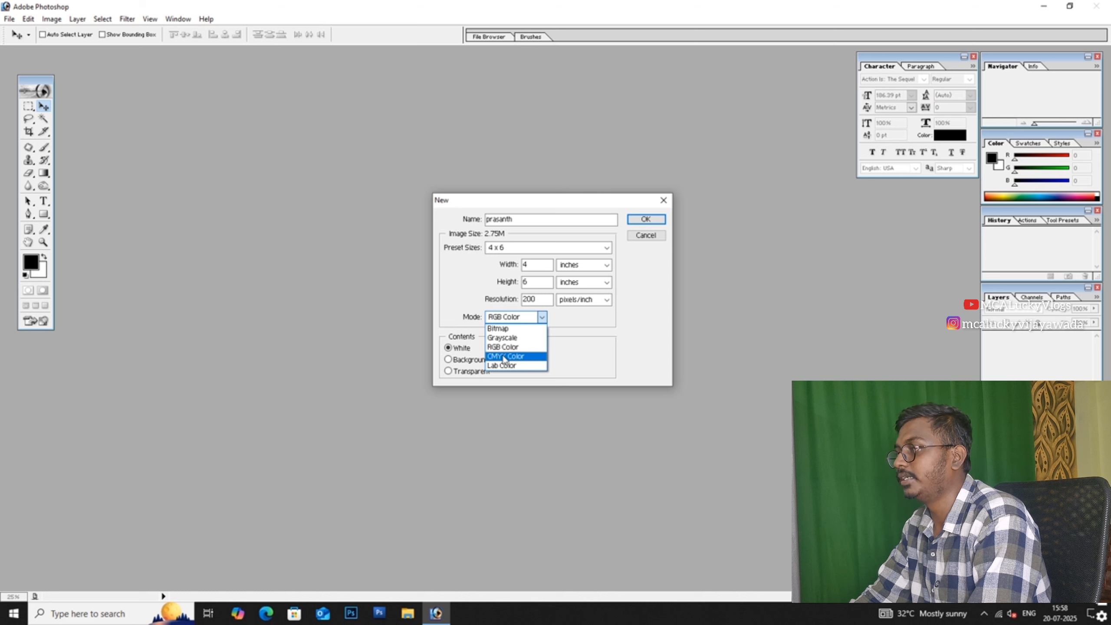
{"action": "left_click", "coordinate": [504, 347]}
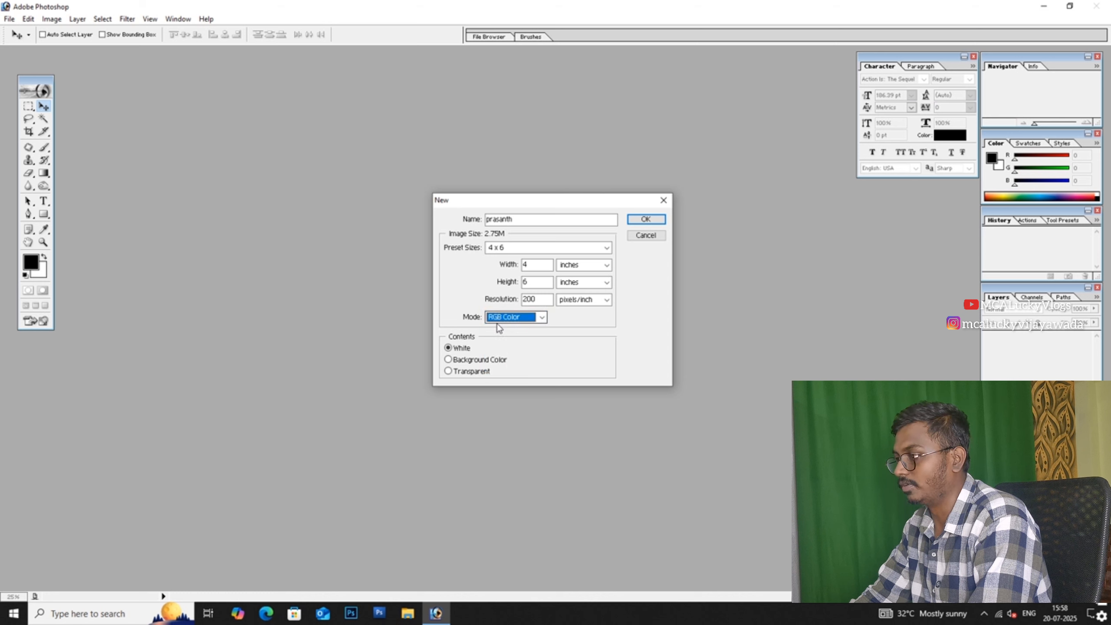
Step: Keep the 4 x 6 preset size and create the new document
{"action": "left_click", "coordinate": [591, 246]}
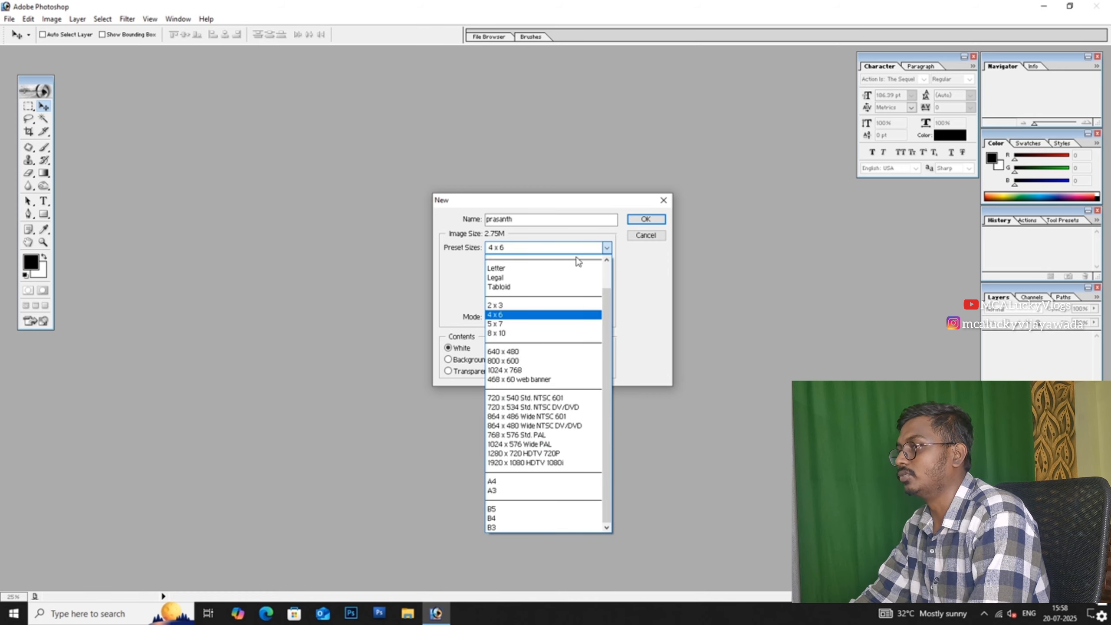
{"action": "left_click", "coordinate": [562, 245]}
{"action": "left_click", "coordinate": [643, 220]}
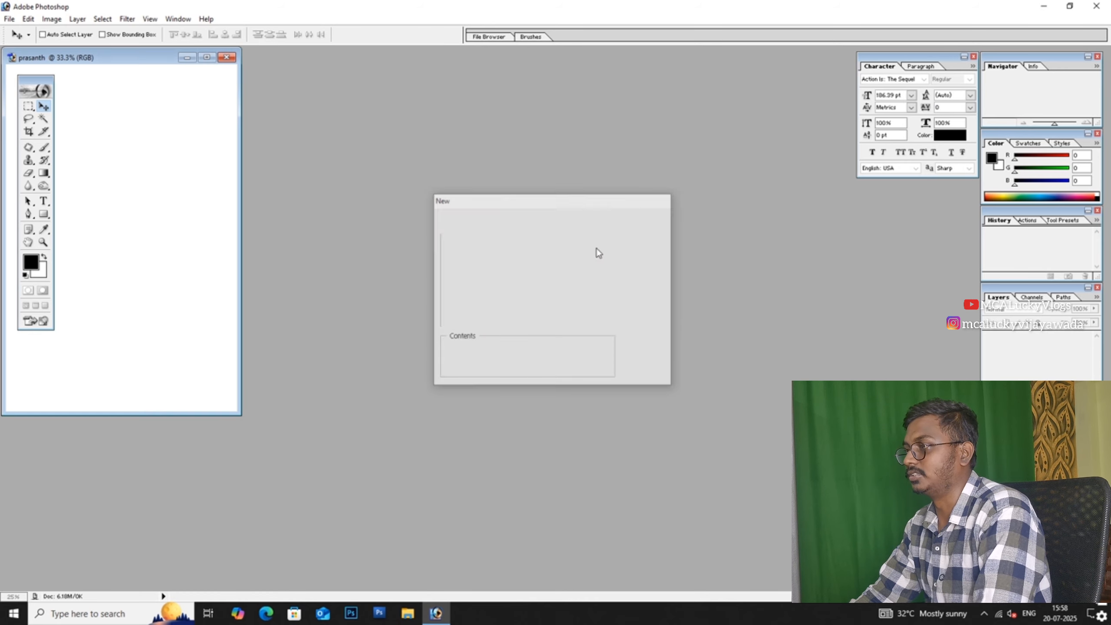
Step: Open the photo 20250707_174512.jpg from New folder alongside the blank document
{"action": "key", "text": "ctrl+o"}
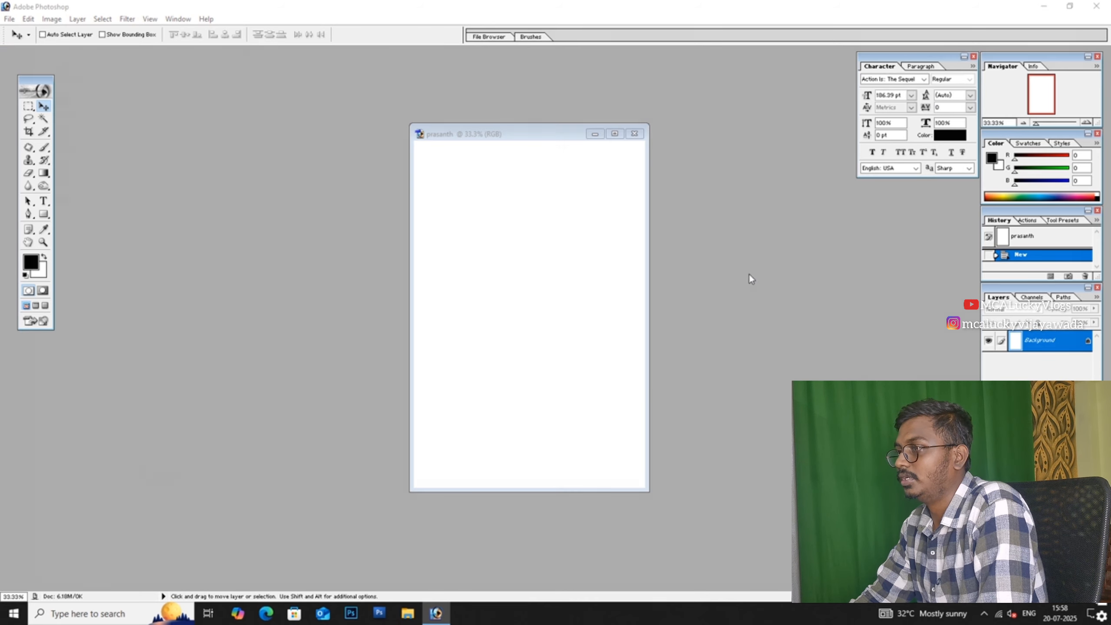
{"action": "double_click", "coordinate": [193, 174]}
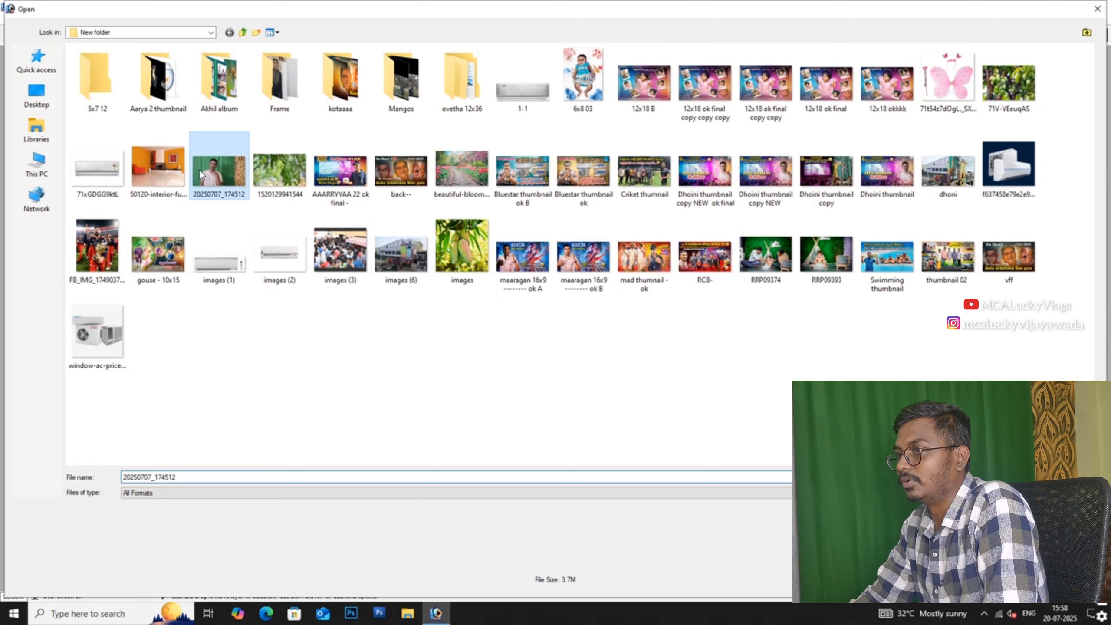
{"action": "key", "text": "Return"}
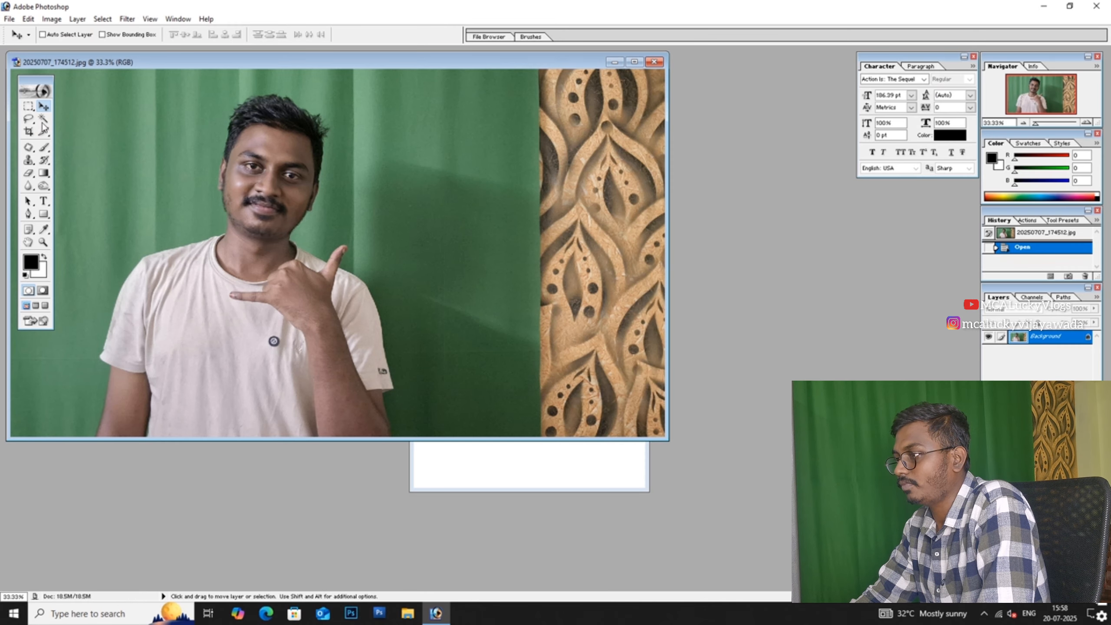
Step: Copy a rectangular area around the man's head and upper body, and close the photo without saving
{"action": "left_click", "coordinate": [34, 110]}
{"action": "left_click_drag", "start_coordinate": [110, 109], "coordinate": [375, 349]}
{"action": "key", "text": "ctrl+w"}
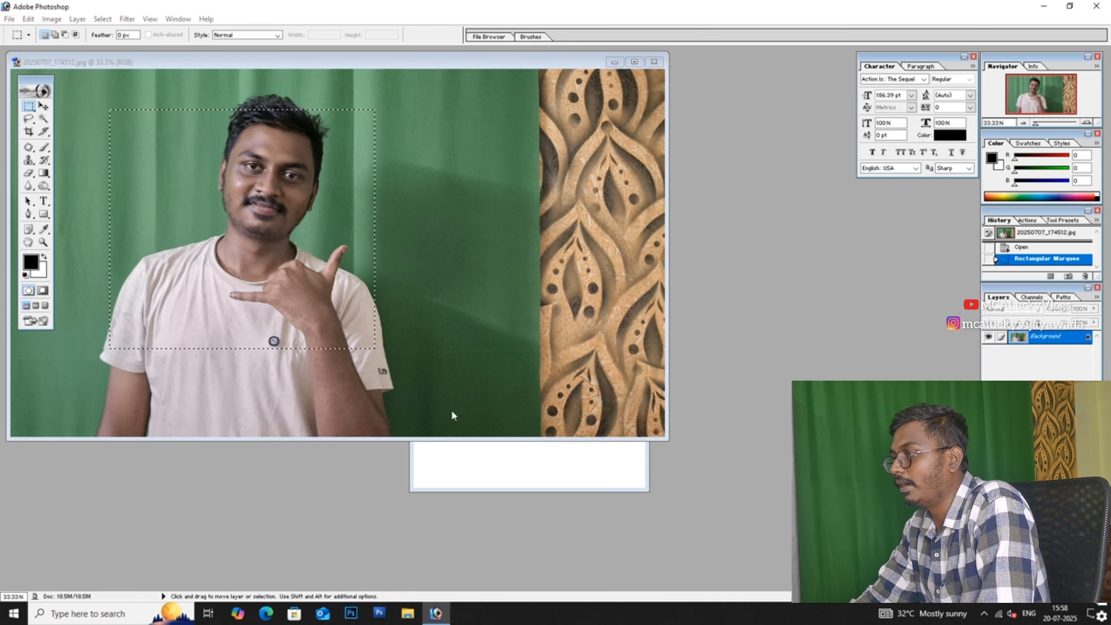
{"action": "left_click", "coordinate": [557, 230]}
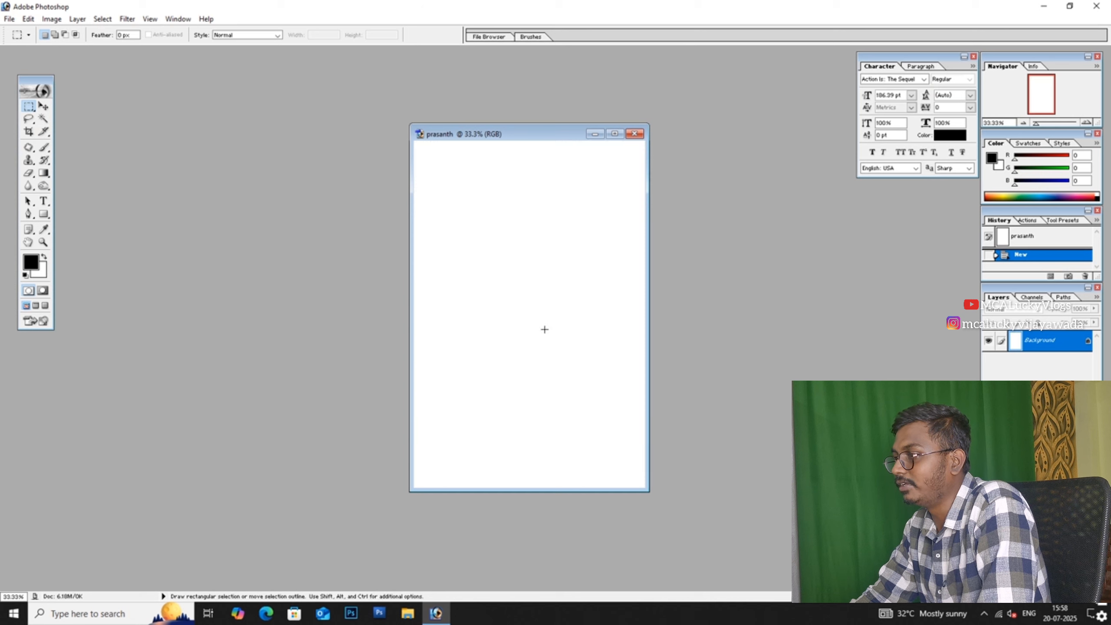
Step: Paste the copied portrait into the blank 4 x 6 document, scale it to about 85% and center it across the page
{"action": "key", "text": "ctrl+v"}
{"action": "left_click_drag", "start_coordinate": [555, 297], "coordinate": [507, 293]}
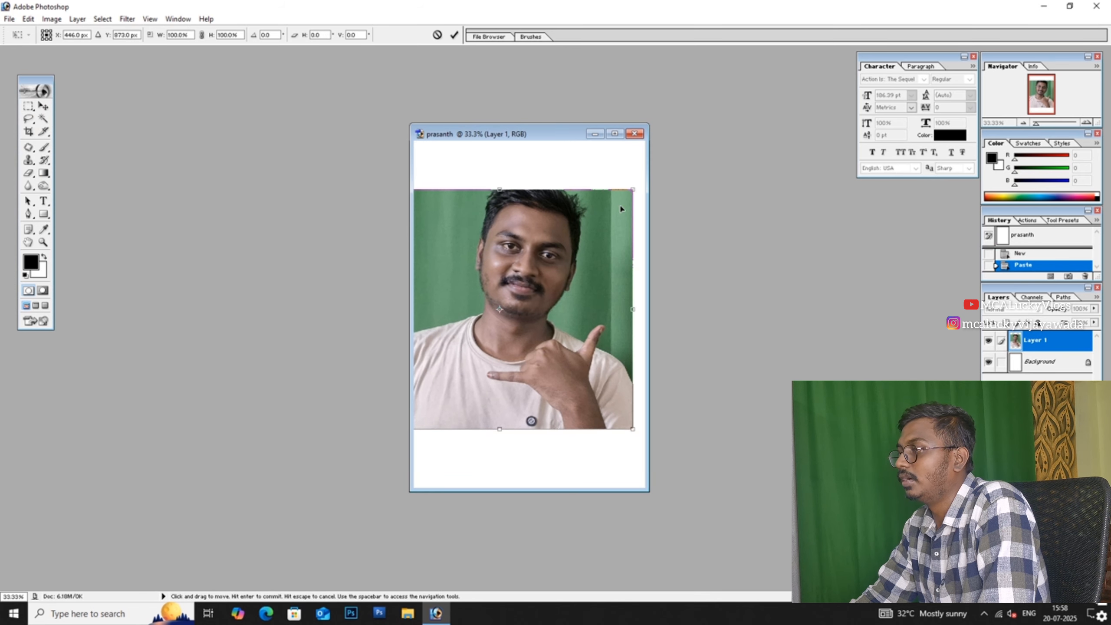
{"action": "key", "text": "ctrl+t"}
{"action": "left_click_drag", "start_coordinate": [636, 191], "coordinate": [614, 210]}
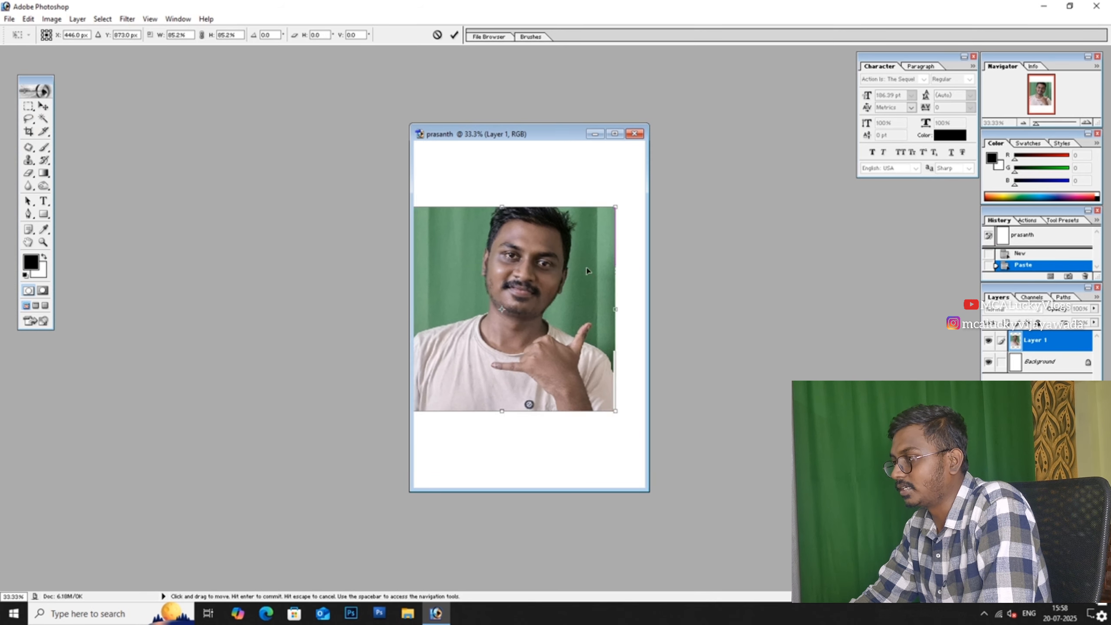
{"action": "left_click_drag", "start_coordinate": [549, 271], "coordinate": [582, 270]}
{"action": "key", "text": "Return"}
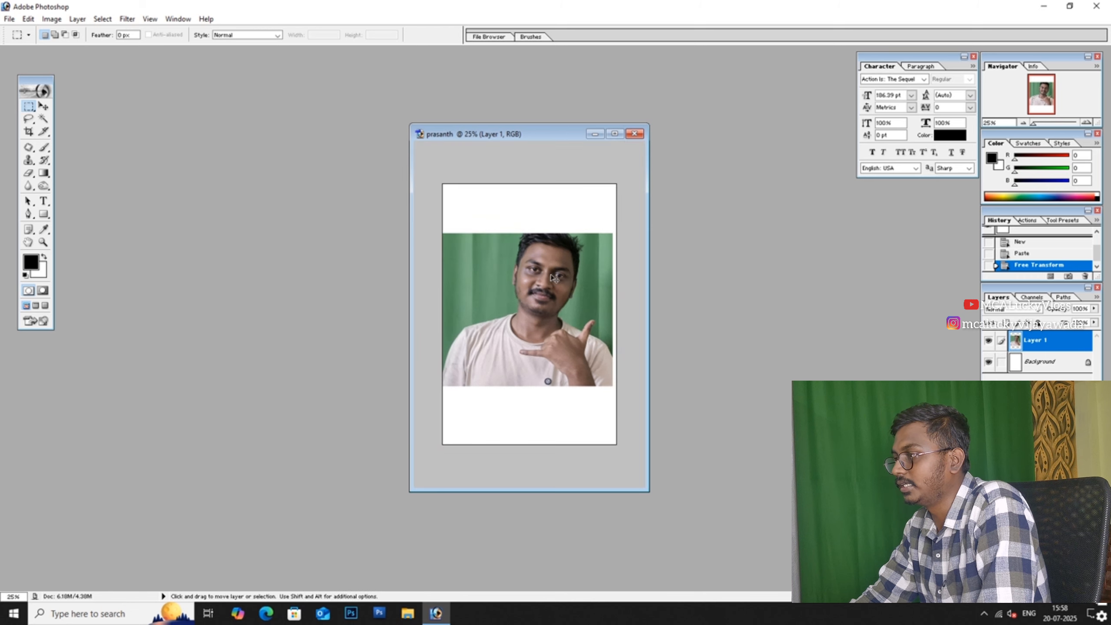
Step: Enlarge the pasted portrait with Free Transform and position it to fill the whole 4 x 6 page
{"action": "key", "text": "ctrl+minus"}
{"action": "key", "text": "f"}
{"action": "key", "text": "ctrl+t"}
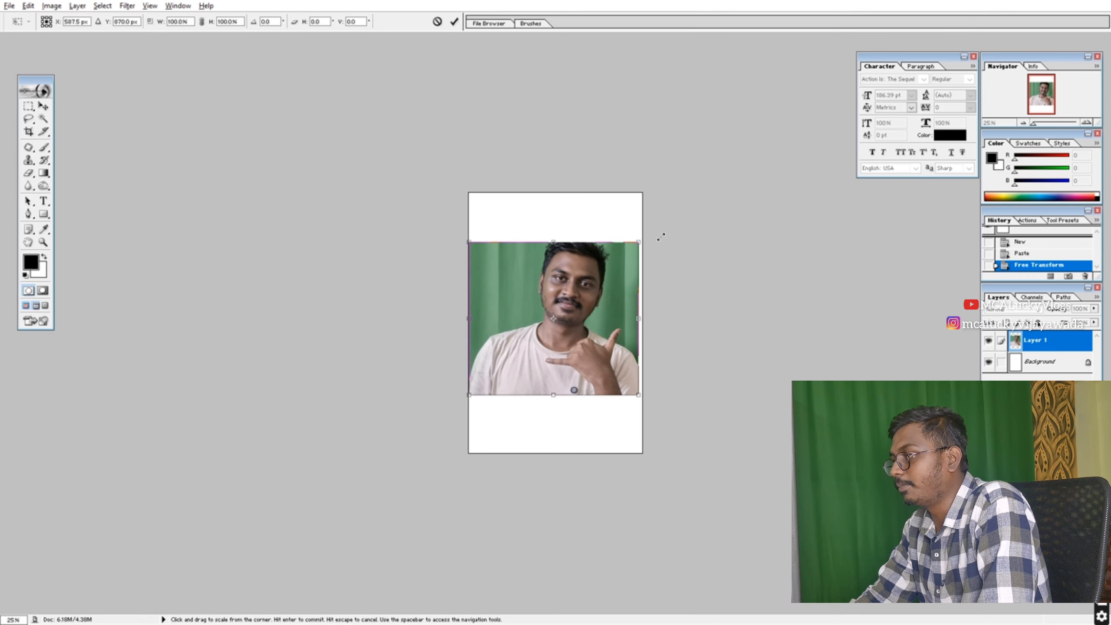
{"action": "left_click_drag", "start_coordinate": [635, 245], "coordinate": [727, 220]}
{"action": "left_click_drag", "start_coordinate": [679, 252], "coordinate": [654, 261]}
{"action": "key", "text": "Return"}
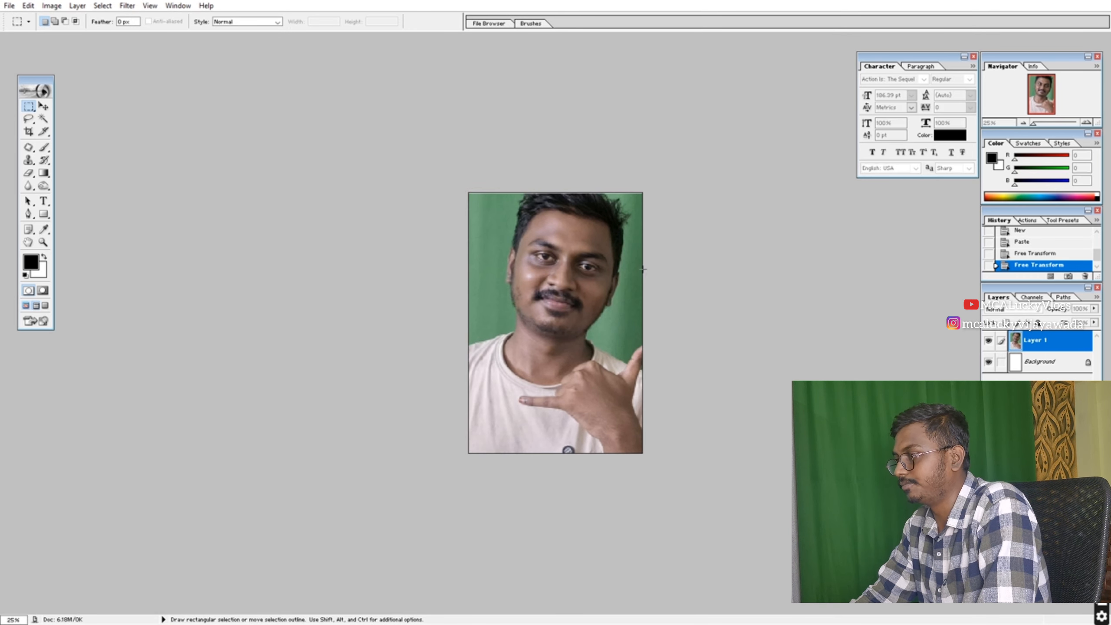
Step: Return to the standard screen mode and close the 4 x 6 portrait document without saving
{"action": "key", "text": "f"}
{"action": "key", "text": "f"}
{"action": "key", "text": "ctrl+plus"}
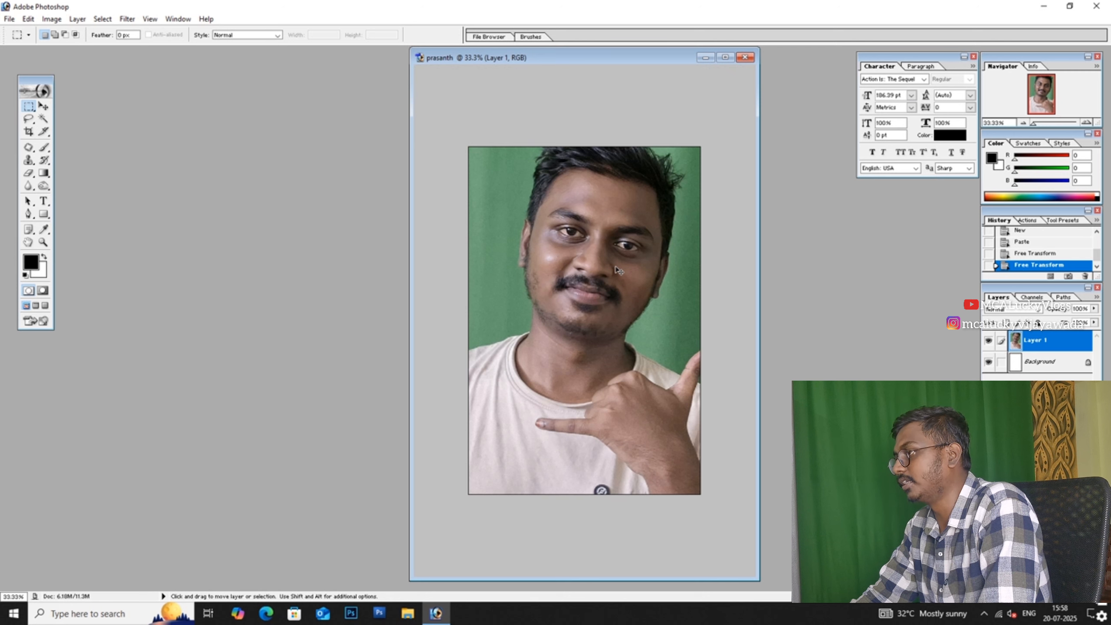
{"action": "key", "text": "ctrl+w"}
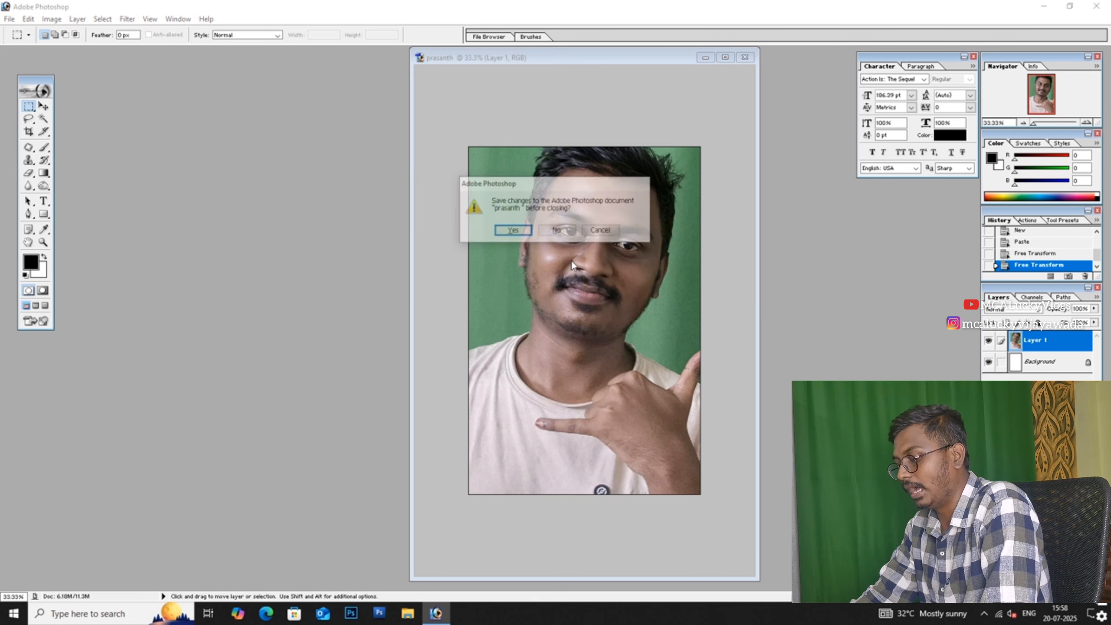
{"action": "left_click", "coordinate": [563, 235]}
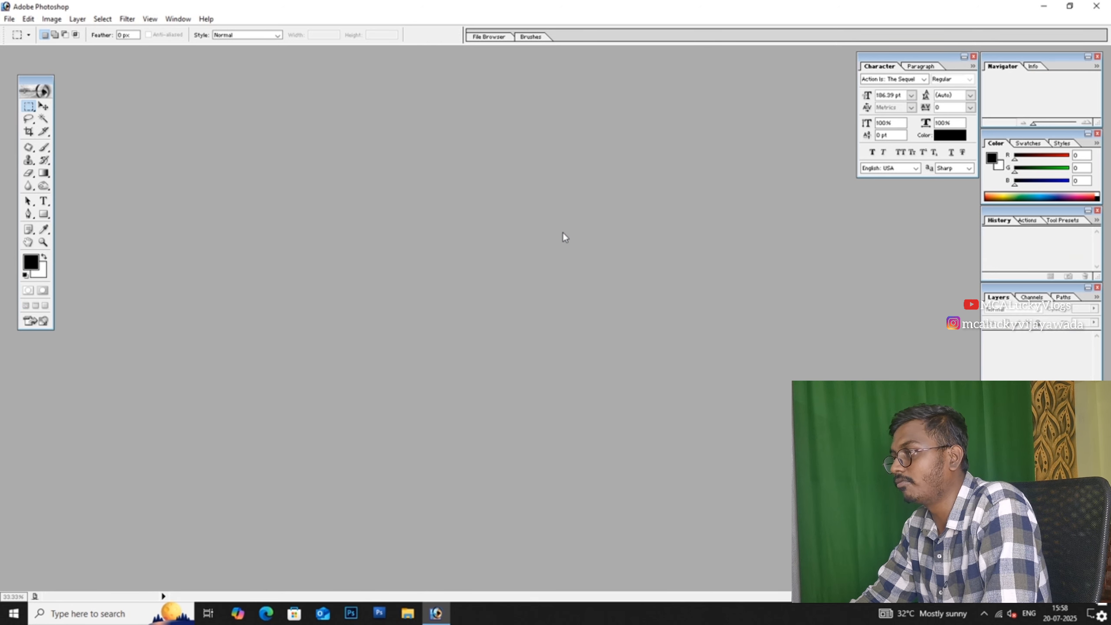
Step: Start another new document, try CMYK Color as its mode, and set the mode back to RGB Color
{"action": "key", "text": "ctrl+n"}
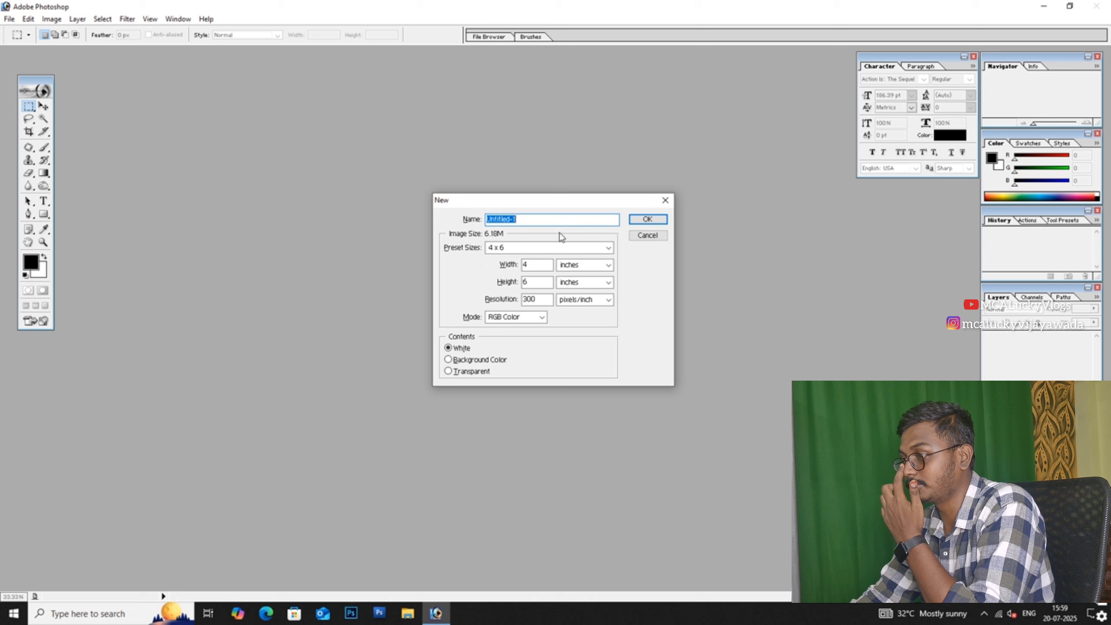
{"action": "left_click", "coordinate": [543, 317]}
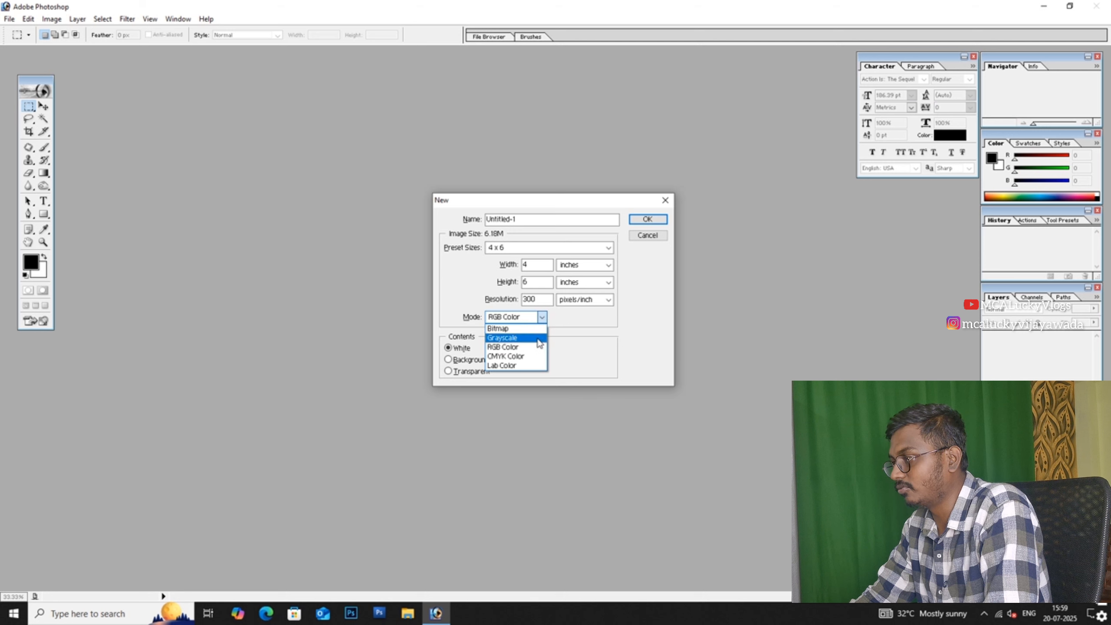
{"action": "left_click", "coordinate": [542, 318]}
{"action": "left_click", "coordinate": [543, 318]}
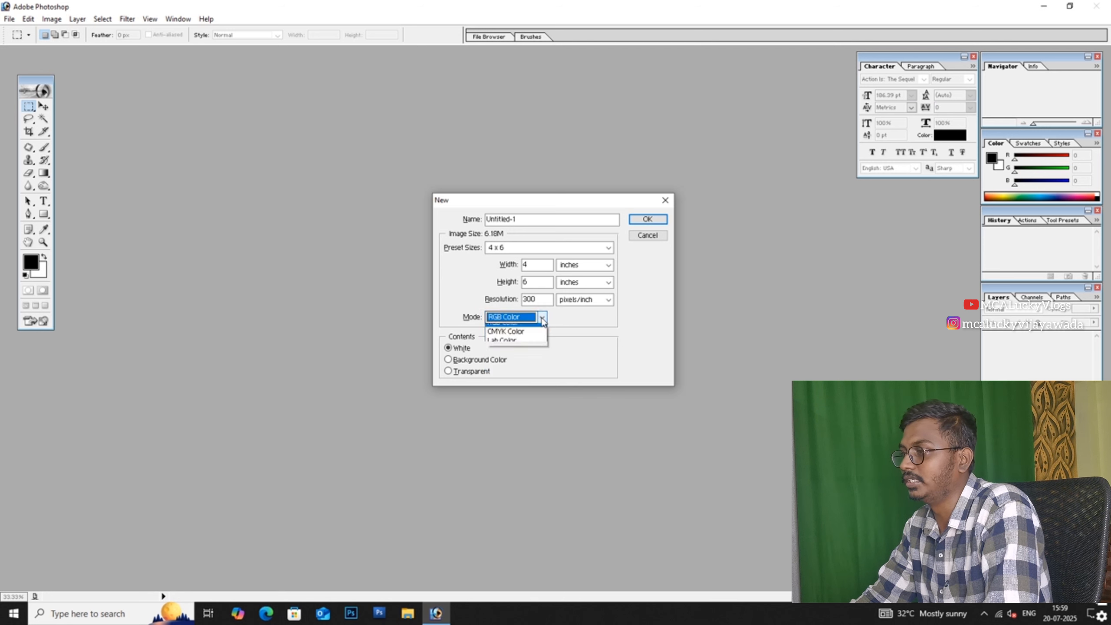
{"action": "left_click", "coordinate": [533, 358]}
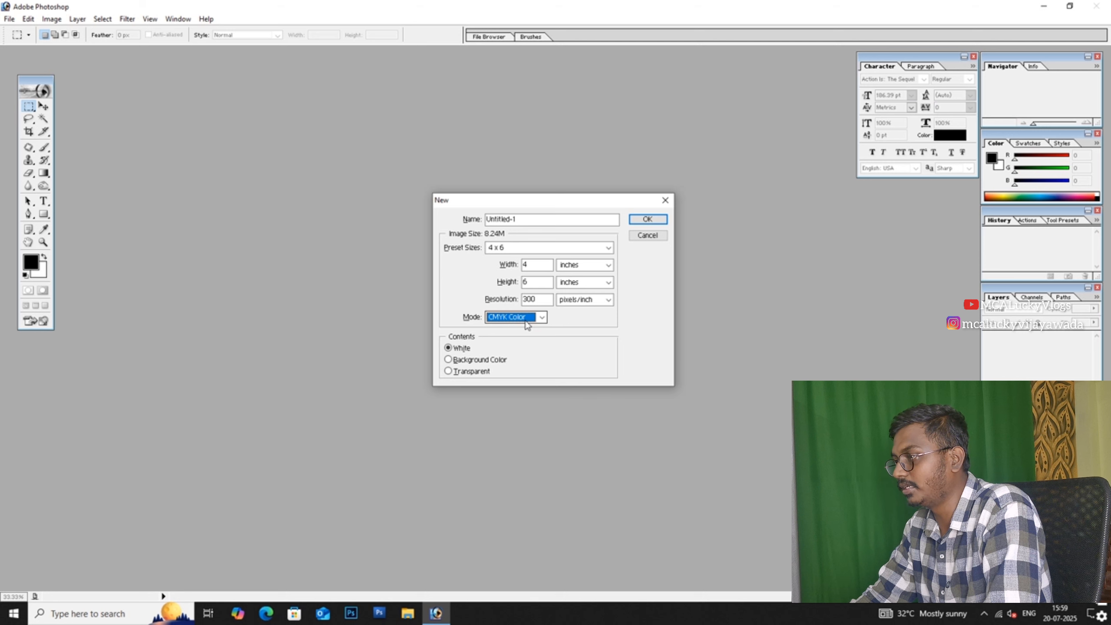
{"action": "left_click", "coordinate": [542, 318]}
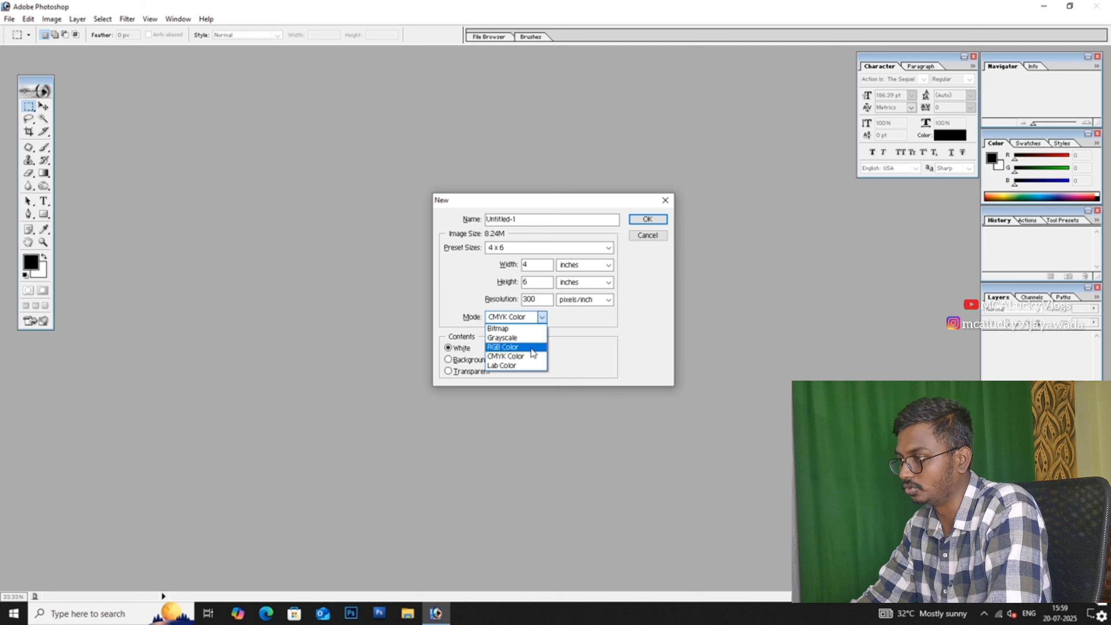
{"action": "left_click", "coordinate": [533, 348]}
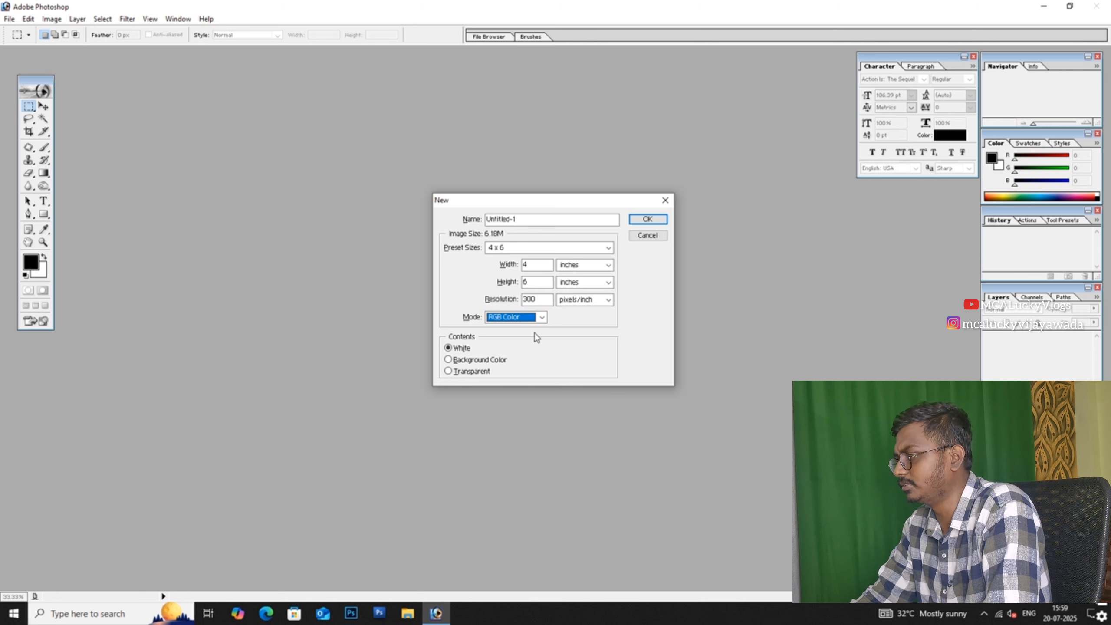
Step: Create the document at 6 x 4 inches and move its window clear of the toolbox with the whole canvas in view
{"action": "double_click", "coordinate": [540, 266]}
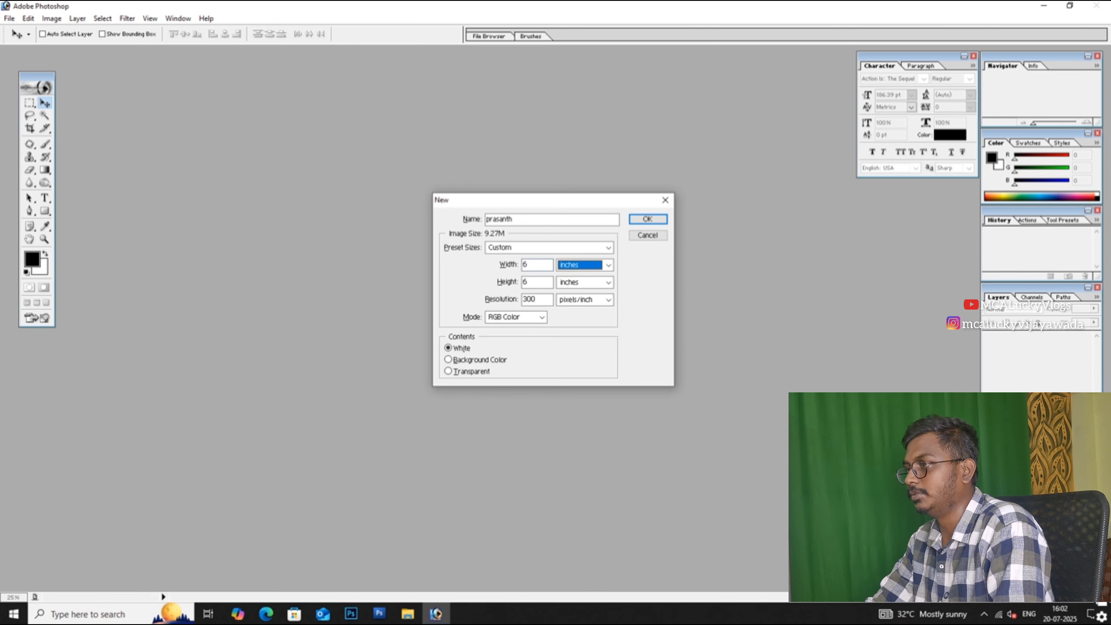
{"action": "key", "text": "Tab"}
{"action": "type", "text": "4"}
{"action": "key", "text": "Return"}
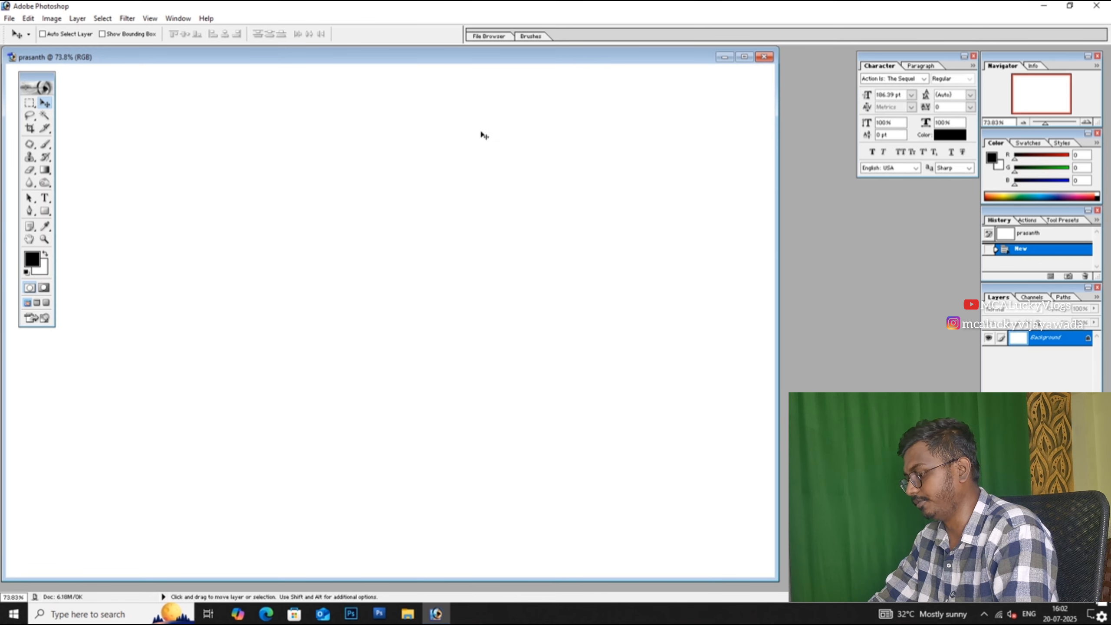
{"action": "left_click_drag", "start_coordinate": [391, 59], "coordinate": [476, 58]}
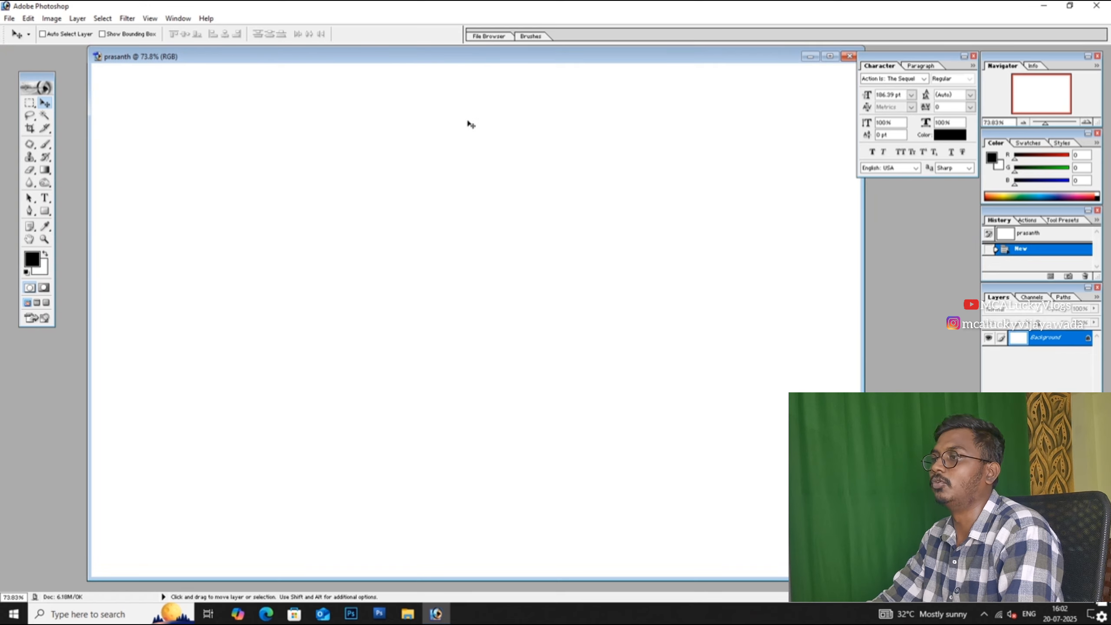
{"action": "scroll", "coordinate": [433, 287], "scroll_direction": "down", "scroll_amount": 1}
{"action": "scroll", "coordinate": [437, 292], "scroll_direction": "down", "scroll_amount": 1}
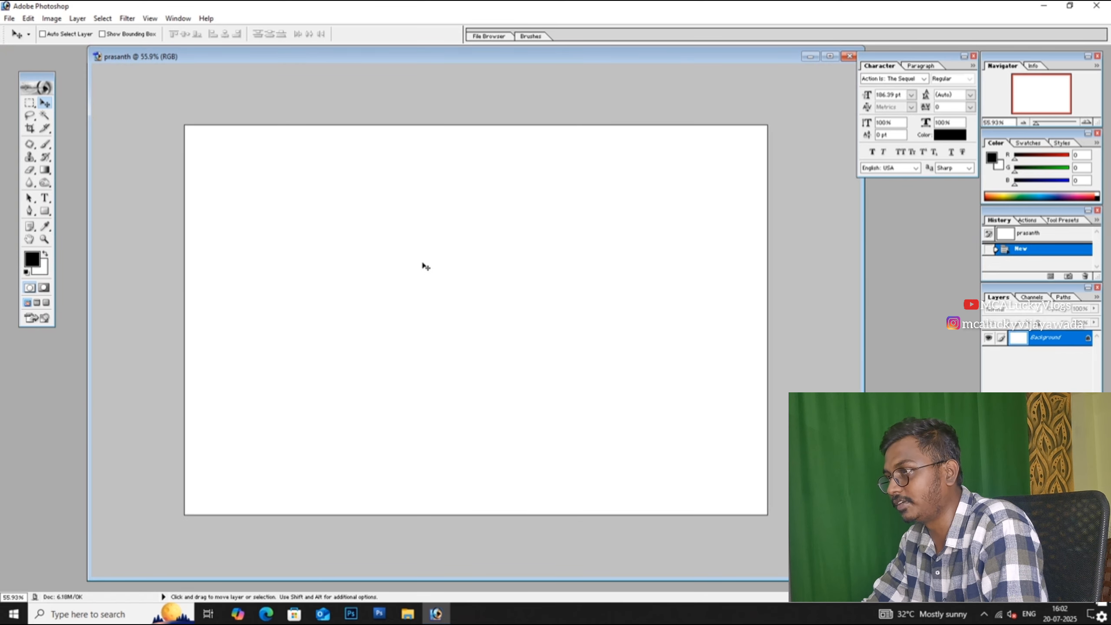
Step: Bring up the file-open dialog and browse from New folder to Local Disk (D:)
{"action": "double_click", "coordinate": [908, 348]}
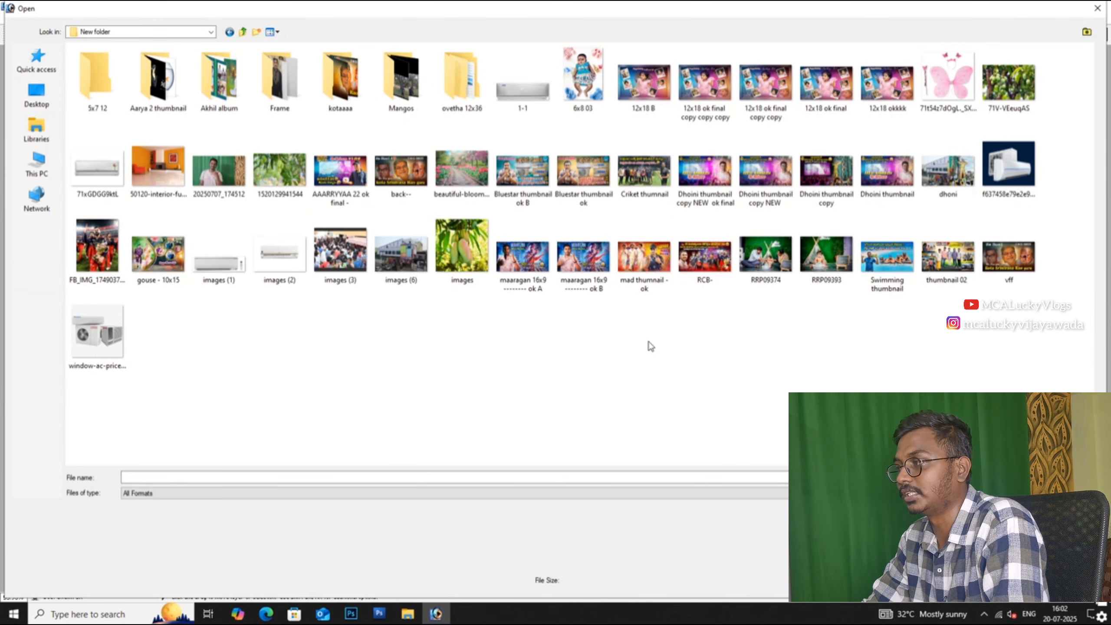
{"action": "key", "text": "BackSpace"}
{"action": "key", "text": "BackSpace"}
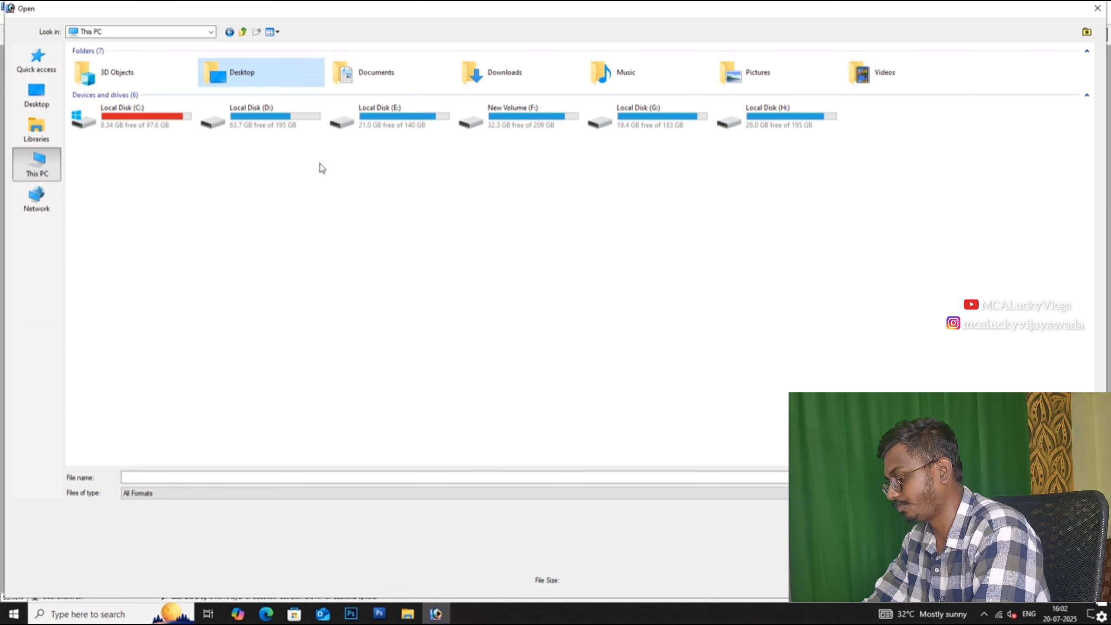
{"action": "left_click", "coordinate": [280, 120]}
{"action": "key", "text": "Return"}
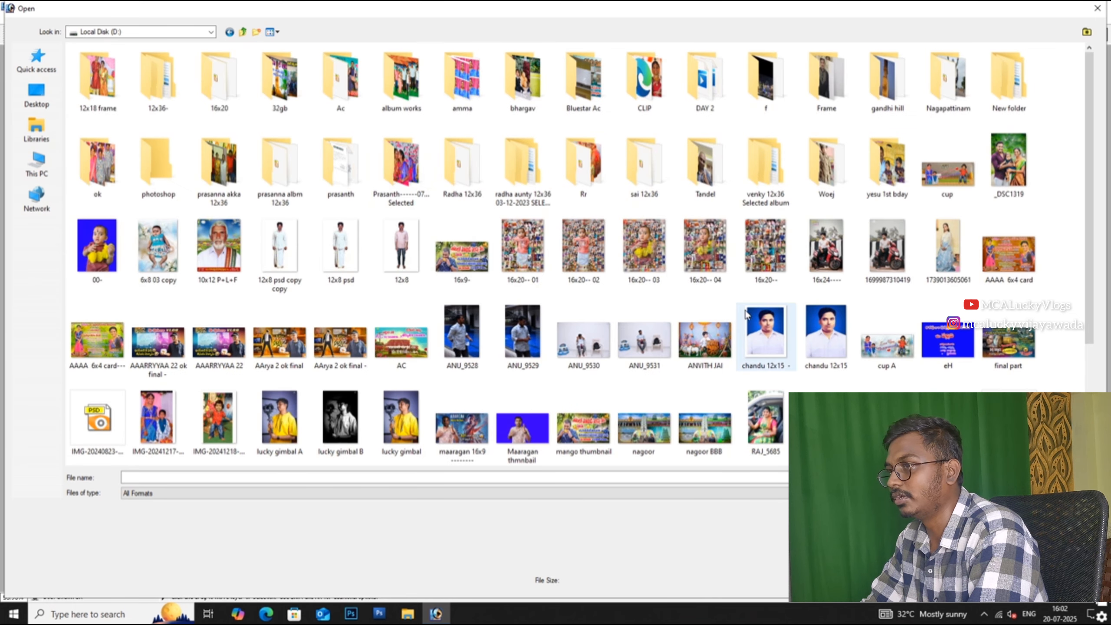
Step: Preview several images on Local Disk (D:) and open the Maaragan thmnbail file
{"action": "left_click", "coordinate": [401, 248]}
{"action": "left_click", "coordinate": [224, 264]}
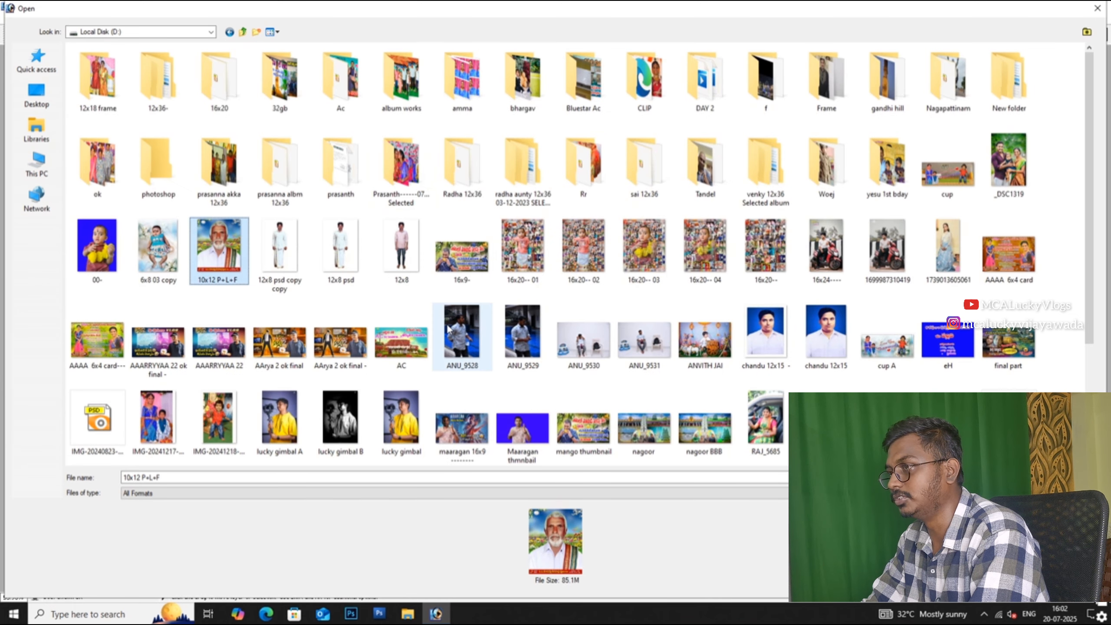
{"action": "left_click", "coordinate": [948, 248]}
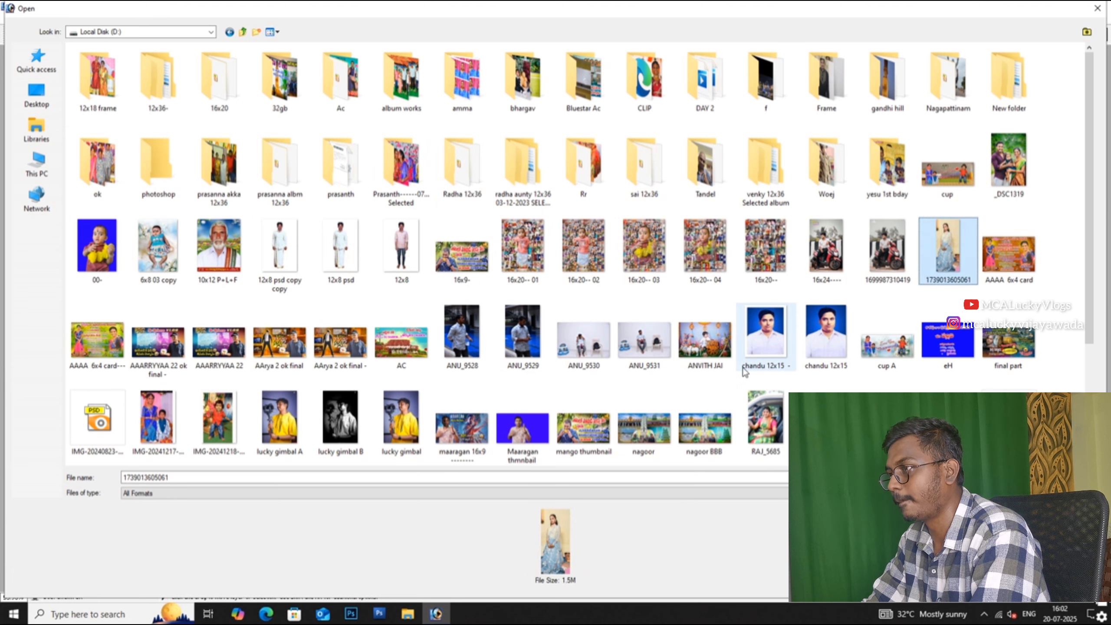
{"action": "scroll", "coordinate": [507, 348], "scroll_direction": "down", "scroll_amount": 3}
{"action": "left_click", "coordinate": [340, 294]}
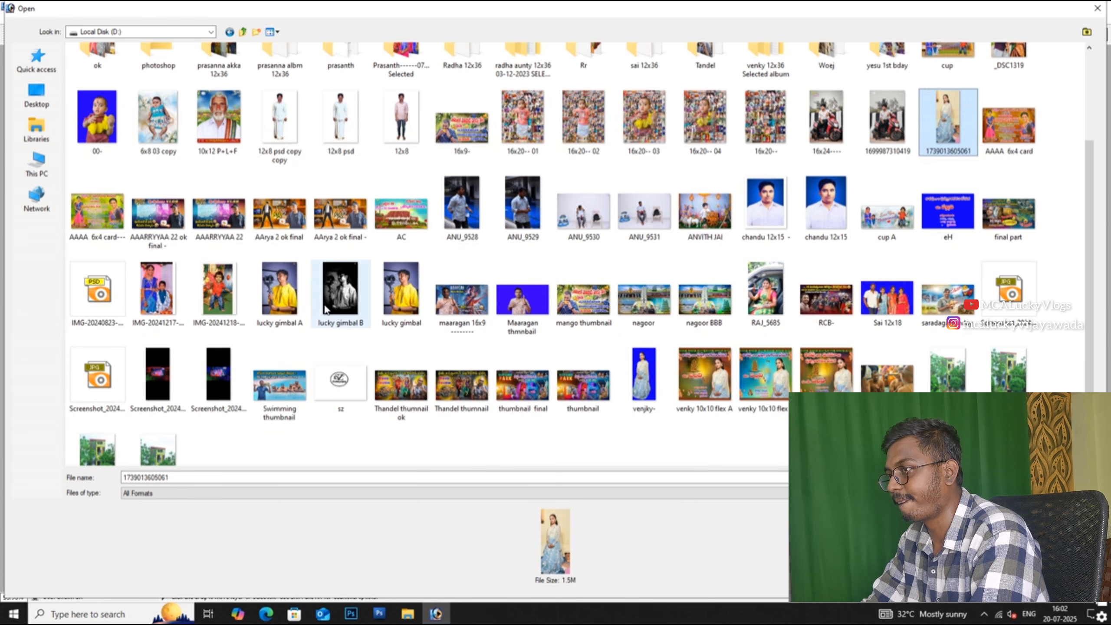
{"action": "left_click", "coordinate": [503, 307]}
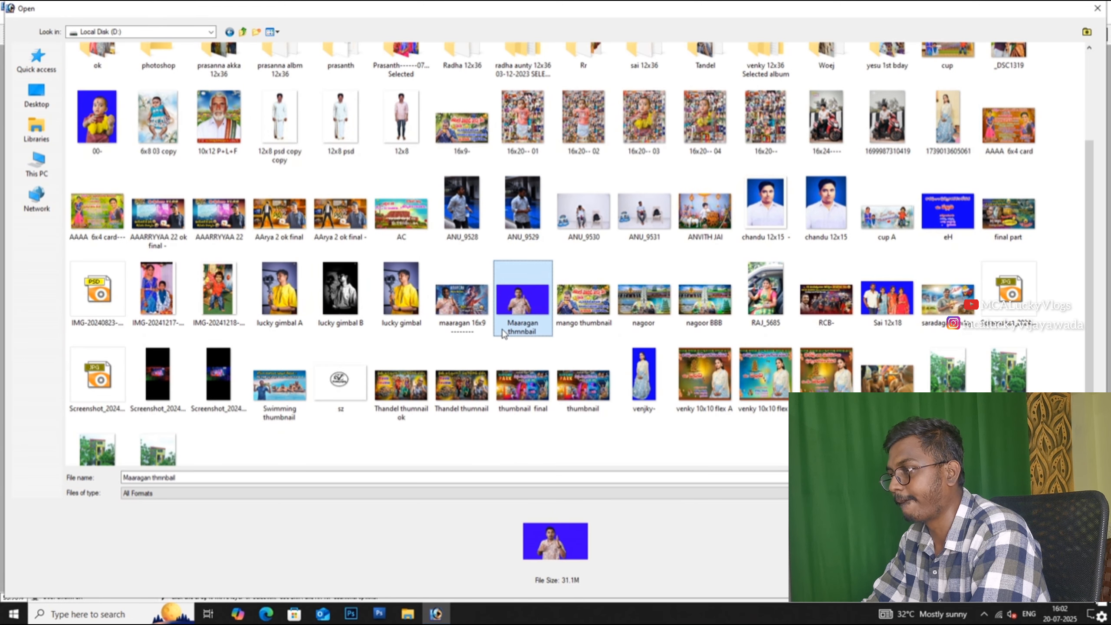
{"action": "double_click", "coordinate": [527, 311]}
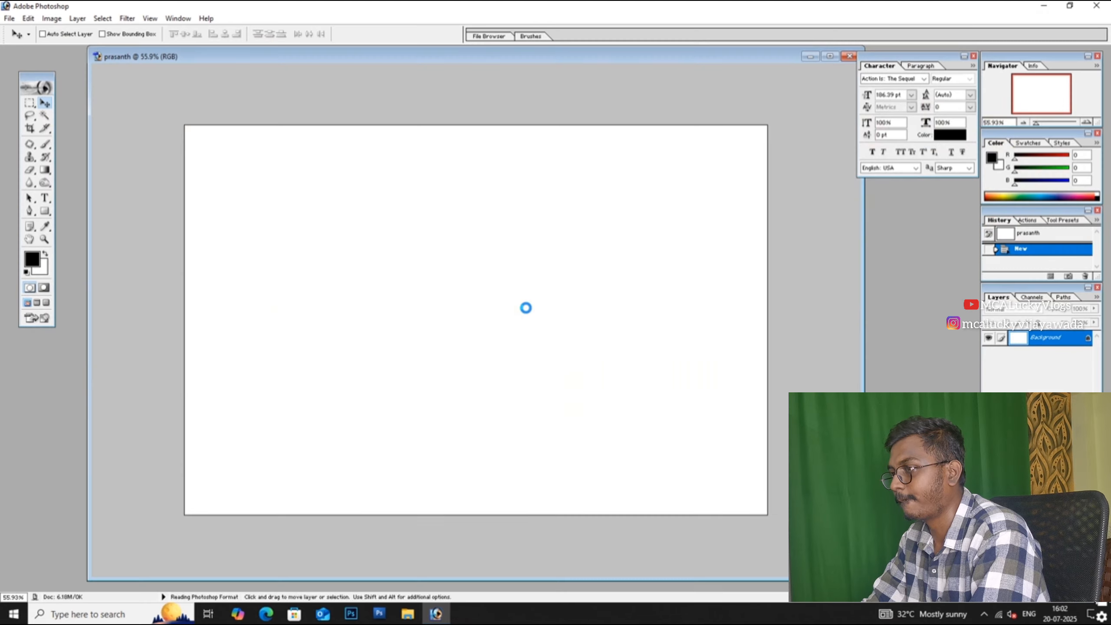
{"action": "key", "text": "Return"}
Step: Try moving the man's cut-out layer within the Maaragan thmnbail file, and undo the move
{"action": "scroll", "coordinate": [411, 316], "scroll_direction": "down", "scroll_amount": 4}
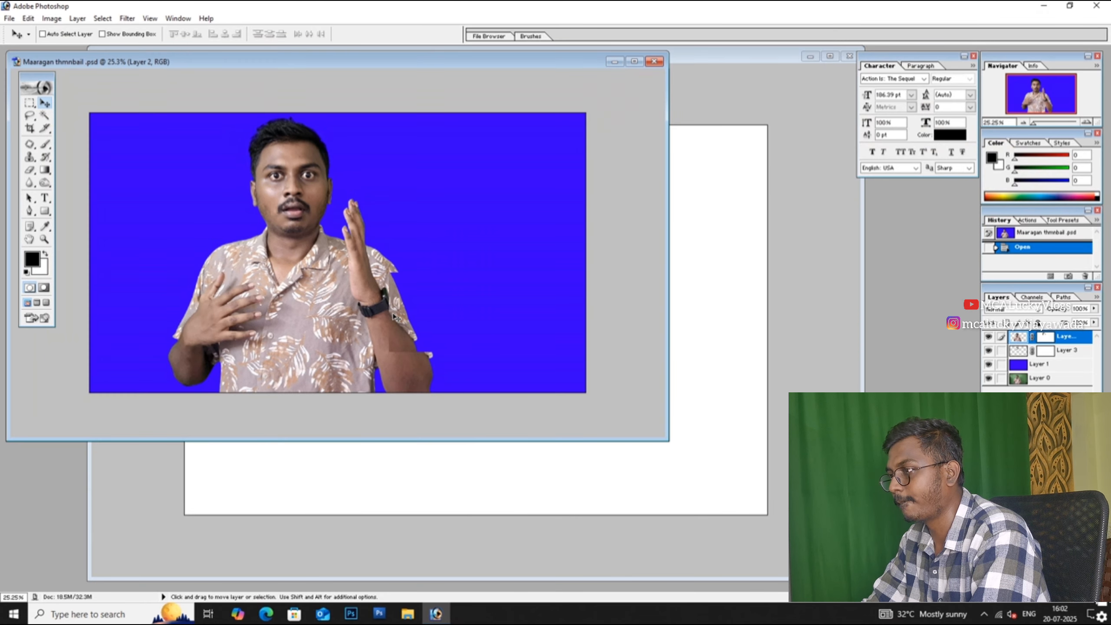
{"action": "left_click_drag", "start_coordinate": [351, 315], "coordinate": [446, 354]}
{"action": "key", "text": "ctrl+alt+z"}
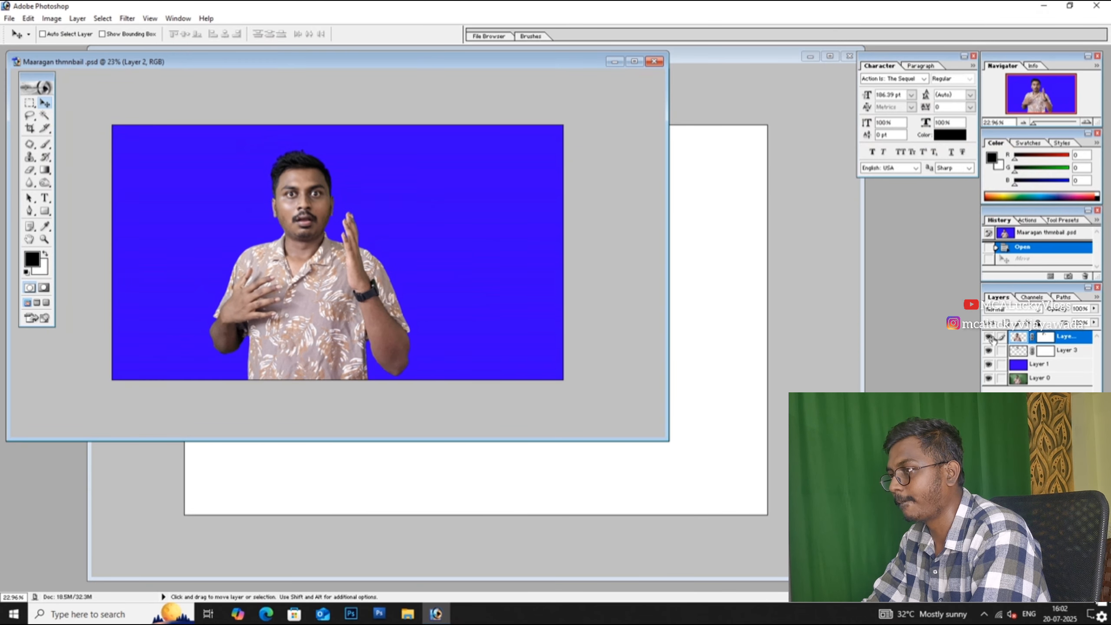
Step: Copy the man's cut-out layer into the blank 6 x 4 document, scale it down and place it near the center
{"action": "left_click_drag", "start_coordinate": [299, 242], "coordinate": [470, 346]}
{"action": "key", "text": "ctrl+t"}
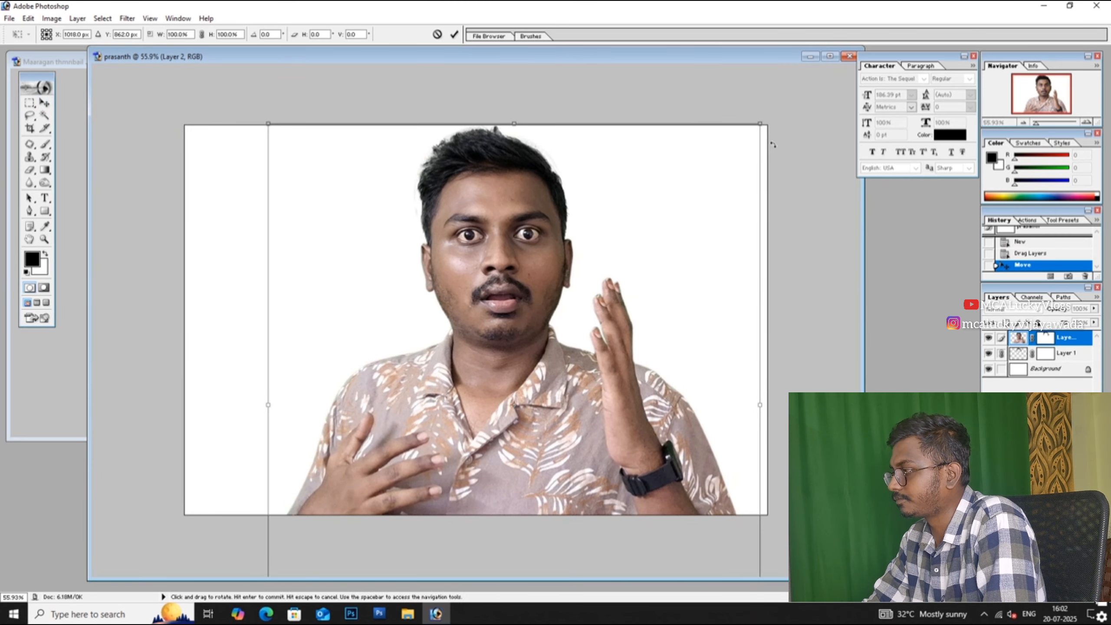
{"action": "left_click_drag", "start_coordinate": [765, 128], "coordinate": [698, 246]}
{"action": "left_click_drag", "start_coordinate": [606, 294], "coordinate": [524, 224]}
{"action": "key", "text": "Return"}
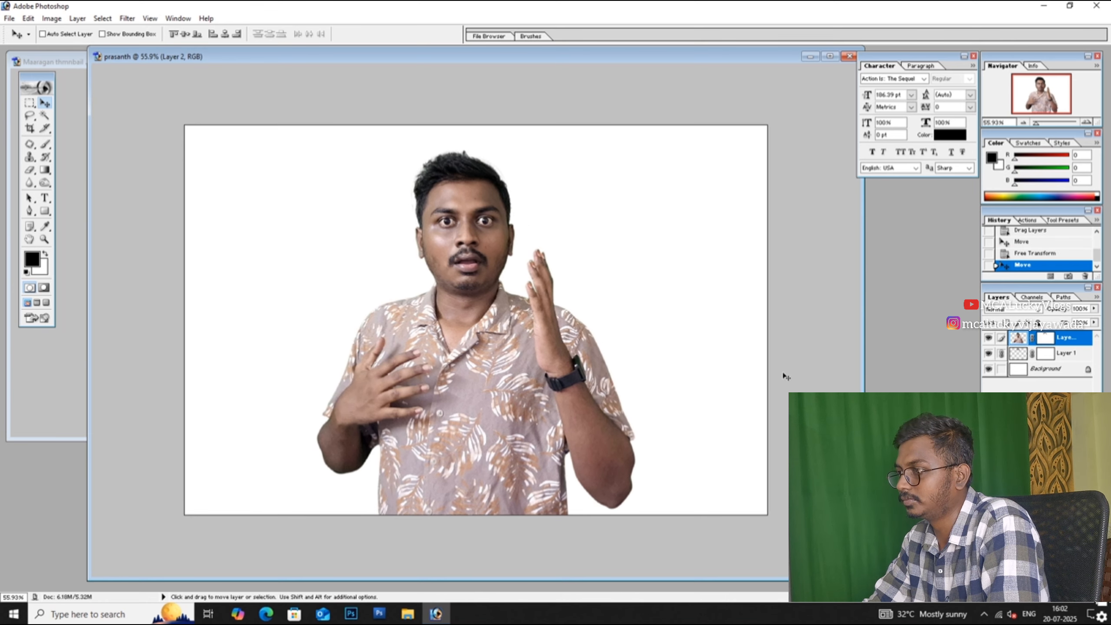
Step: Open the AC file from Local Disk (D:) alongside the 6 x 4 composition
{"action": "double_click", "coordinate": [906, 270]}
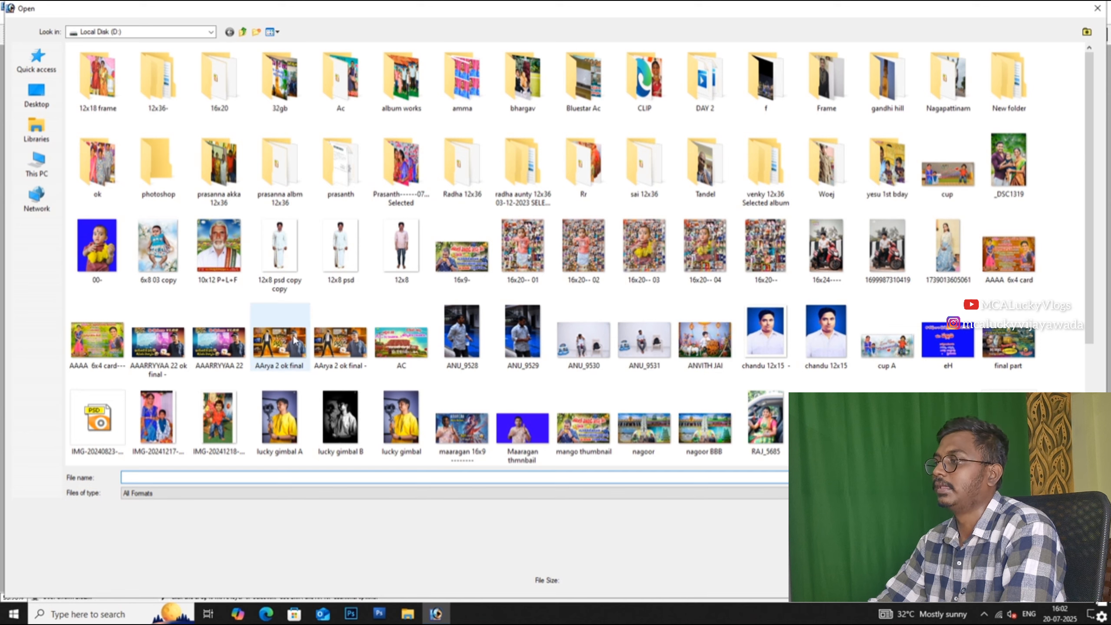
{"action": "left_click", "coordinate": [401, 341]}
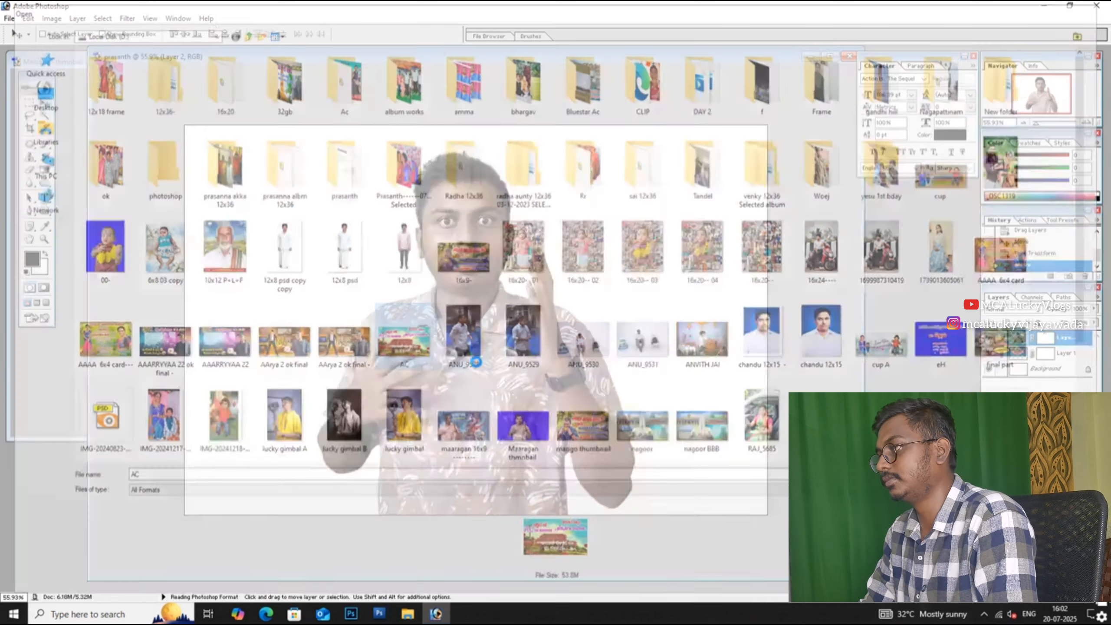
{"action": "key", "text": "Return"}
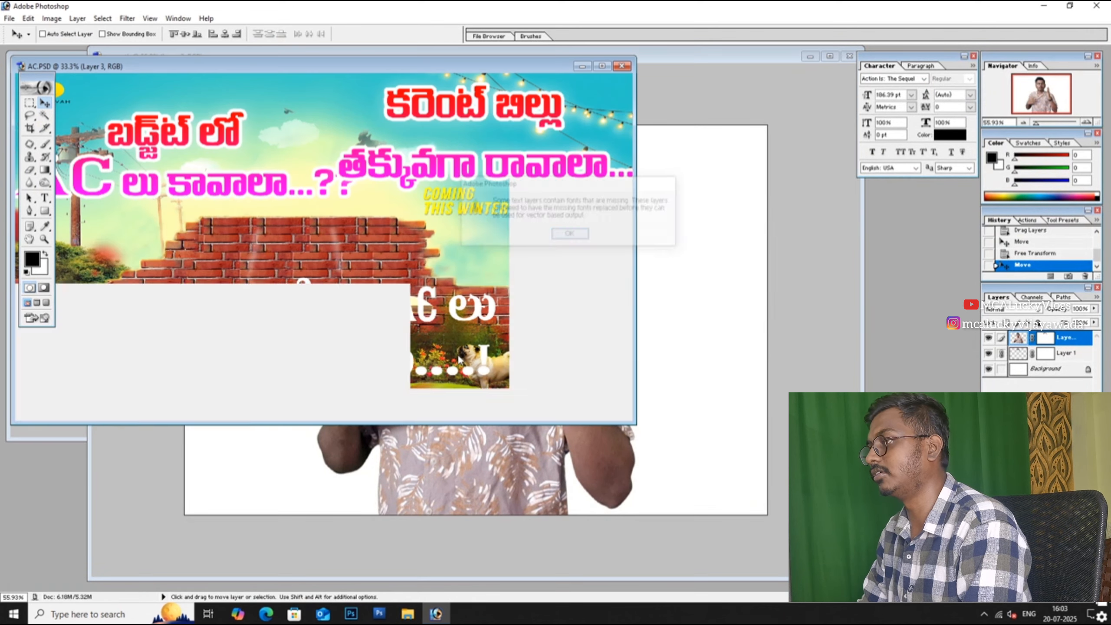
Step: Copy the AC file's background image, close that file and paste the image just above the Background layer of the 6 x 4 composition
{"action": "key", "text": "ctrl+minus"}
{"action": "key", "text": "ctrl+minus"}
{"action": "key", "text": "ctrl+minus"}
{"action": "key", "text": "ctrl+minus"}
{"action": "key", "text": "a"}
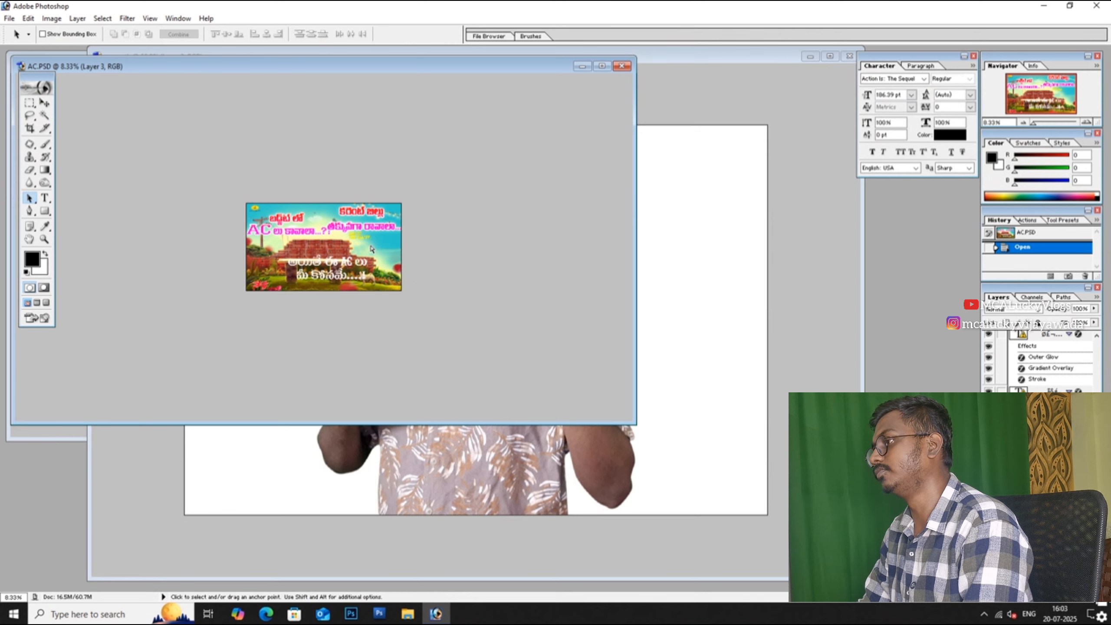
{"action": "key", "text": "ctrl+minus"}
{"action": "key", "text": "v"}
{"action": "key", "text": "ctrl+a"}
{"action": "key", "text": "ctrl+Tab"}
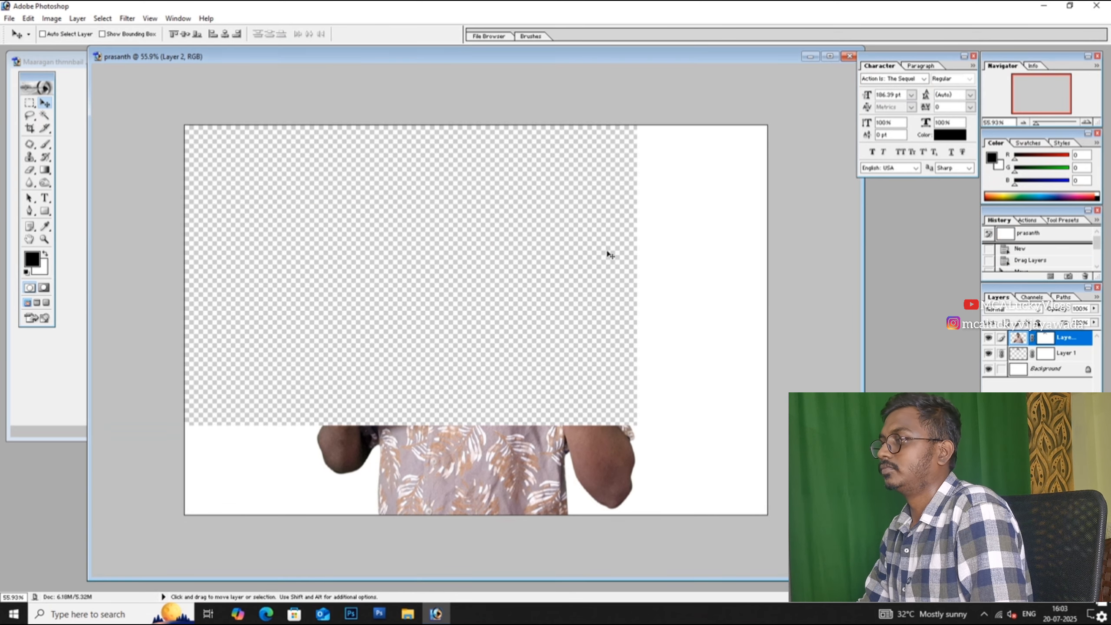
{"action": "right_click", "coordinate": [647, 233]}
{"action": "left_click", "coordinate": [656, 240]}
{"action": "key", "text": "ctrl+v"}
Step: Scale the pasted background image to about 80.2% and position it to fill the canvas behind the man
{"action": "key", "text": "ctrl+t"}
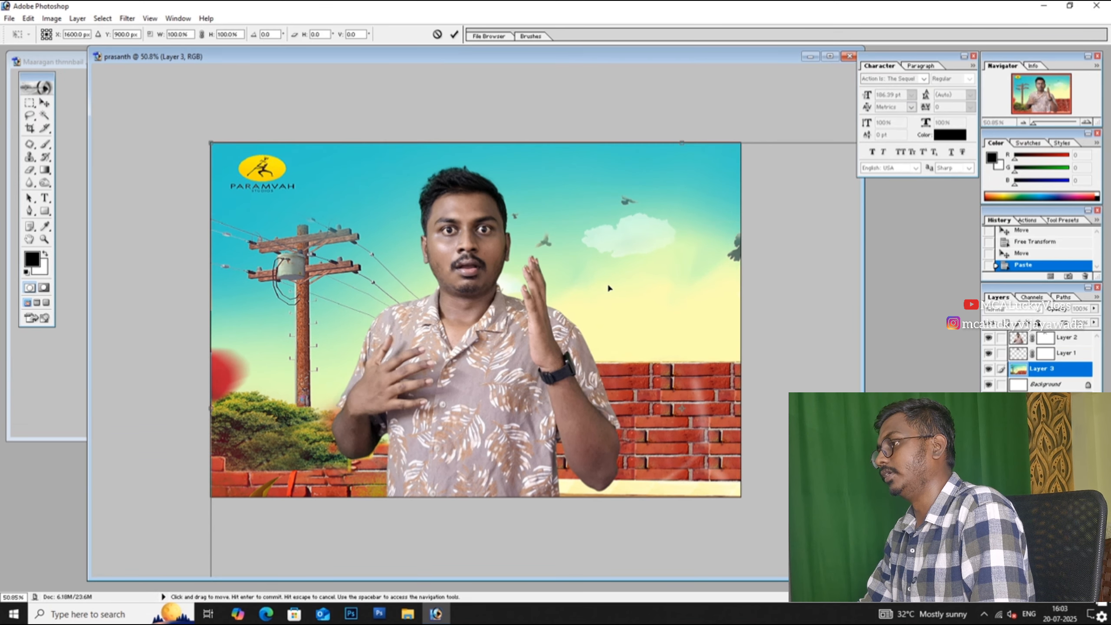
{"action": "key", "text": "ctrl+0"}
{"action": "left_click_drag", "start_coordinate": [626, 363], "coordinate": [562, 349]}
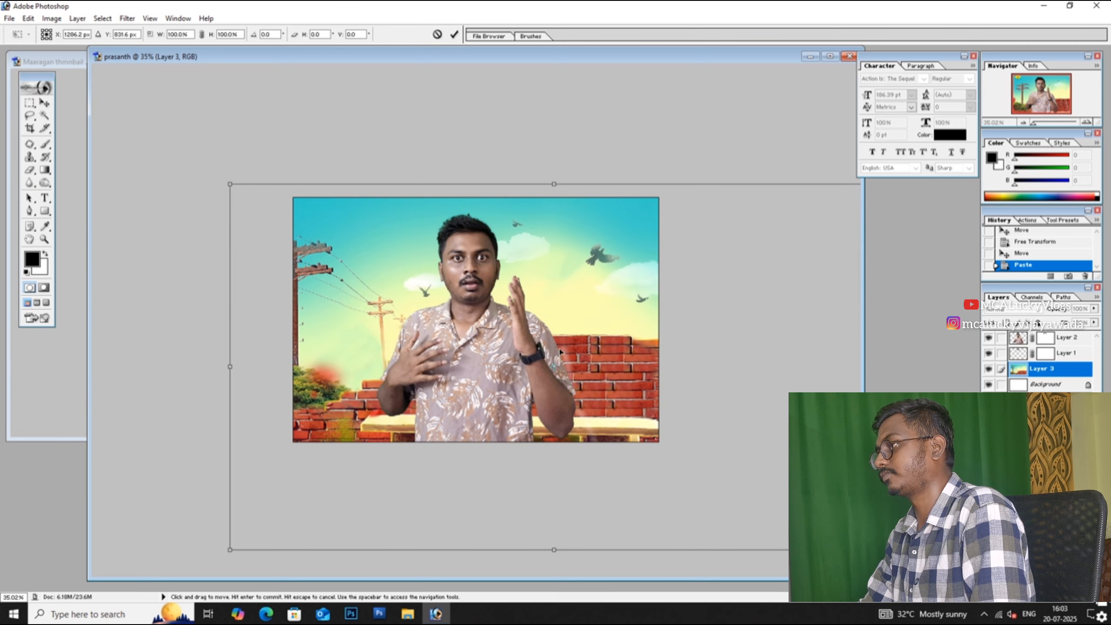
{"action": "scroll", "coordinate": [614, 350], "scroll_direction": "down", "scroll_amount": 2}
{"action": "scroll", "coordinate": [747, 458], "scroll_direction": "down", "scroll_amount": 4}
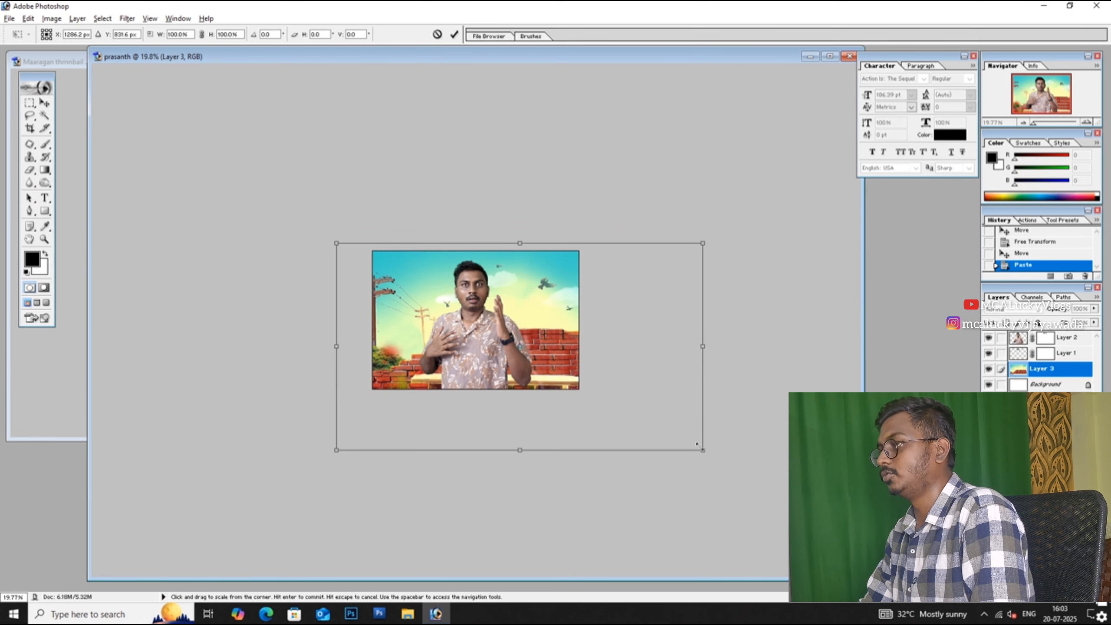
{"action": "left_click_drag", "start_coordinate": [704, 450], "coordinate": [667, 429]}
{"action": "left_click_drag", "start_coordinate": [594, 372], "coordinate": [565, 353]}
{"action": "key", "text": "Return"}
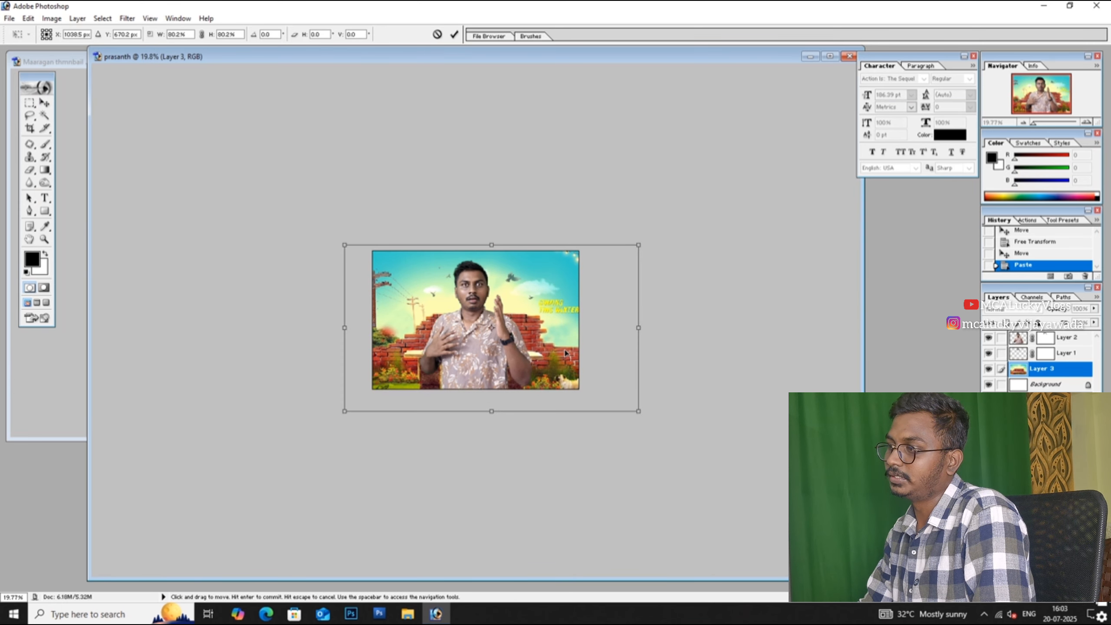
{"action": "scroll", "coordinate": [567, 409], "scroll_direction": "up", "scroll_amount": 2}
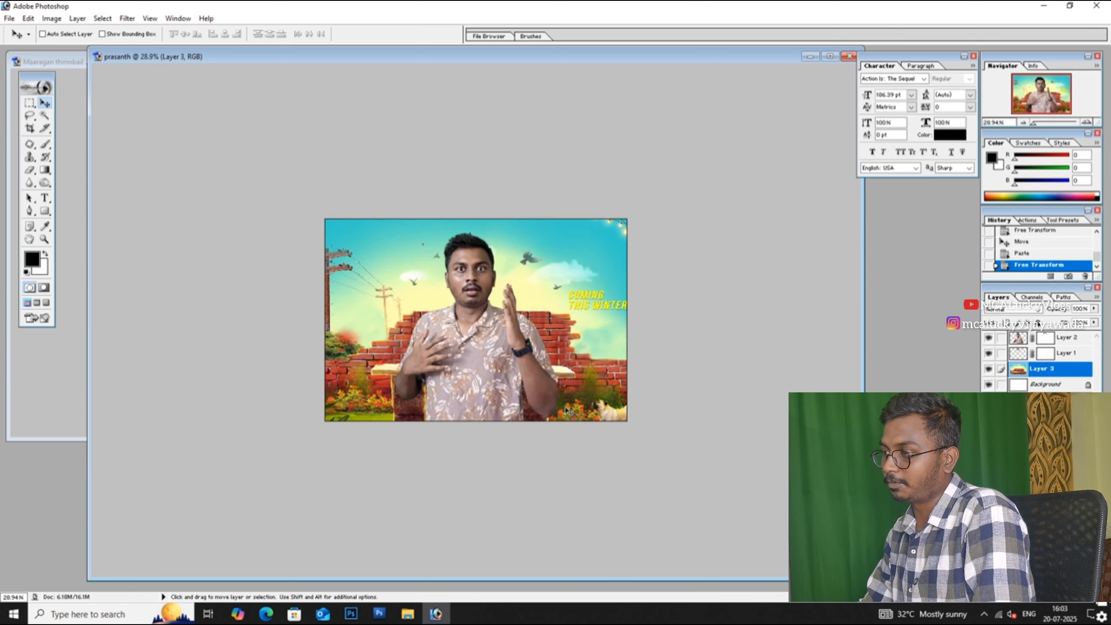
Step: Show the composition in full screen mode, zoom in on the man's head and select his cut-out layer, Layer 2
{"action": "key", "text": "z"}
{"action": "key", "text": "f"}
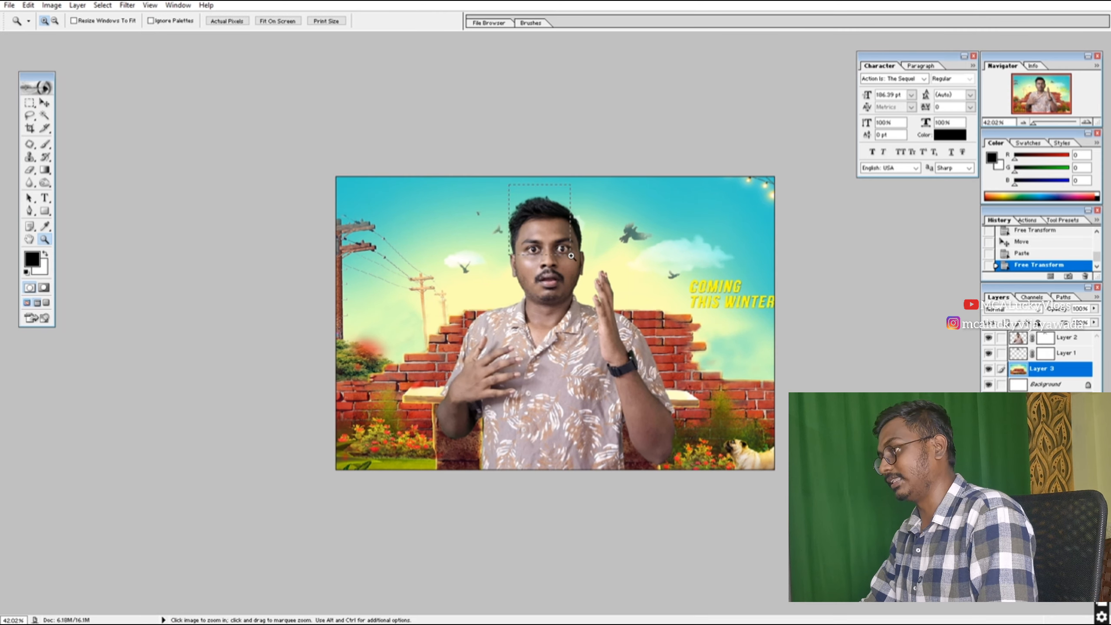
{"action": "left_click_drag", "start_coordinate": [571, 255], "coordinate": [571, 256]}
{"action": "key", "text": "v"}
{"action": "right_click", "coordinate": [389, 274]}
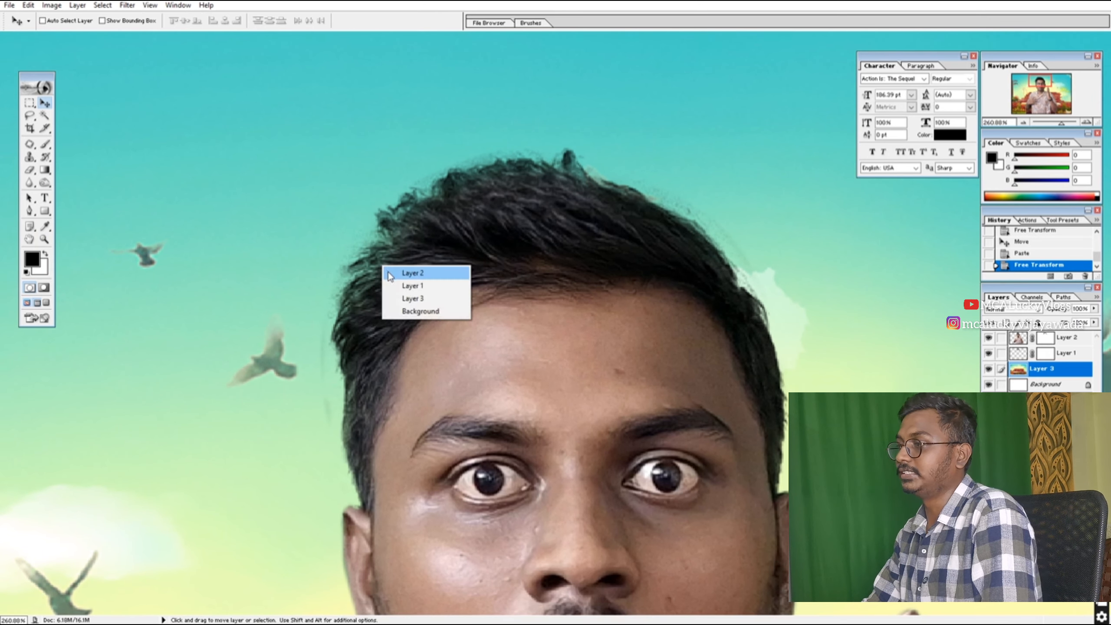
{"action": "left_click", "coordinate": [389, 273]}
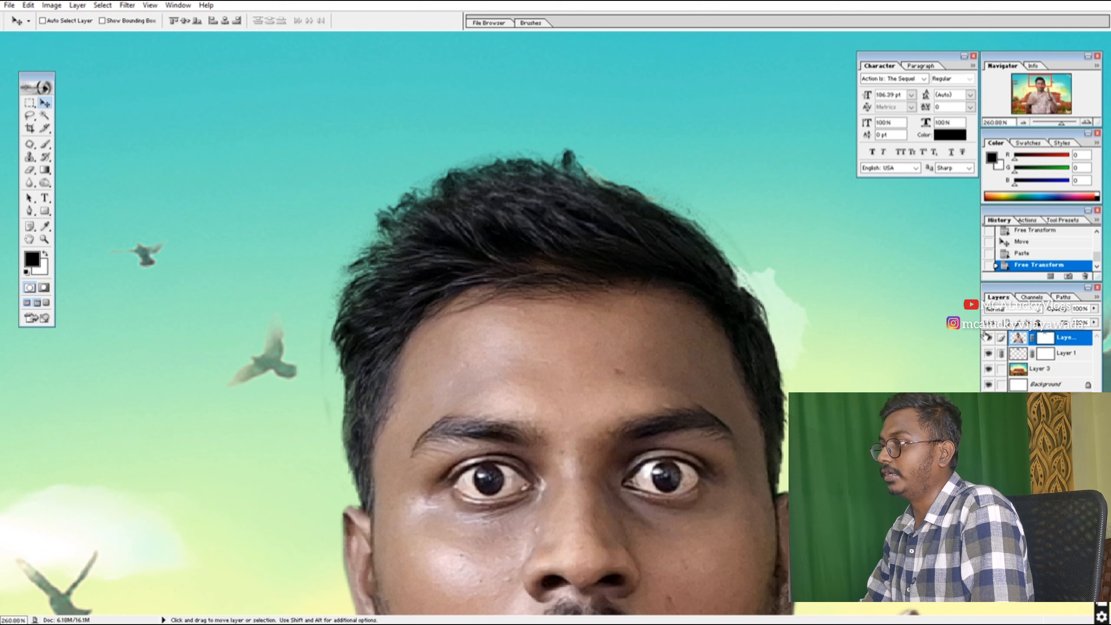
Step: Toggle the visibility of Layer 2 and Layer 1 in turn to compare how each contributes to the hair edges
{"action": "left_click", "coordinate": [987, 338]}
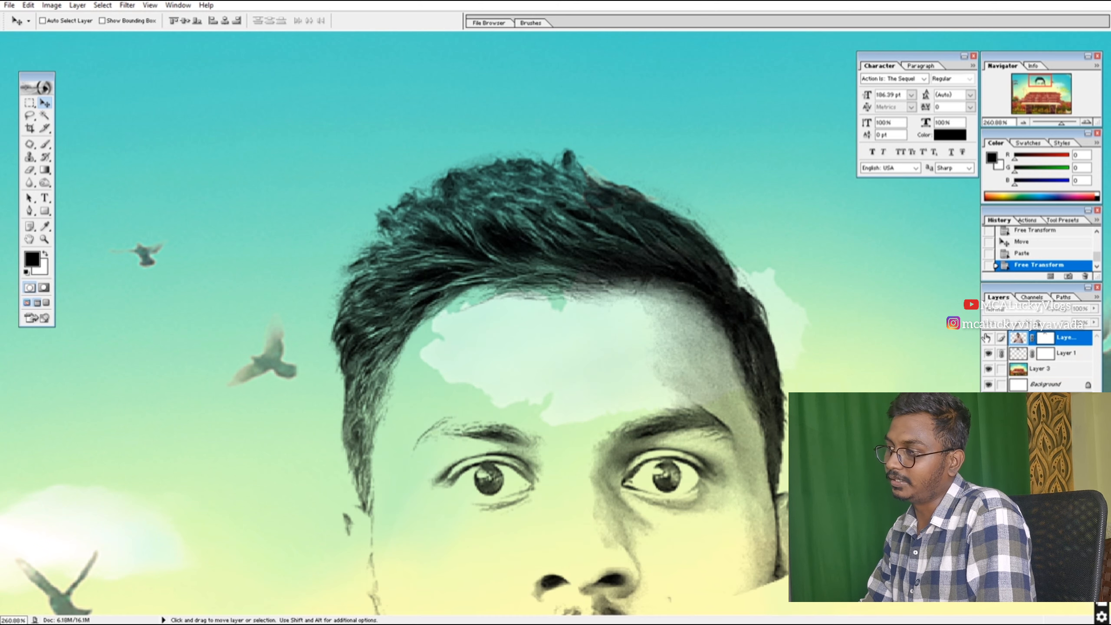
{"action": "left_click", "coordinate": [988, 338]}
{"action": "left_click", "coordinate": [990, 354]}
{"action": "left_click", "coordinate": [990, 354]}
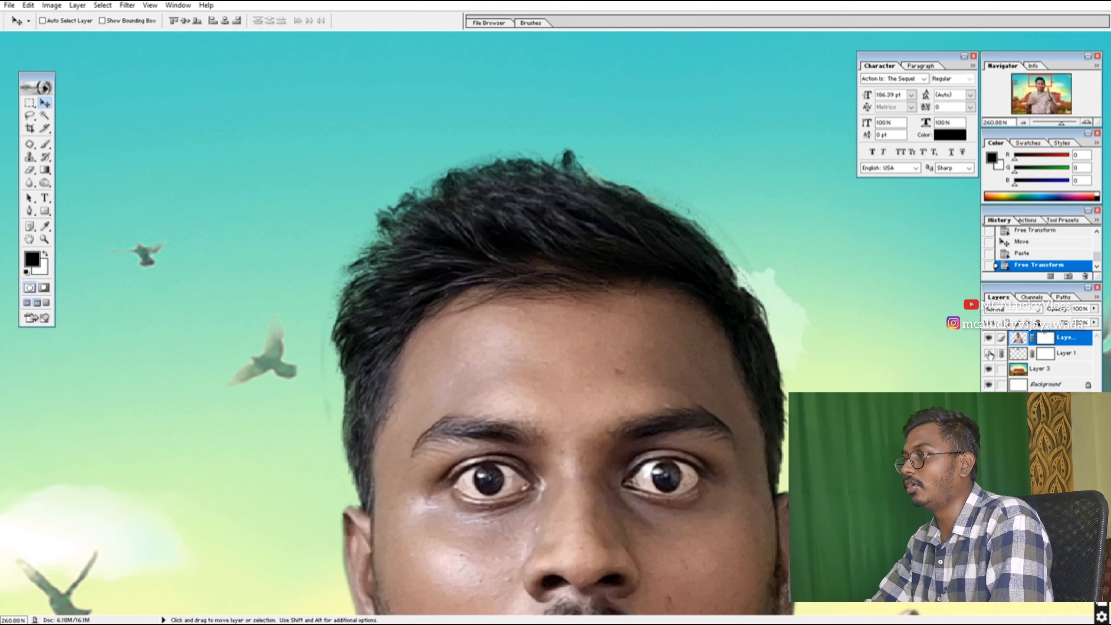
{"action": "left_click", "coordinate": [989, 354]}
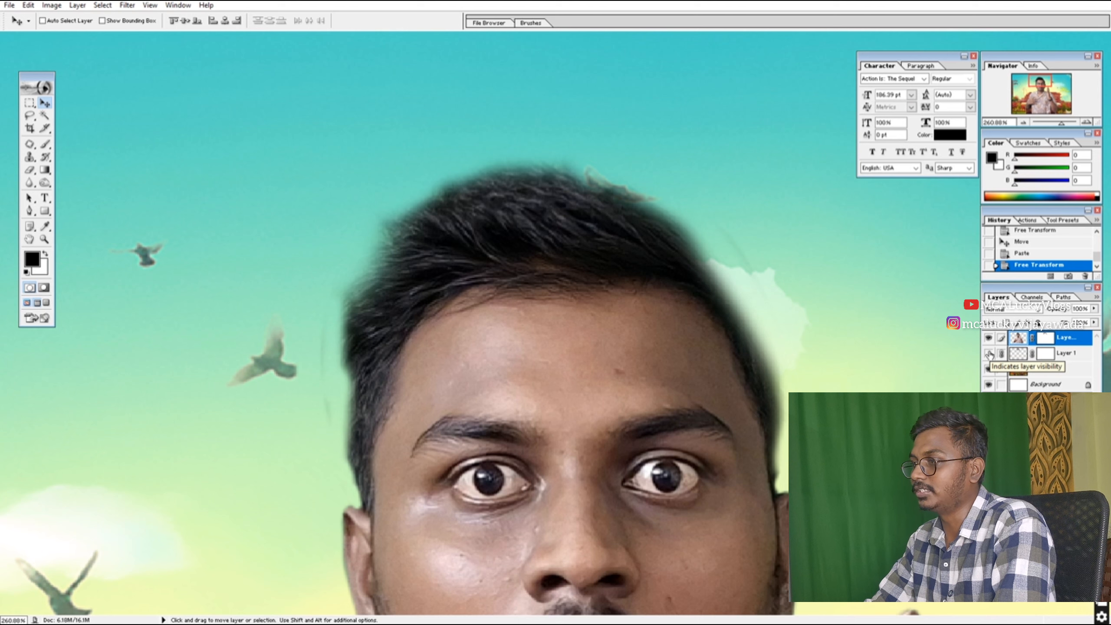
{"action": "left_click", "coordinate": [990, 353]}
{"action": "left_click", "coordinate": [989, 354]}
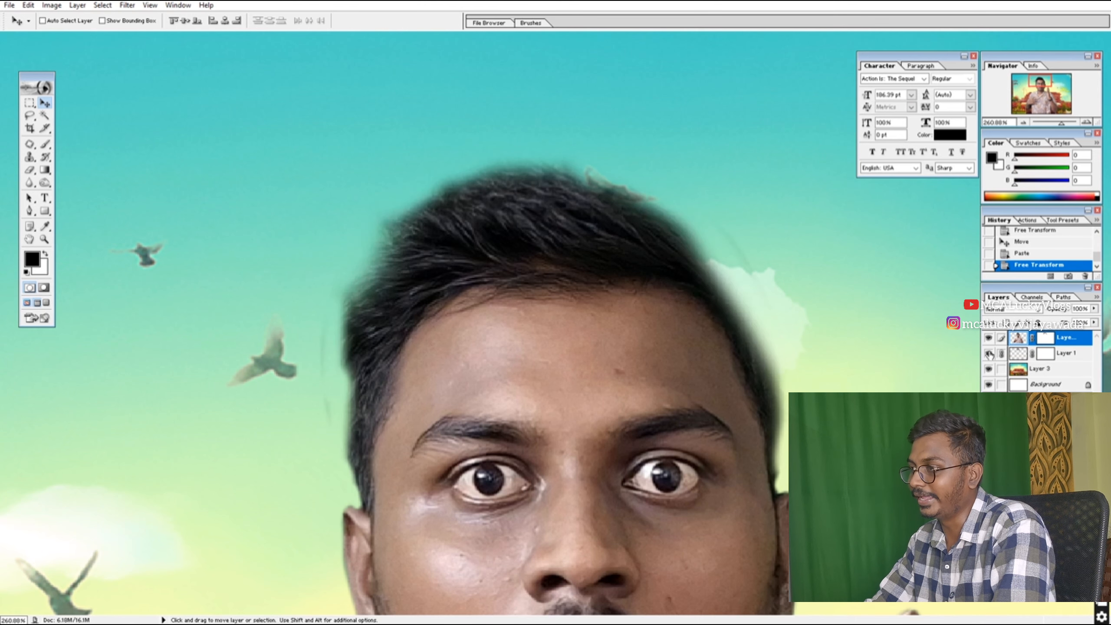
{"action": "left_click", "coordinate": [989, 354]}
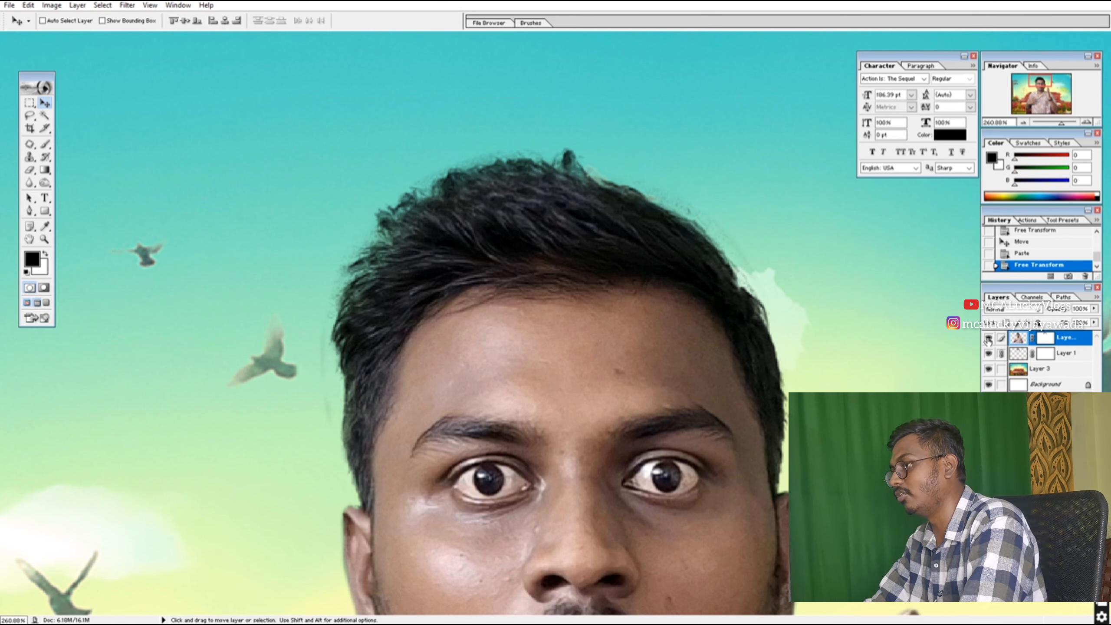
Step: Examine the cut-out's edges around the hair, face, shoulder and raised hand against the new background
{"action": "key", "text": "ctrl+alt+0"}
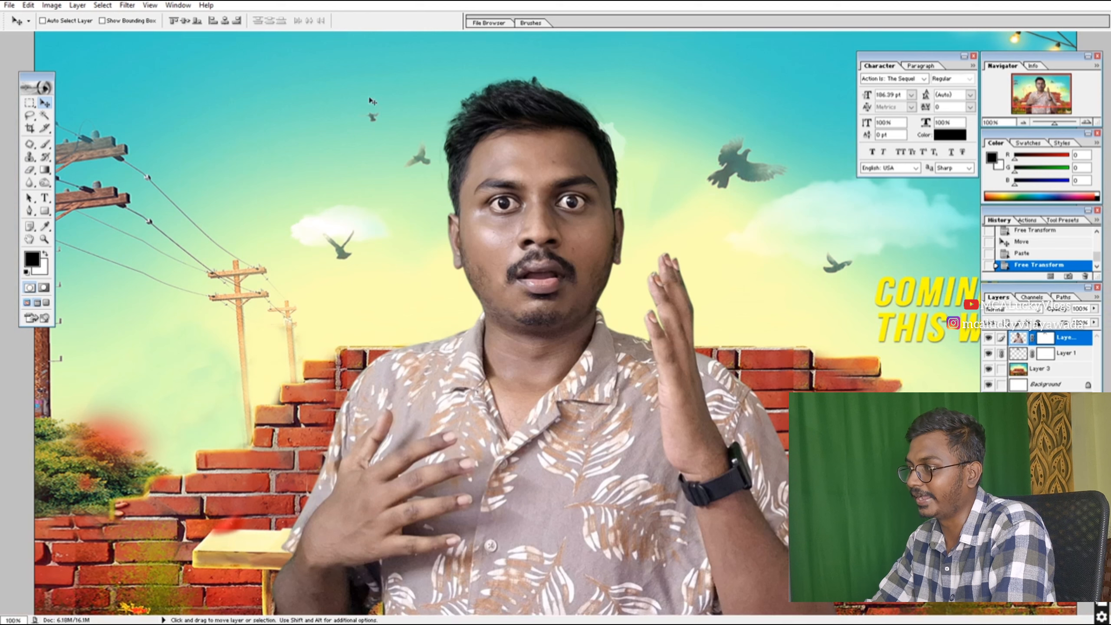
{"action": "key", "text": "z"}
{"action": "left_click_drag", "start_coordinate": [452, 74], "coordinate": [641, 308]}
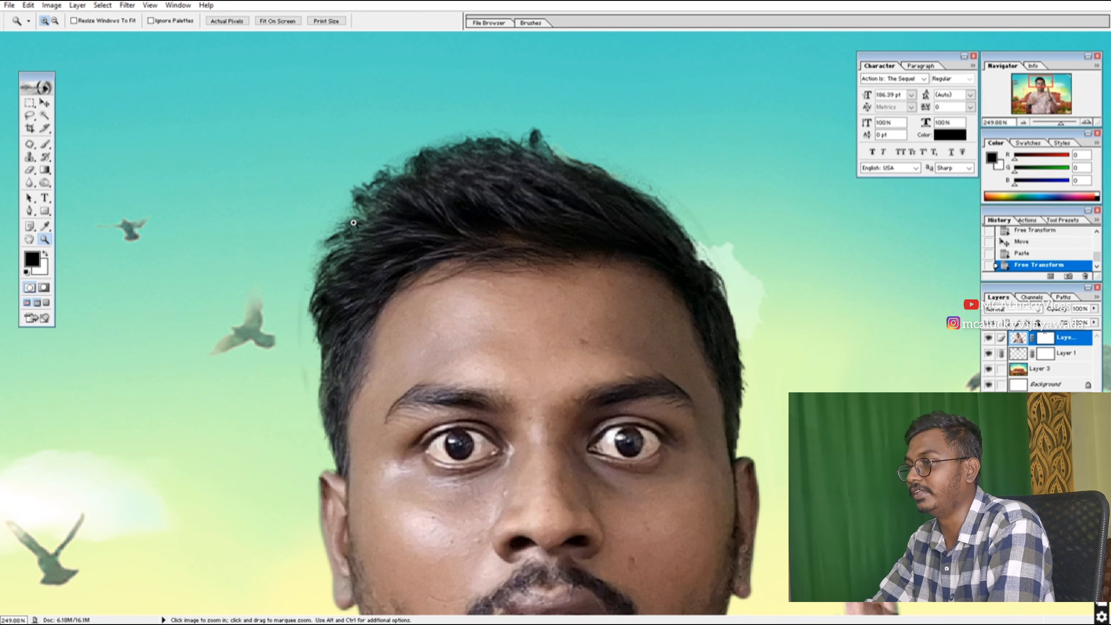
{"action": "left_click_drag", "start_coordinate": [322, 336], "coordinate": [380, 108]}
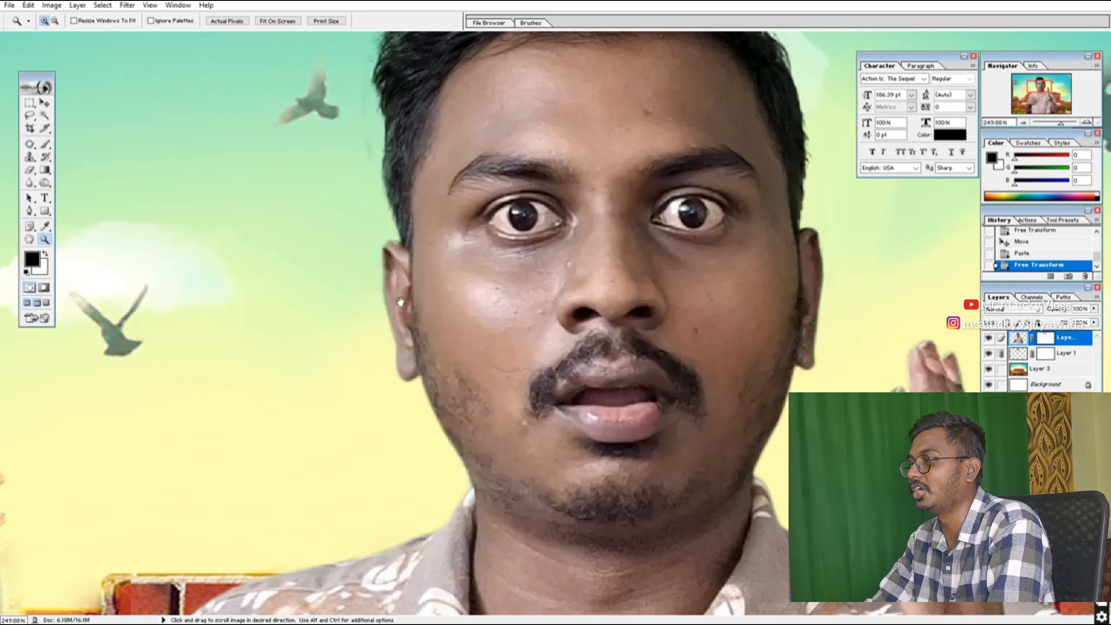
{"action": "left_click_drag", "start_coordinate": [442, 402], "coordinate": [475, 224]}
{"action": "left_click_drag", "start_coordinate": [488, 325], "coordinate": [385, 322]}
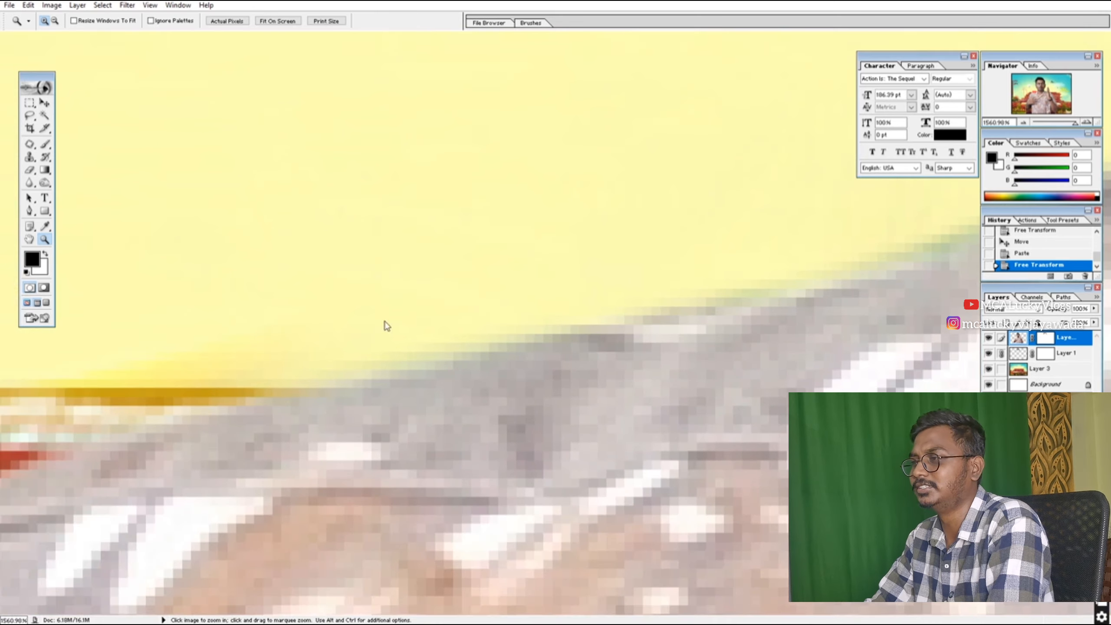
{"action": "key", "text": "ctrl+0"}
{"action": "left_click_drag", "start_coordinate": [757, 405], "coordinate": [575, 298]}
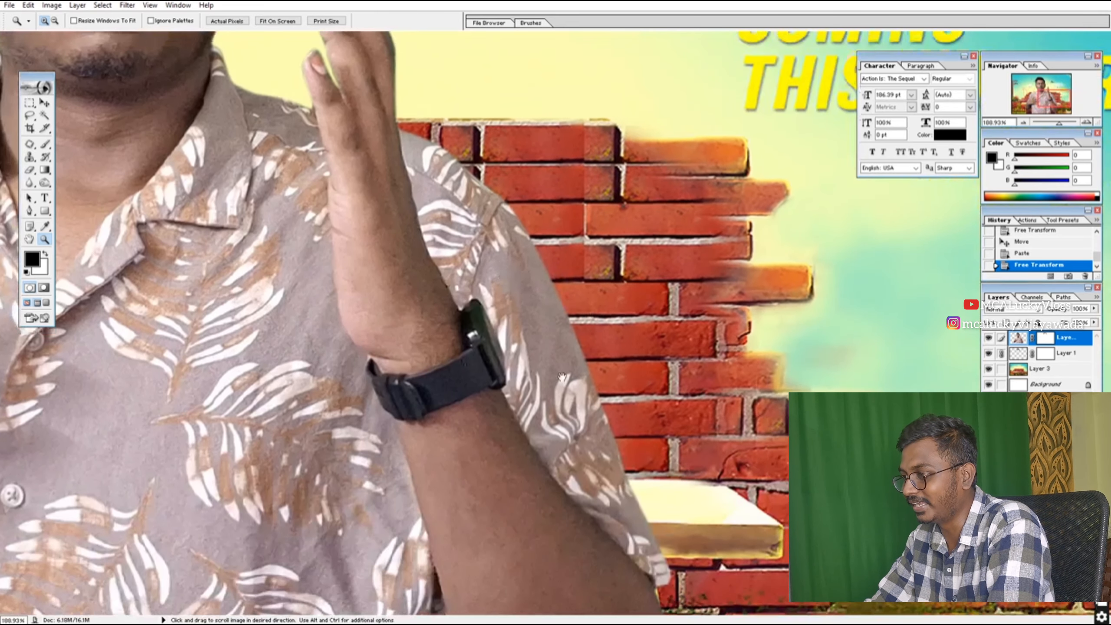
{"action": "left_click_drag", "start_coordinate": [359, 126], "coordinate": [570, 474]}
{"action": "left_click_drag", "start_coordinate": [508, 330], "coordinate": [542, 427]}
{"action": "left_click_drag", "start_coordinate": [527, 378], "coordinate": [621, 414]}
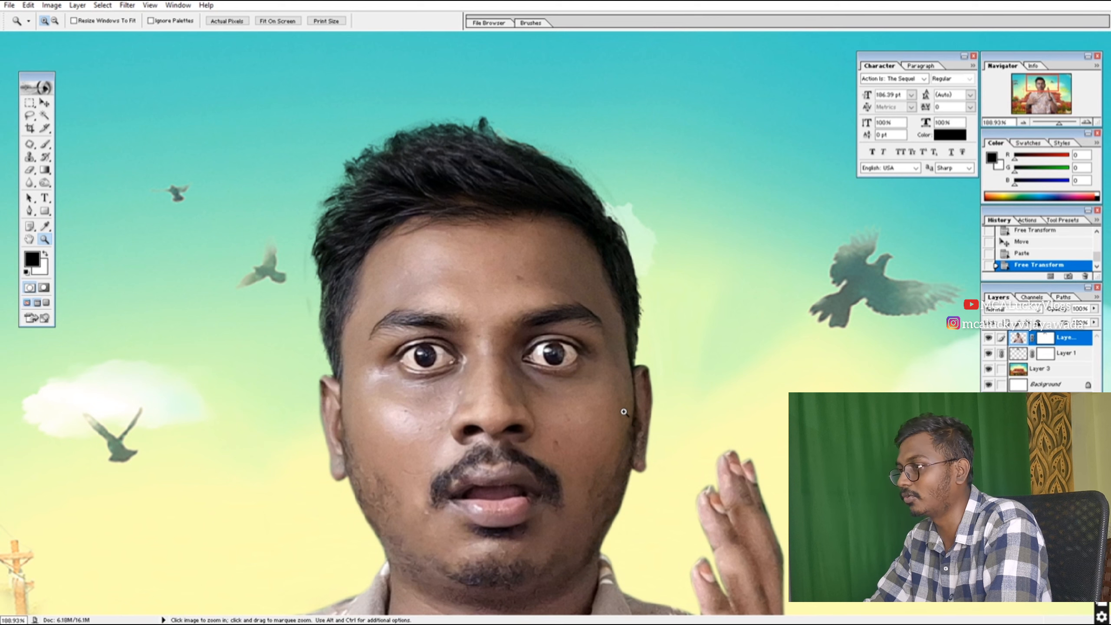
{"action": "left_click_drag", "start_coordinate": [476, 339], "coordinate": [488, 315]}
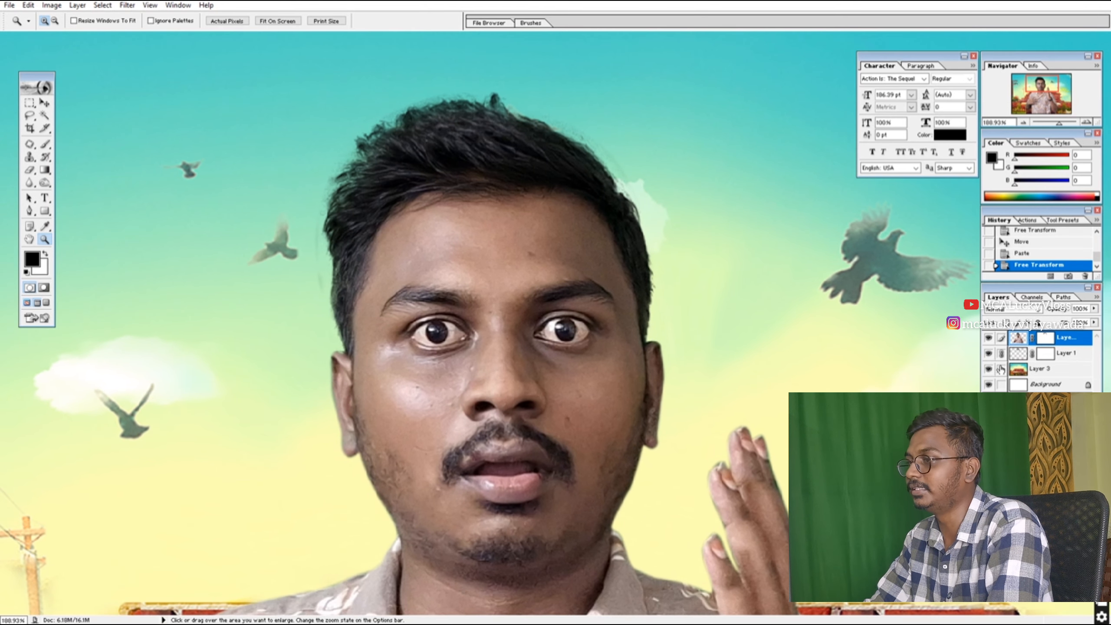
Step: Toggle Layer 2's visibility to check the cut-out again, and bring the whole composition into view
{"action": "left_click", "coordinate": [987, 337]}
{"action": "left_click", "coordinate": [987, 337]}
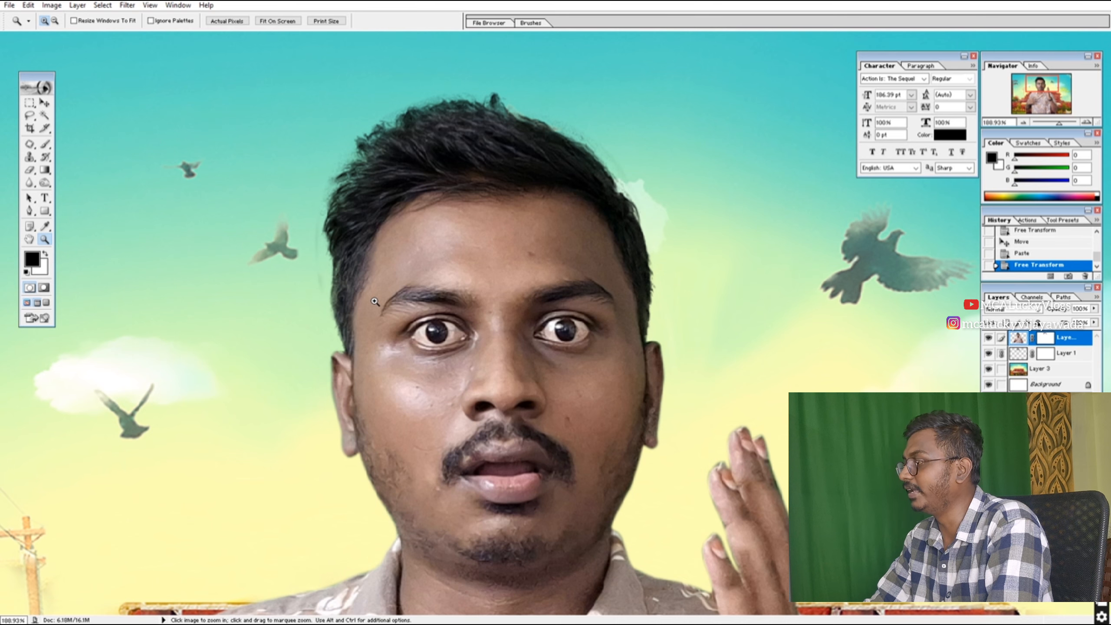
{"action": "right_click", "coordinate": [445, 293]}
{"action": "left_click", "coordinate": [463, 302]}
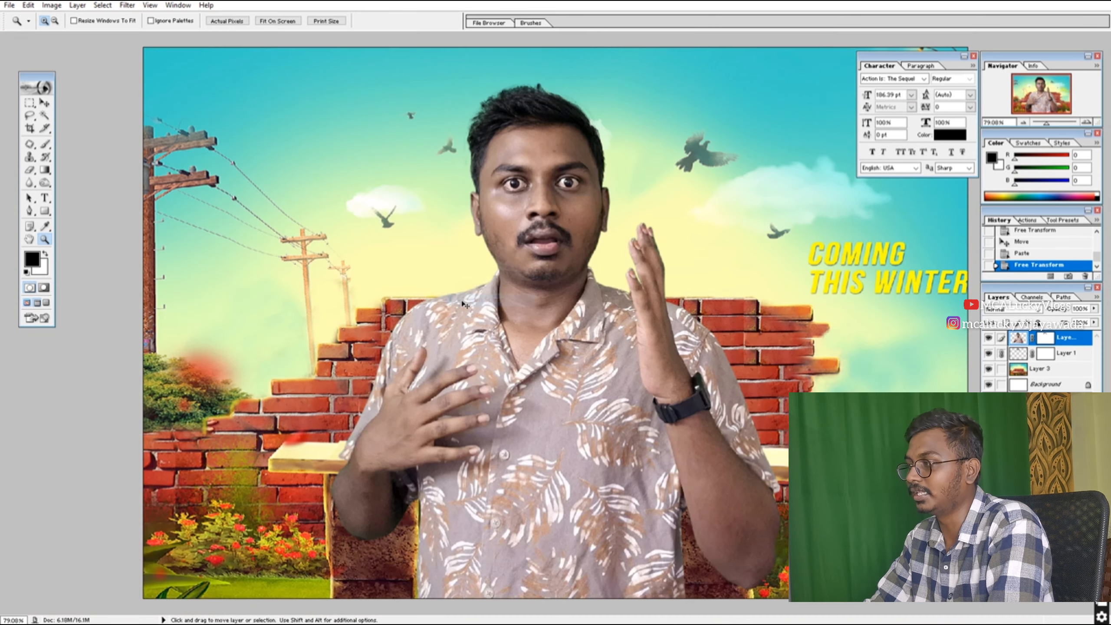
{"action": "key", "text": "ctrl+minus"}
{"action": "key", "text": "ctrl+minus"}
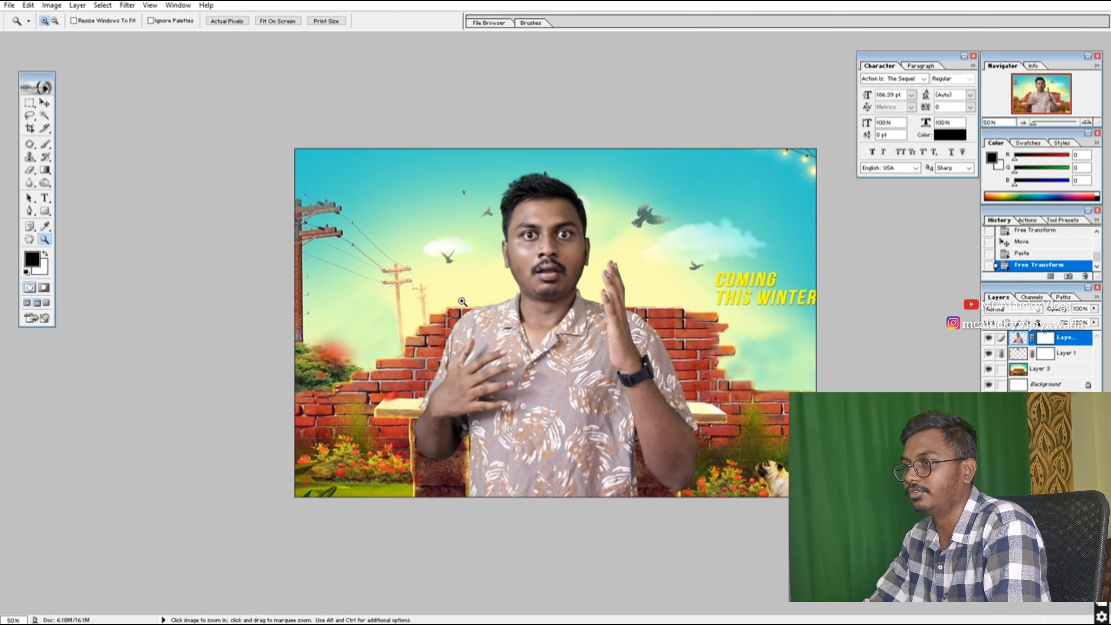
Step: Restore the standard screen mode, close the 6 x 4 composition without saving, and close the Maaragan thmnbail file
{"action": "key", "text": "v"}
{"action": "key", "text": "f"}
{"action": "key", "text": "f"}
{"action": "key", "text": "ctrl+plus"}
{"action": "key", "text": "ctrl+w"}
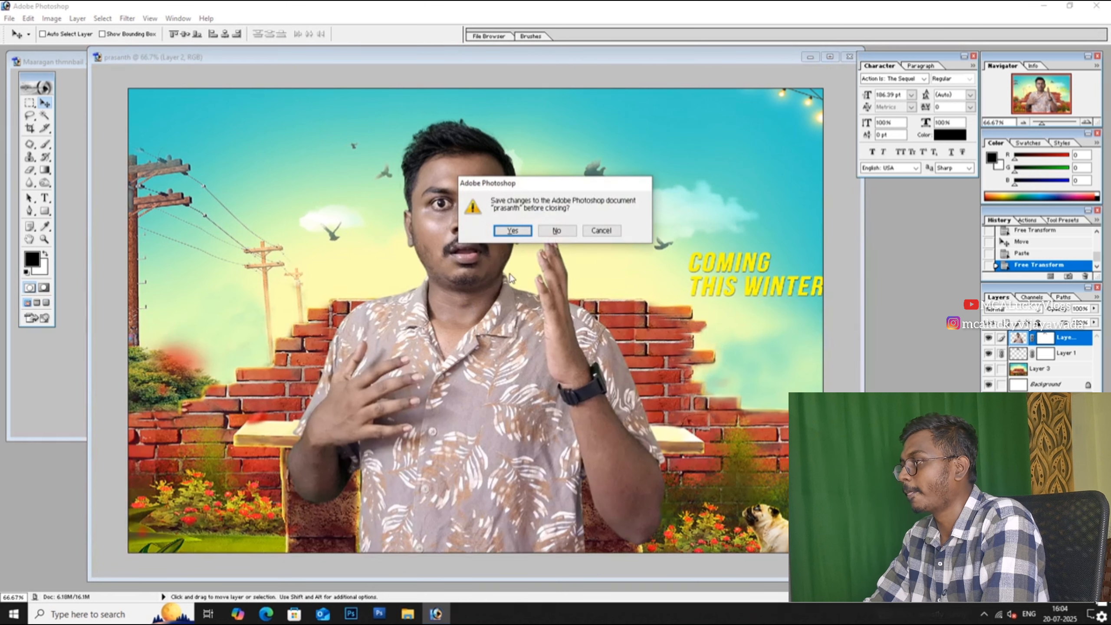
{"action": "left_click", "coordinate": [557, 231]}
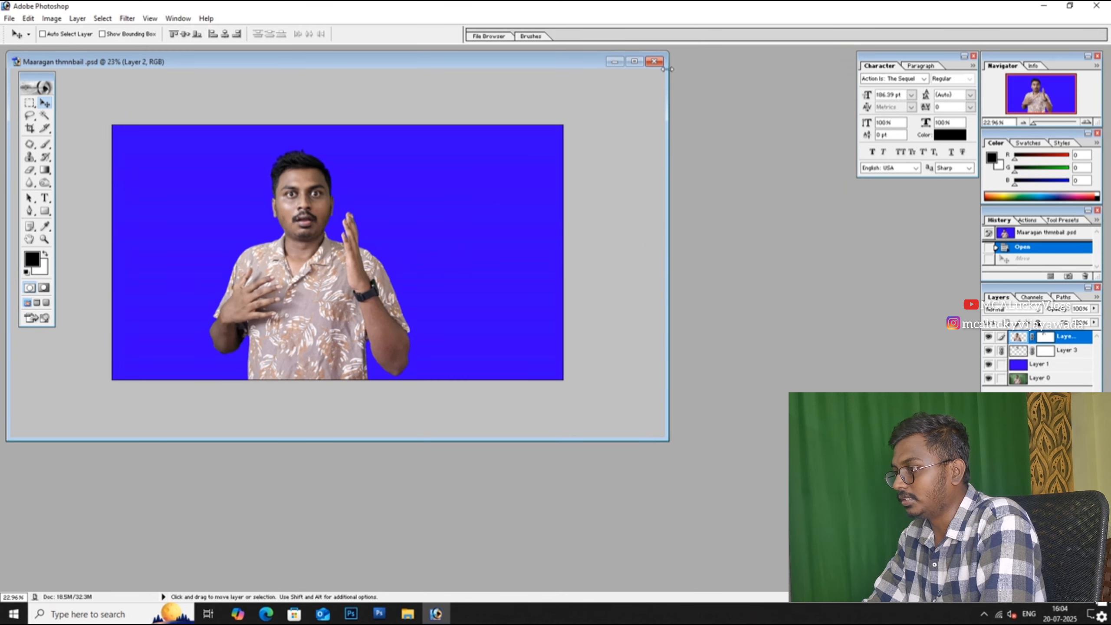
{"action": "left_click", "coordinate": [653, 61]}
{"action": "key", "text": "Return"}
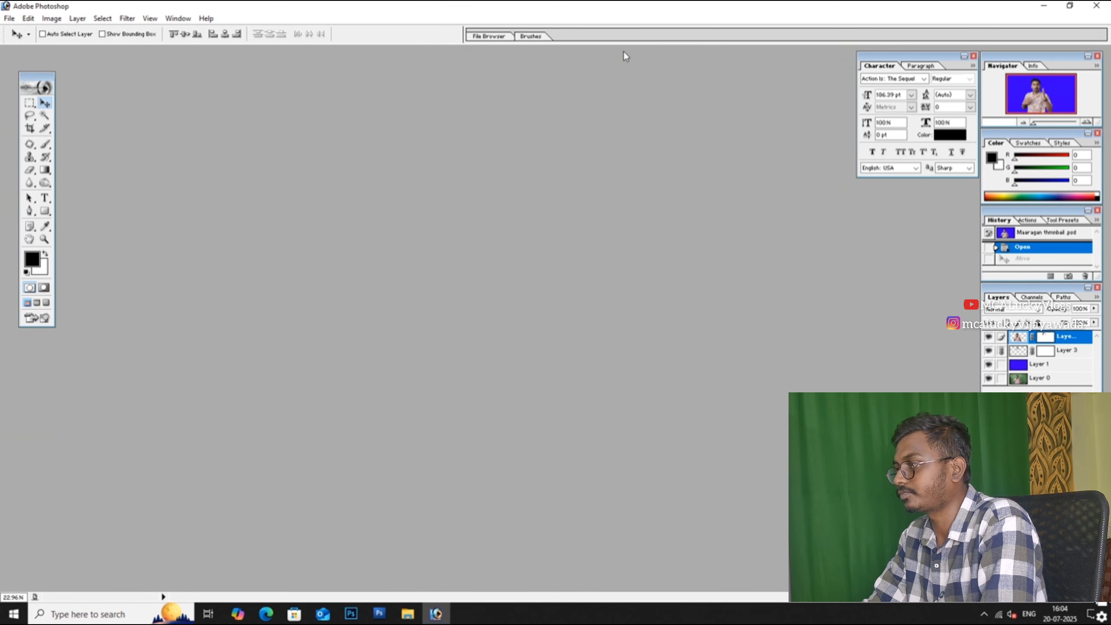
Step: Create a new 6 x 4 inch RGB document at 300 pixels/inch with white contents, and shift its window clear of the toolbox
{"action": "key", "text": "ctrl+n"}
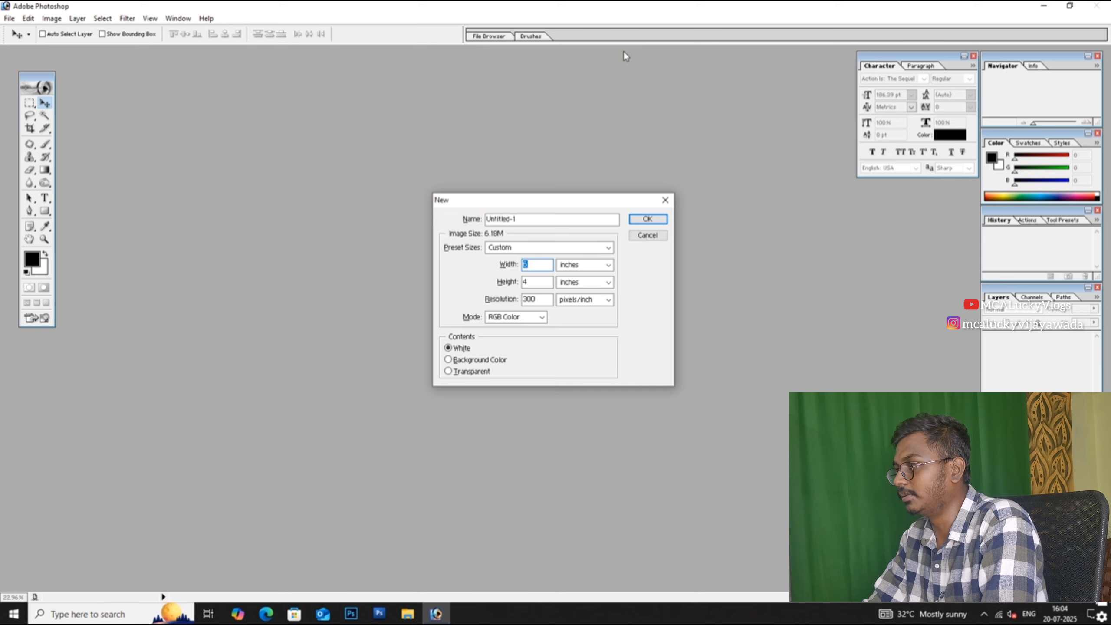
{"action": "key", "text": "Return"}
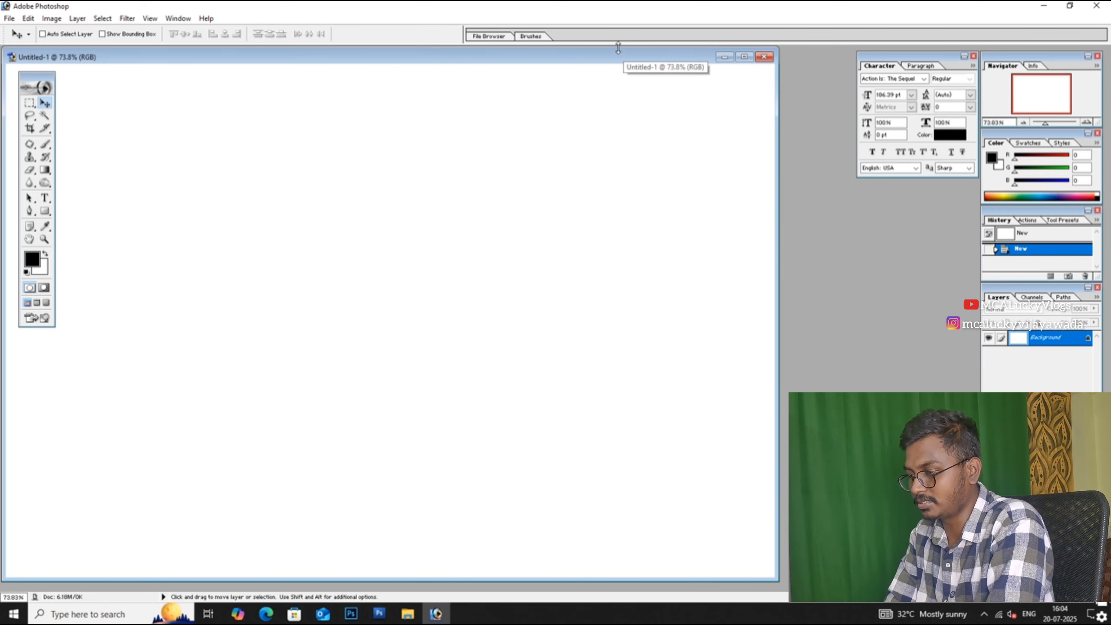
{"action": "left_click_drag", "start_coordinate": [620, 55], "coordinate": [752, 53]}
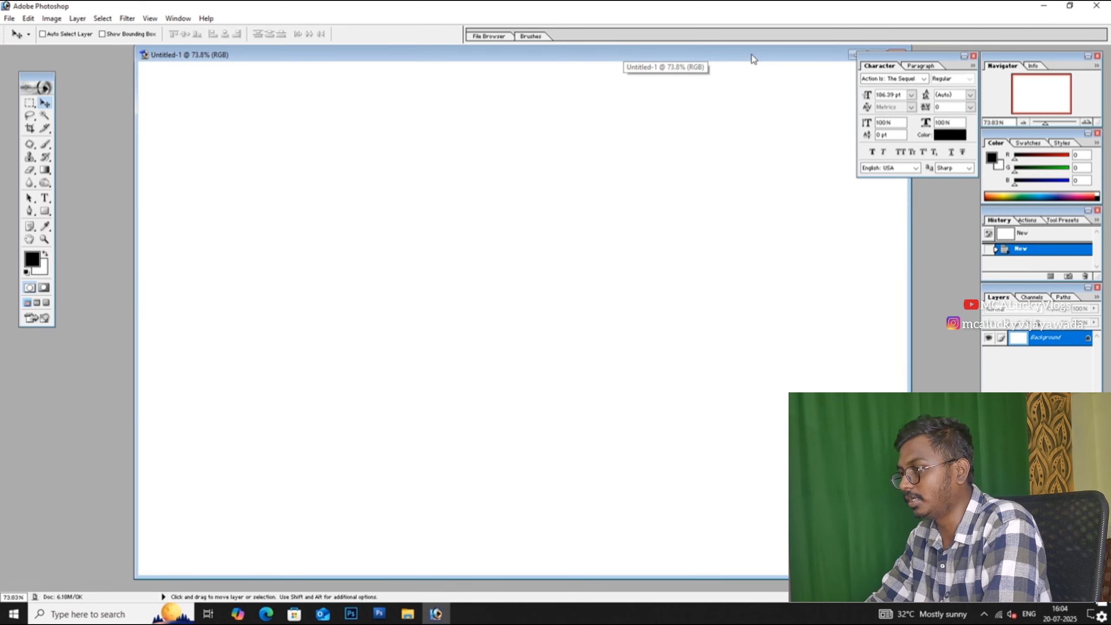
Step: Open the YLP_8299 photo from the ok folder on the D: drive
{"action": "double_click", "coordinate": [928, 298]}
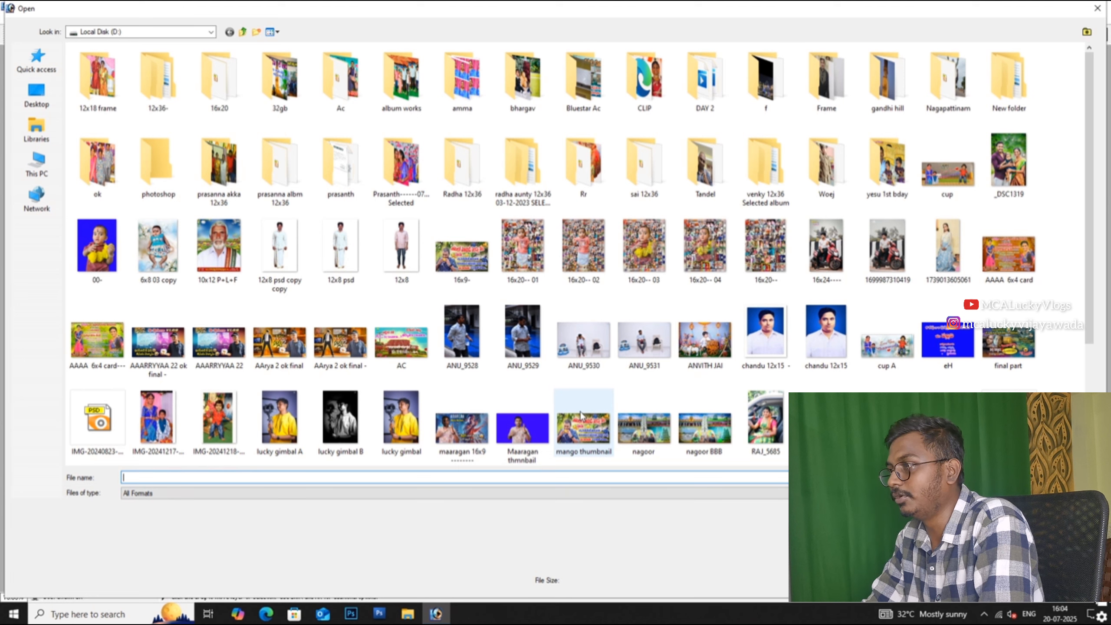
{"action": "scroll", "coordinate": [755, 408], "scroll_direction": "down", "scroll_amount": 3}
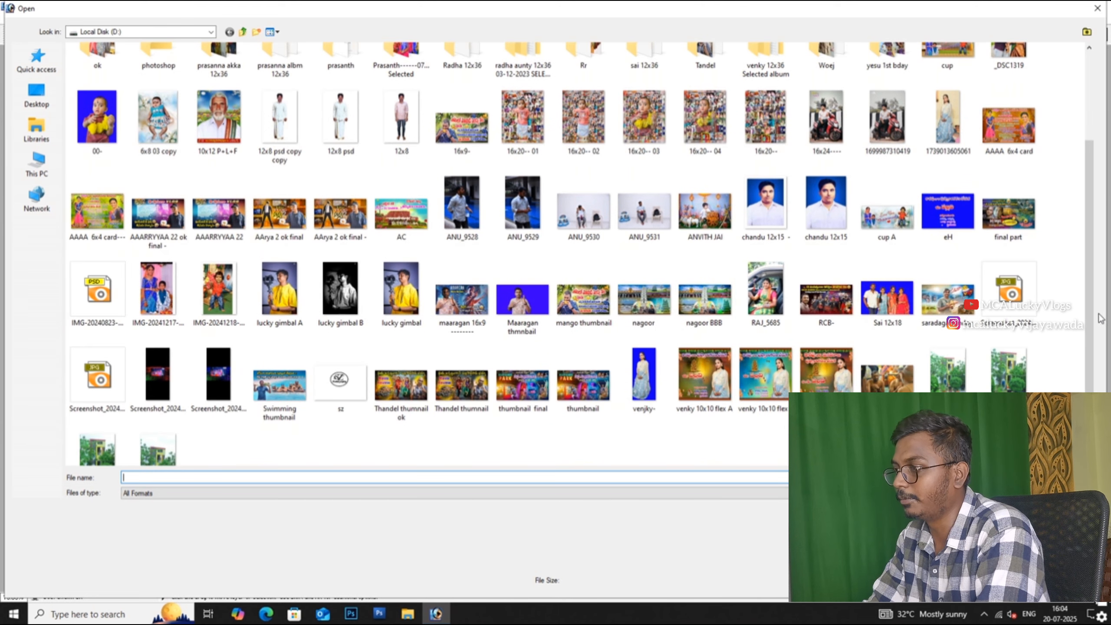
{"action": "scroll", "coordinate": [656, 307], "scroll_direction": "up", "scroll_amount": 3}
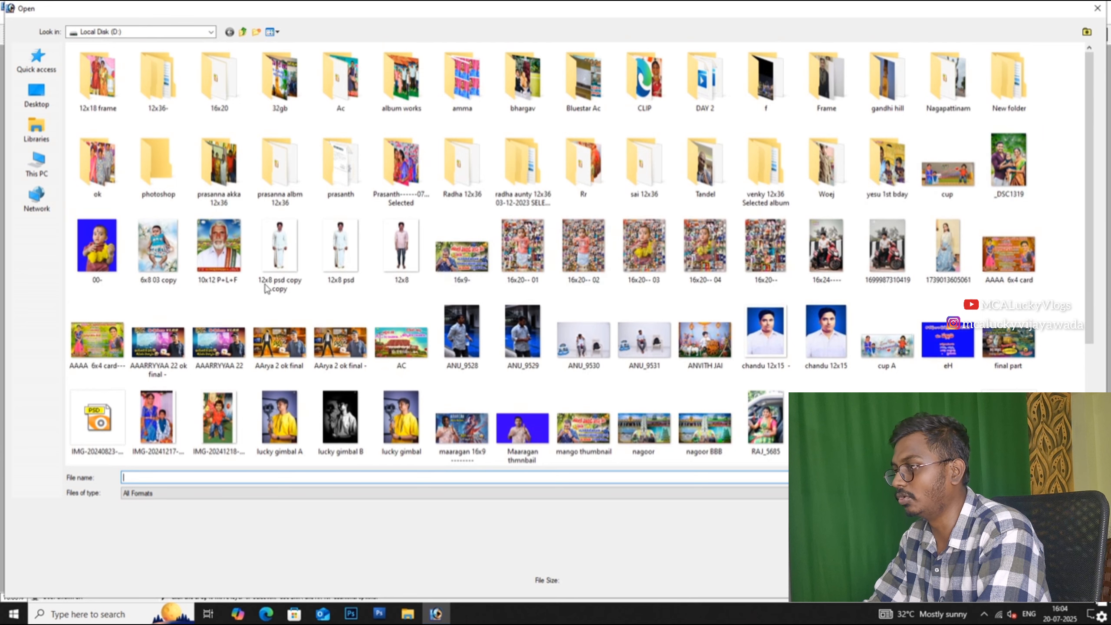
{"action": "left_click", "coordinate": [393, 258]}
{"action": "double_click", "coordinate": [97, 164]}
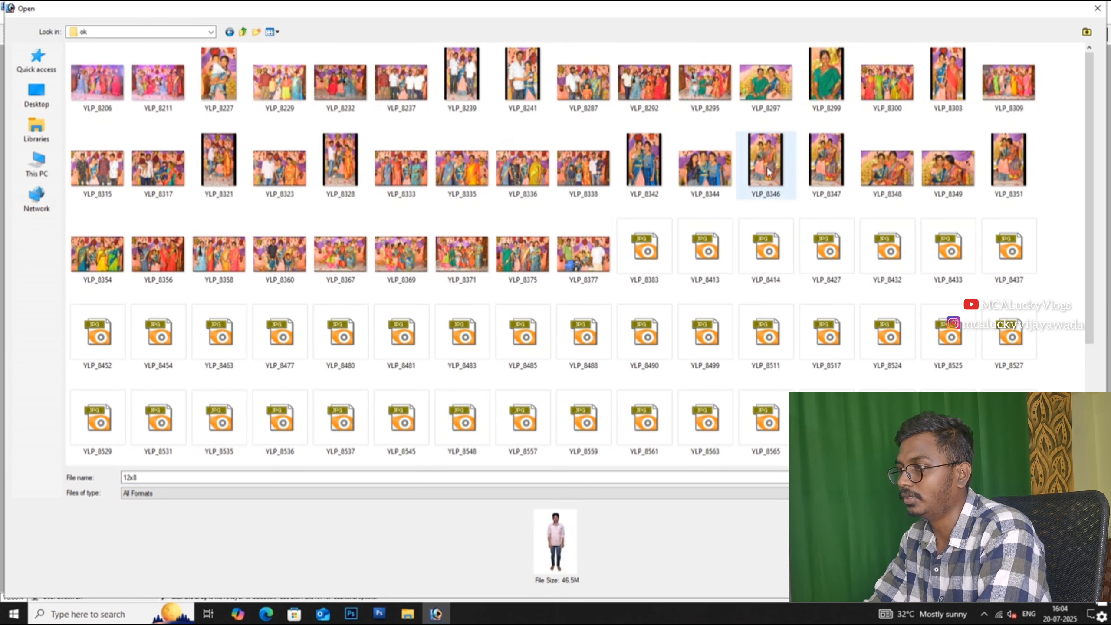
{"action": "left_click", "coordinate": [822, 88]}
{"action": "key", "text": "Return"}
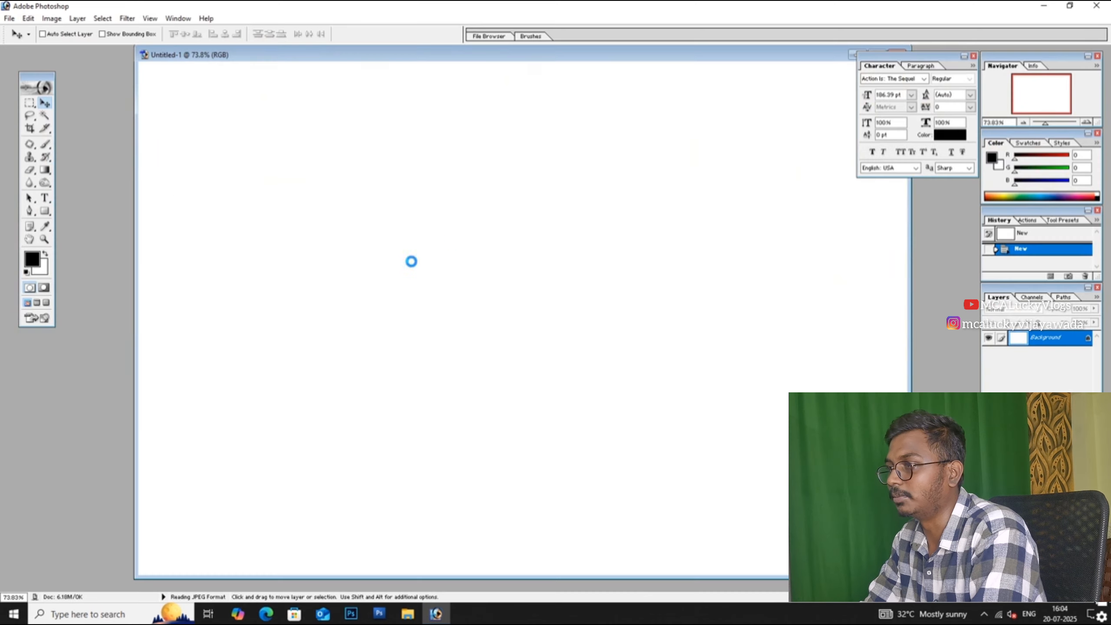
{"action": "key", "text": "alt+i"}
{"action": "key", "text": "e"}
{"action": "key", "text": "9"}
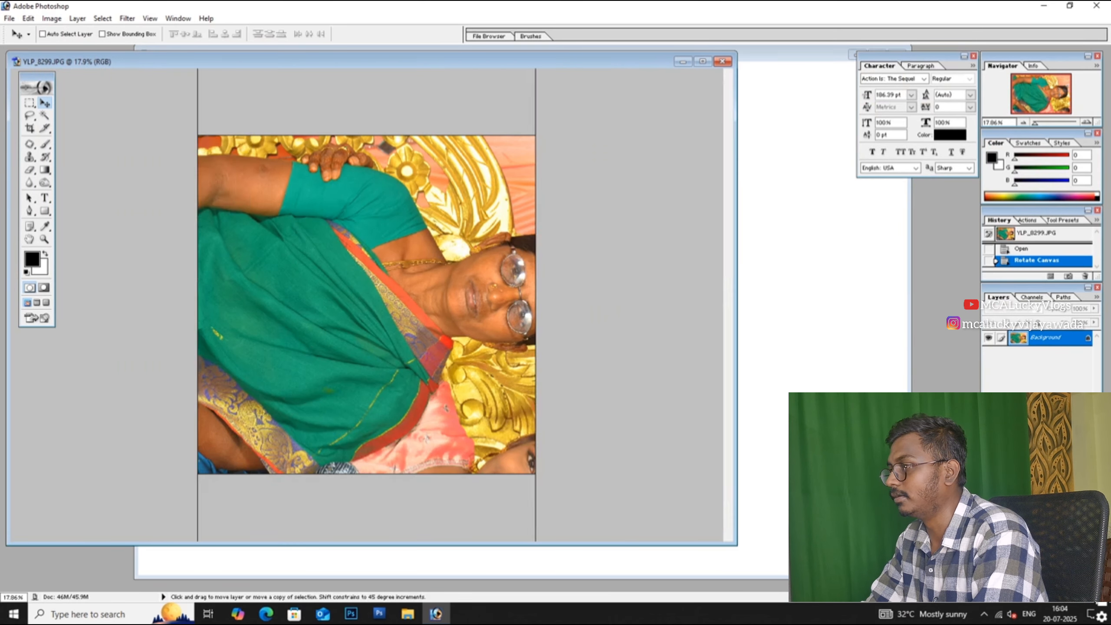
{"action": "key", "text": "ctrl+z"}
Step: Rotate the YLP_8299 canvas 90° counterclockwise so the portrait stands upright
{"action": "key", "text": "alt+i"}
{"action": "key", "text": "e"}
{"action": "key", "text": "0"}
Step: Select the woman's head and torso with the Rectangular Marquee, shift the selection so it frames her, and copy it
{"action": "key", "text": "ctrl+minus"}
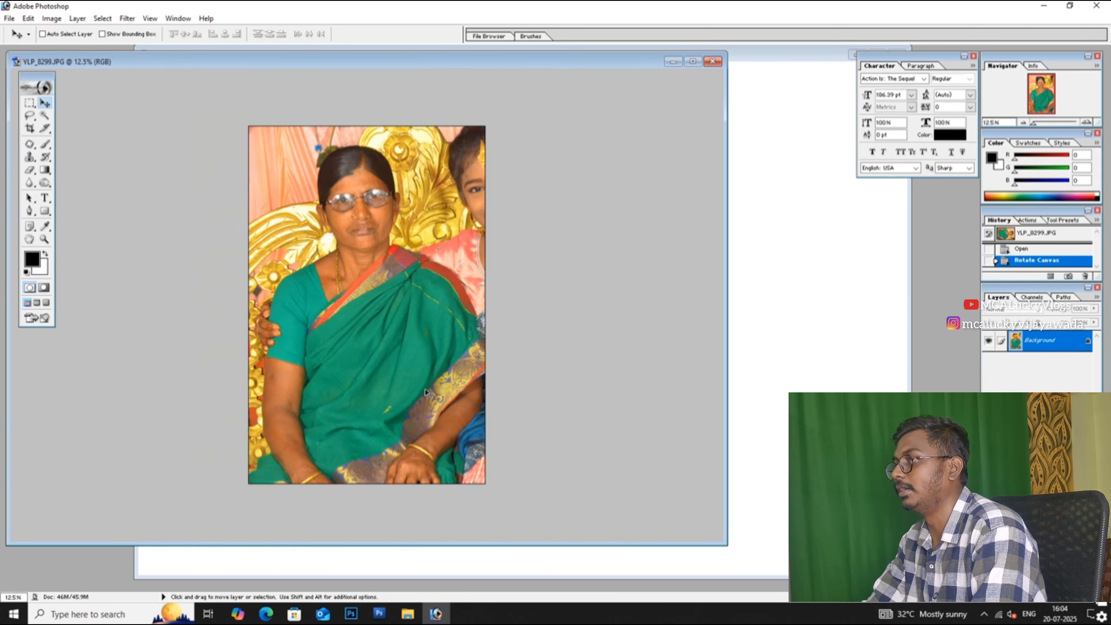
{"action": "key", "text": "ctrl+minus"}
{"action": "key", "text": "m"}
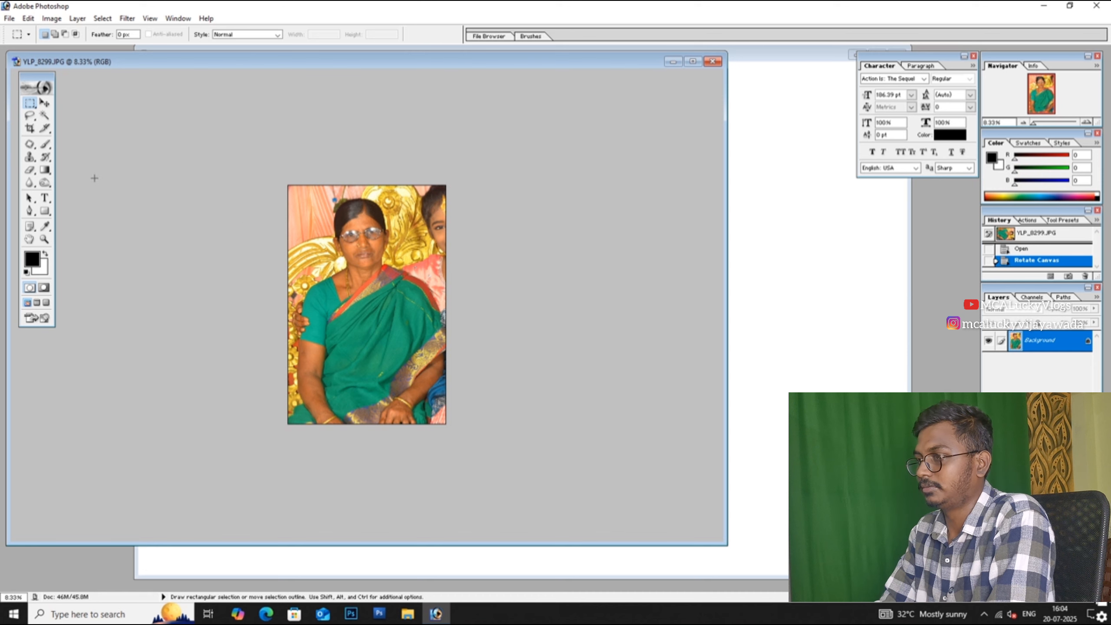
{"action": "left_click_drag", "start_coordinate": [425, 348], "coordinate": [427, 358]}
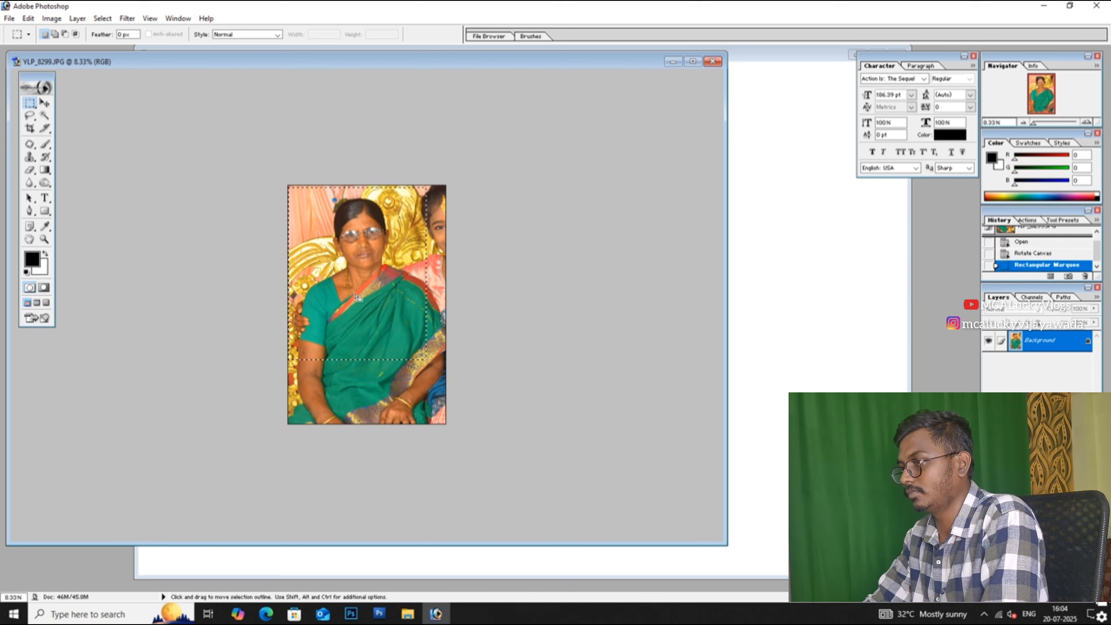
{"action": "left_click_drag", "start_coordinate": [358, 292], "coordinate": [366, 299]}
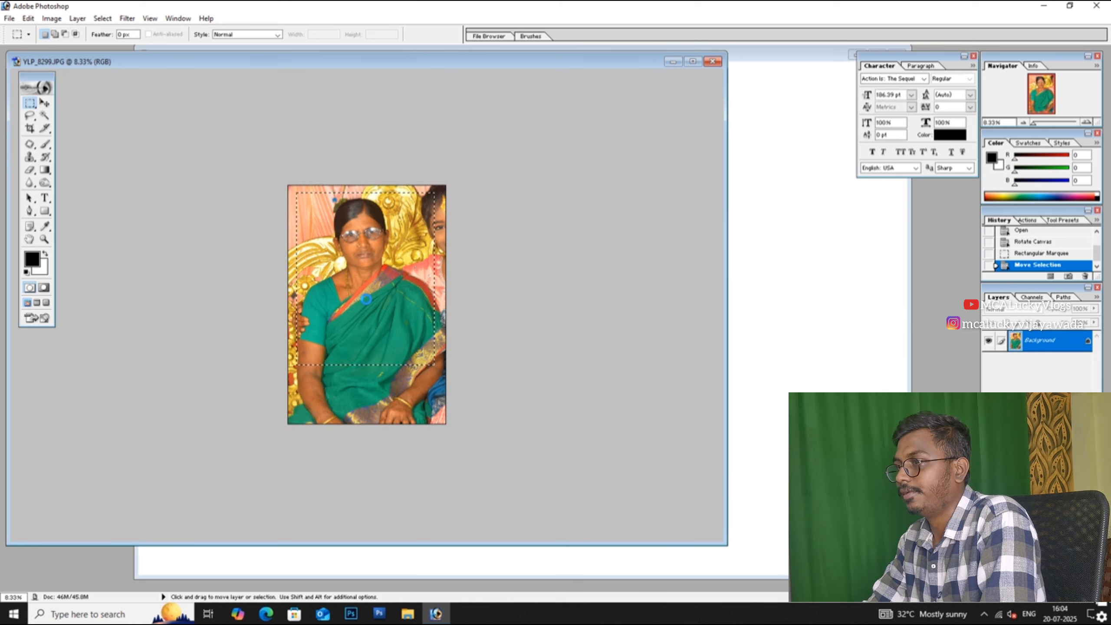
Step: Close the YLP_8299 photo without saving and paste the copied portrait into the blank 6 x 4 document
{"action": "key", "text": "ctrl+w"}
{"action": "left_click", "coordinate": [549, 230]}
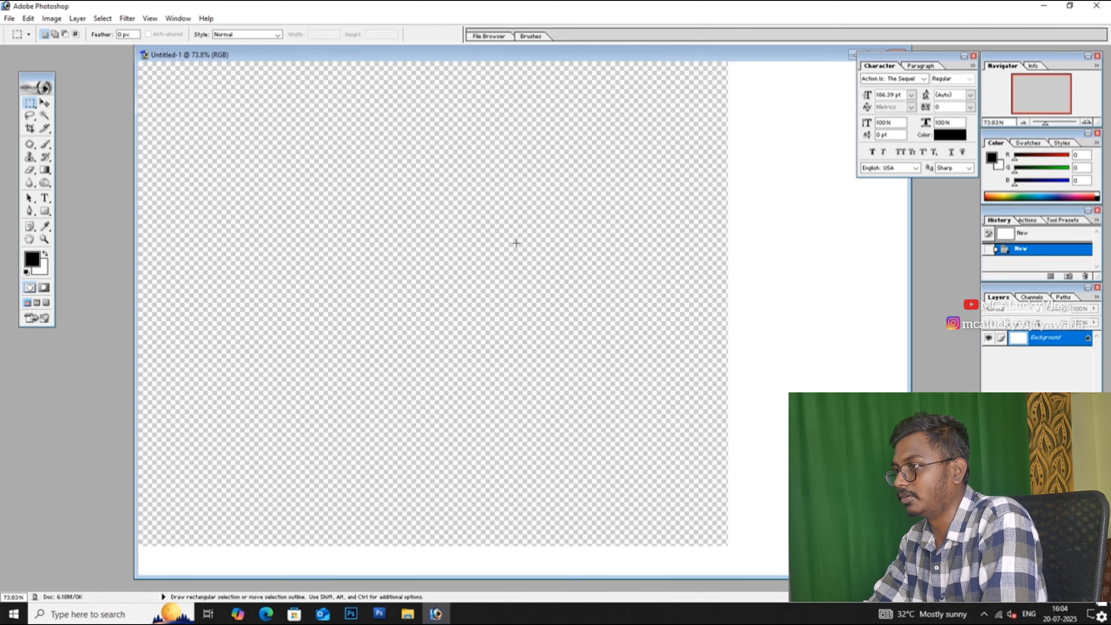
{"action": "key", "text": "ctrl+v"}
Step: Scale the pasted portrait proportionally to about 13.9% and place it in the page's upper-left corner
{"action": "key", "text": "ctrl+t"}
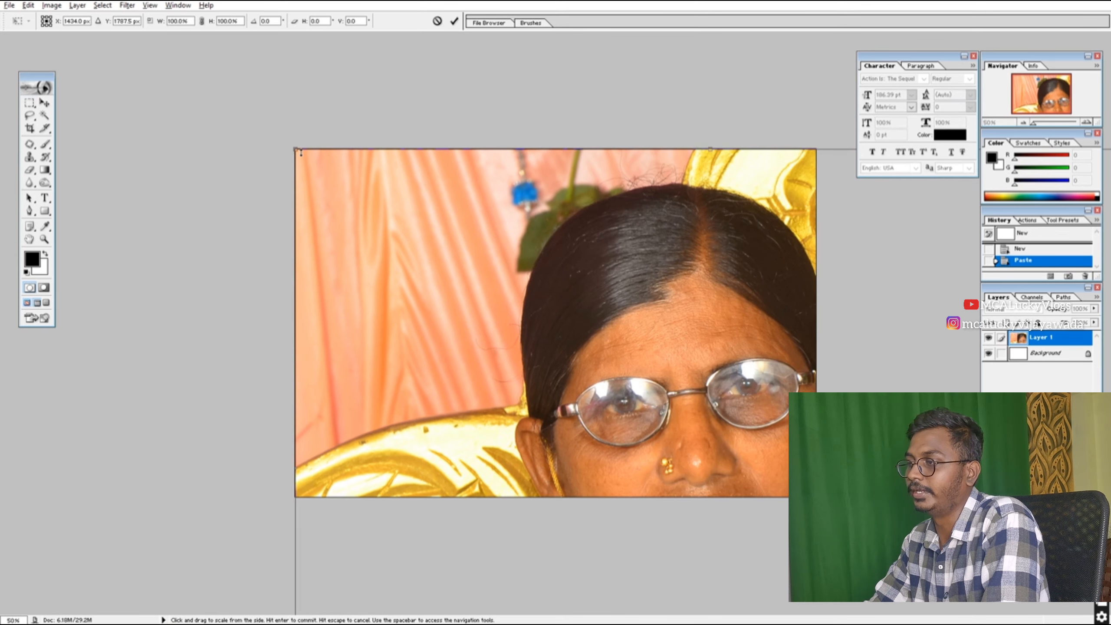
{"action": "left_click_drag", "start_coordinate": [296, 150], "coordinate": [404, 179]}
{"action": "left_click_drag", "start_coordinate": [543, 146], "coordinate": [486, 195]}
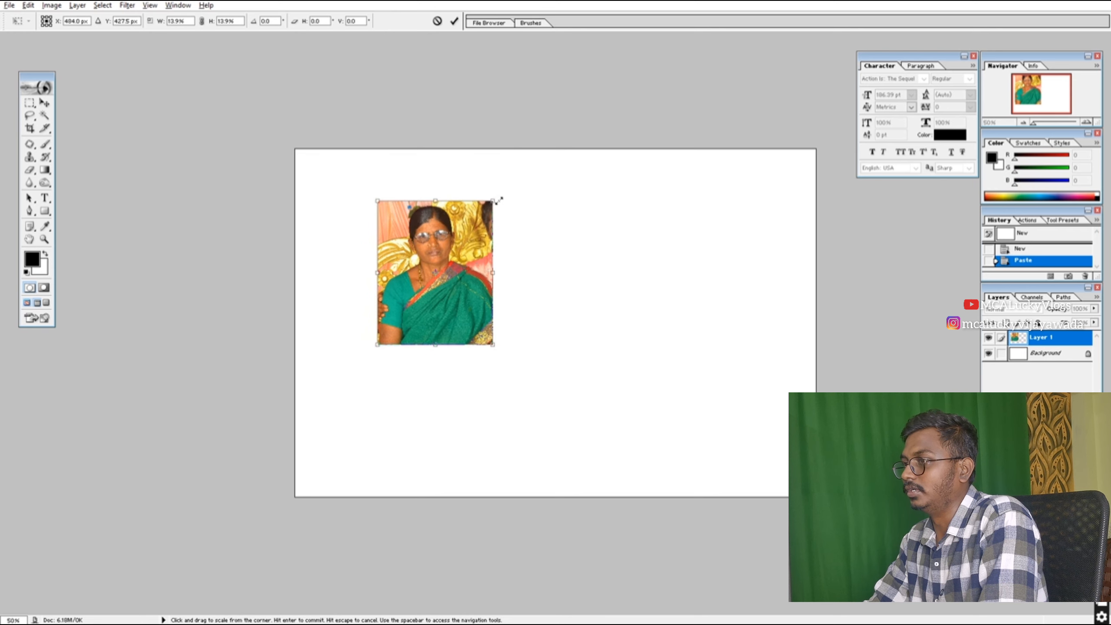
{"action": "key", "text": "Return"}
{"action": "left_click_drag", "start_coordinate": [432, 256], "coordinate": [373, 227]}
Step: Duplicate the portrait across the page to form an evenly spaced row of four, and merge their linked layers into one
{"action": "left_click_drag", "start_coordinate": [388, 292], "coordinate": [508, 288], "text": "alt"}
{"action": "left_click_drag", "start_coordinate": [463, 346], "coordinate": [598, 382], "text": "alt"}
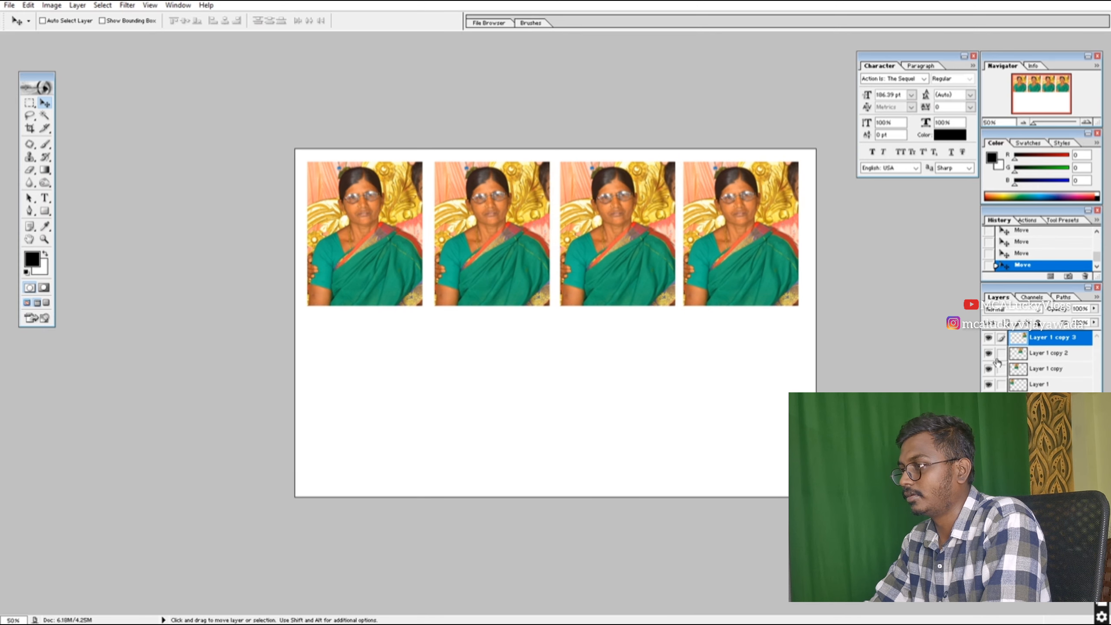
{"action": "left_click", "coordinate": [1000, 385]}
{"action": "key", "text": "ctrl+e"}
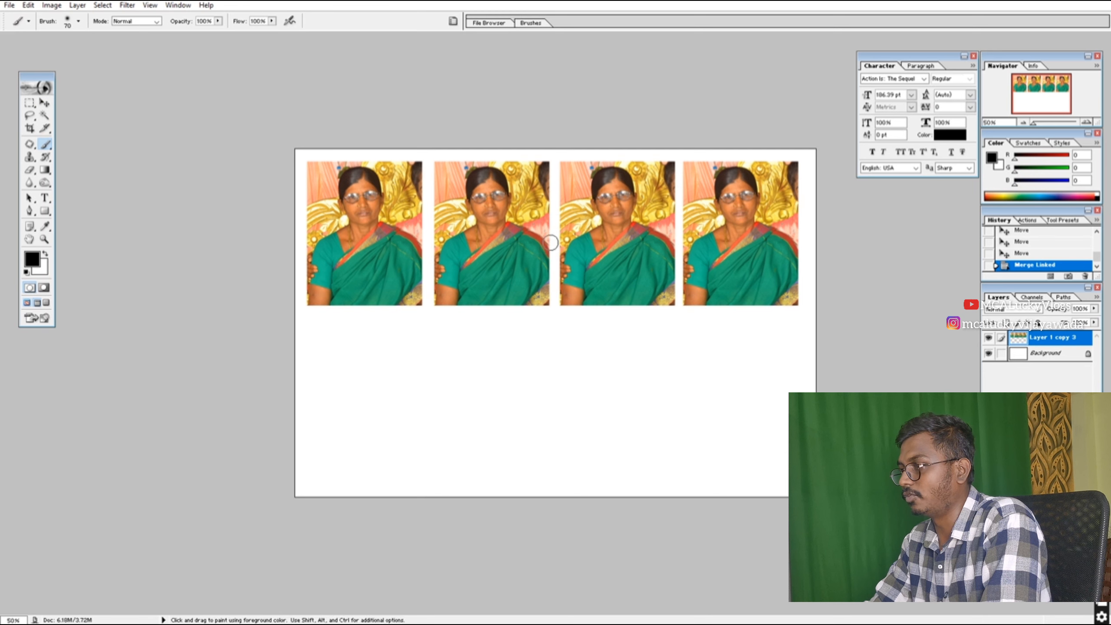
Step: Duplicate the row of portraits directly below itself, link both rows, and scale them together to 103.4%, nudged to fit the page
{"action": "left_click_drag", "start_coordinate": [503, 245], "coordinate": [503, 401], "text": "alt+shift"}
{"action": "key", "text": "ctrl+t"}
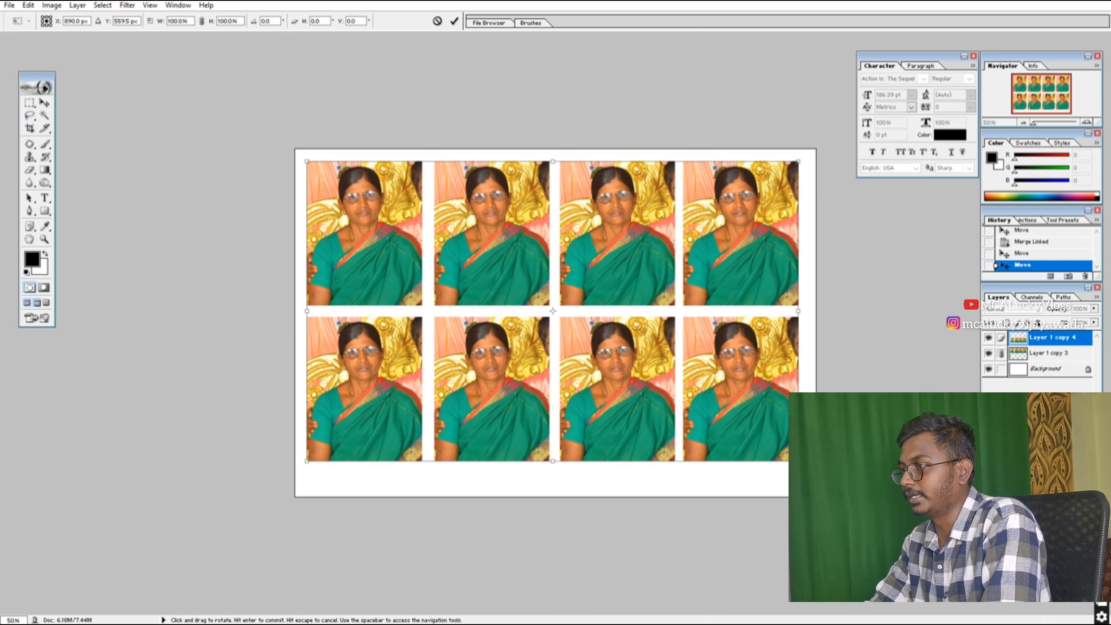
{"action": "key", "text": "Right"}
{"action": "key", "text": "Right"}
{"action": "key", "text": "Right"}
{"action": "key", "text": "Right"}
{"action": "key", "text": "Right"}
{"action": "key", "text": "Right"}
{"action": "key", "text": "Right"}
{"action": "key", "text": "Right"}
{"action": "key", "text": "Right"}
{"action": "key", "text": "Up"}
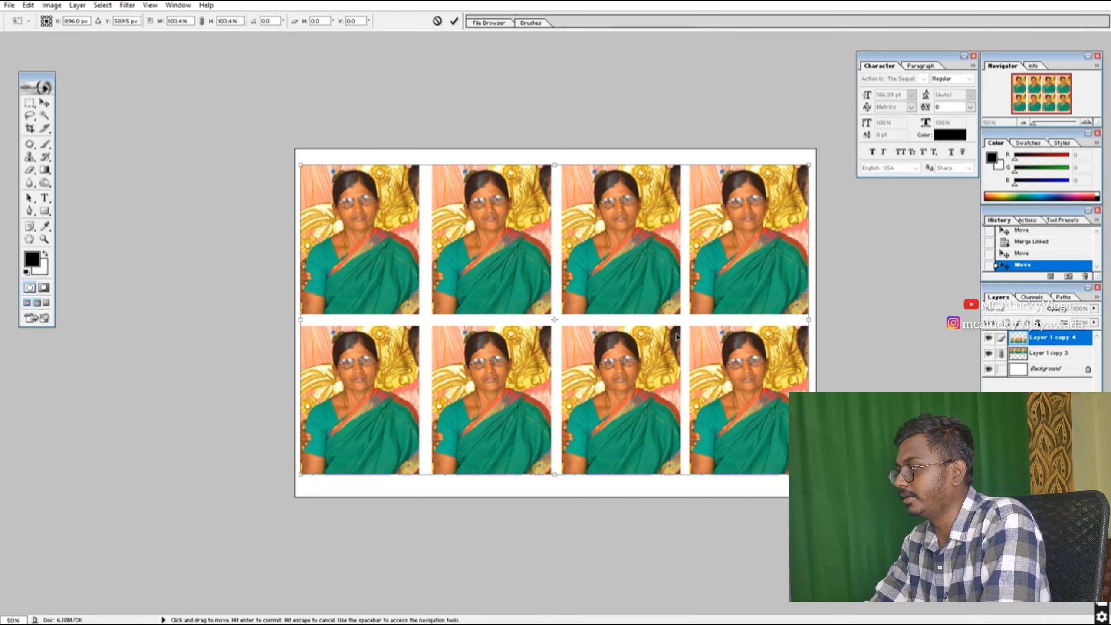
{"action": "key", "text": "Right"}
{"action": "key", "text": "Down"}
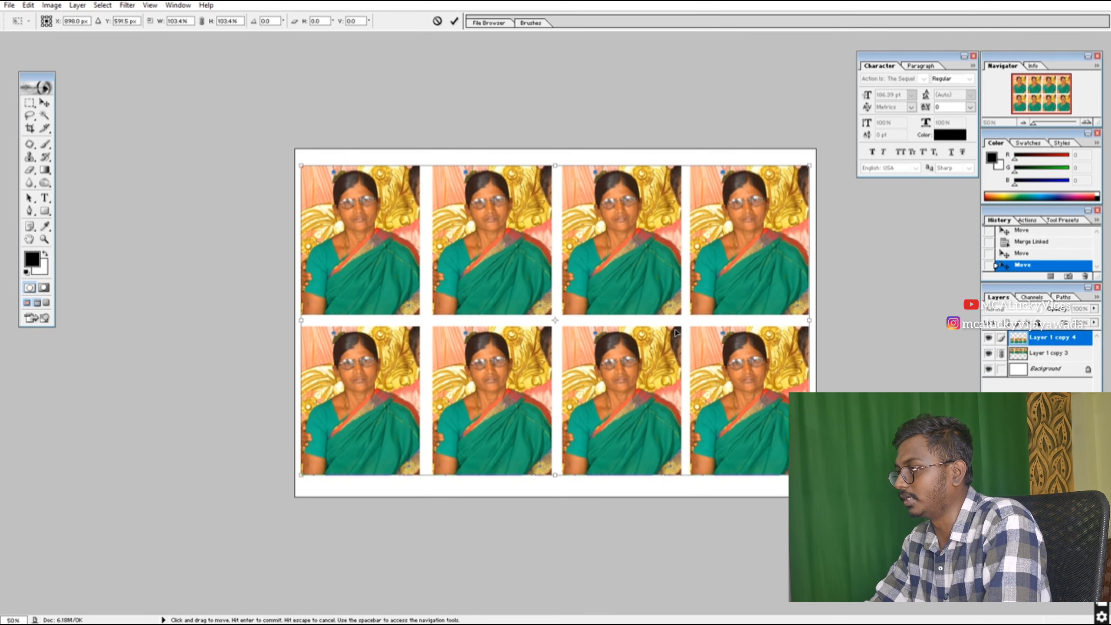
{"action": "key", "text": "Right"}
{"action": "key", "text": "Left"}
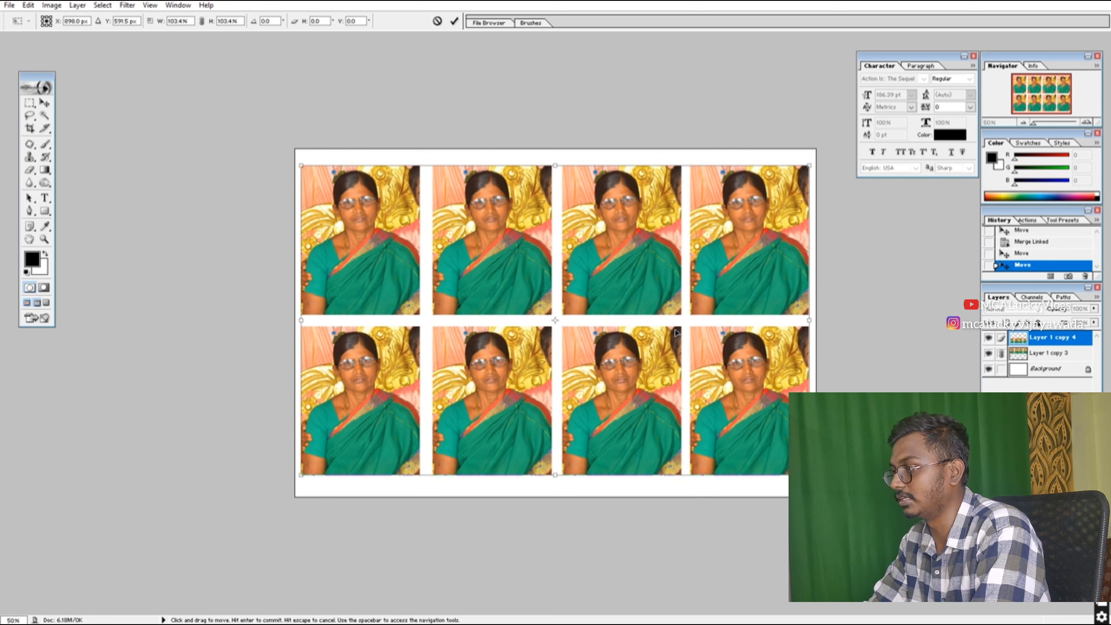
{"action": "key", "text": "Return"}
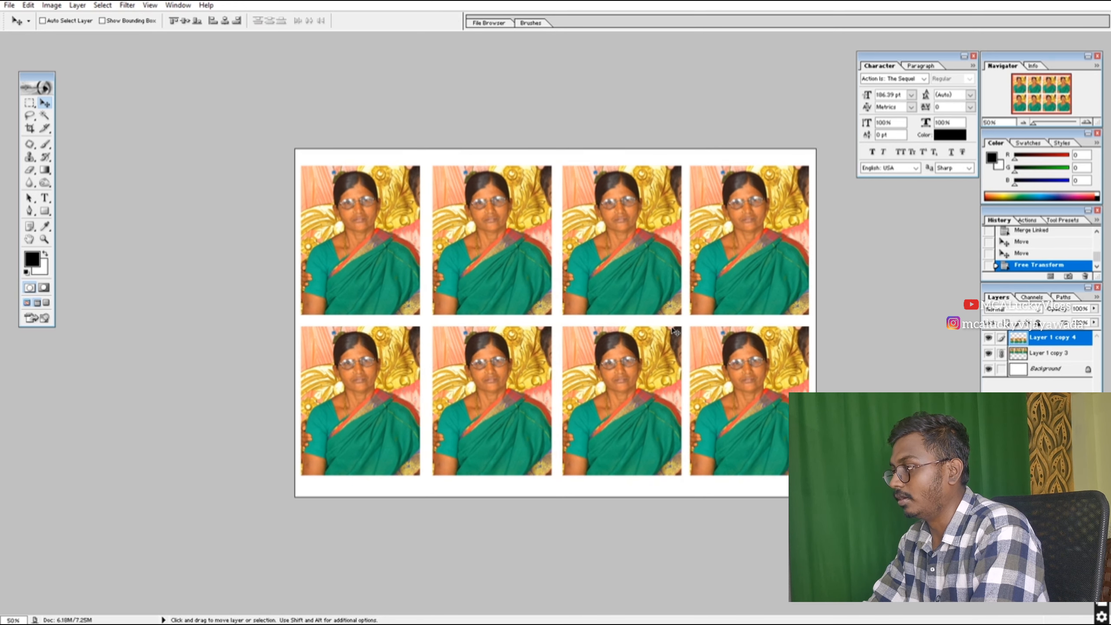
Step: Close the eight-portrait document without saving it
{"action": "key", "text": "ctrl+w"}
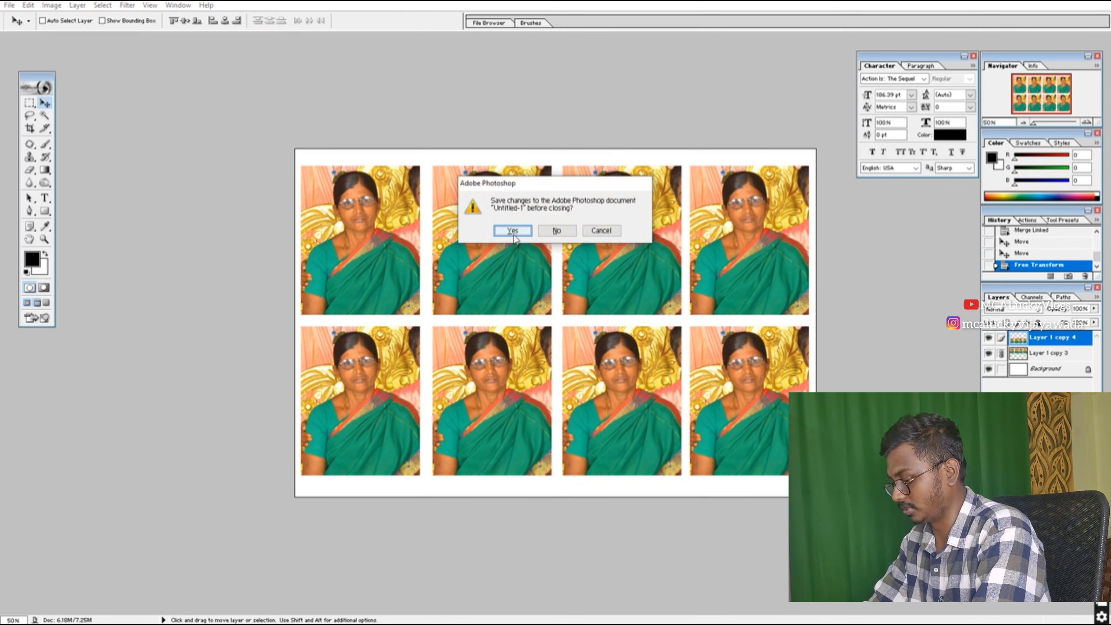
{"action": "left_click", "coordinate": [514, 237]}
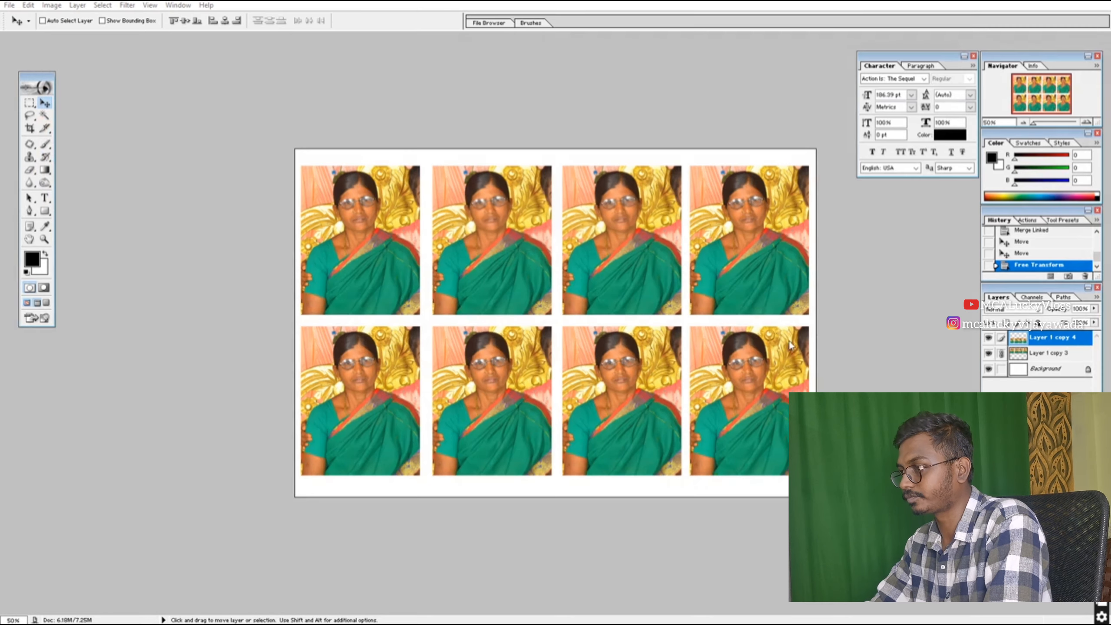
{"action": "key", "text": "ctrl+w"}
{"action": "left_click", "coordinate": [558, 231]}
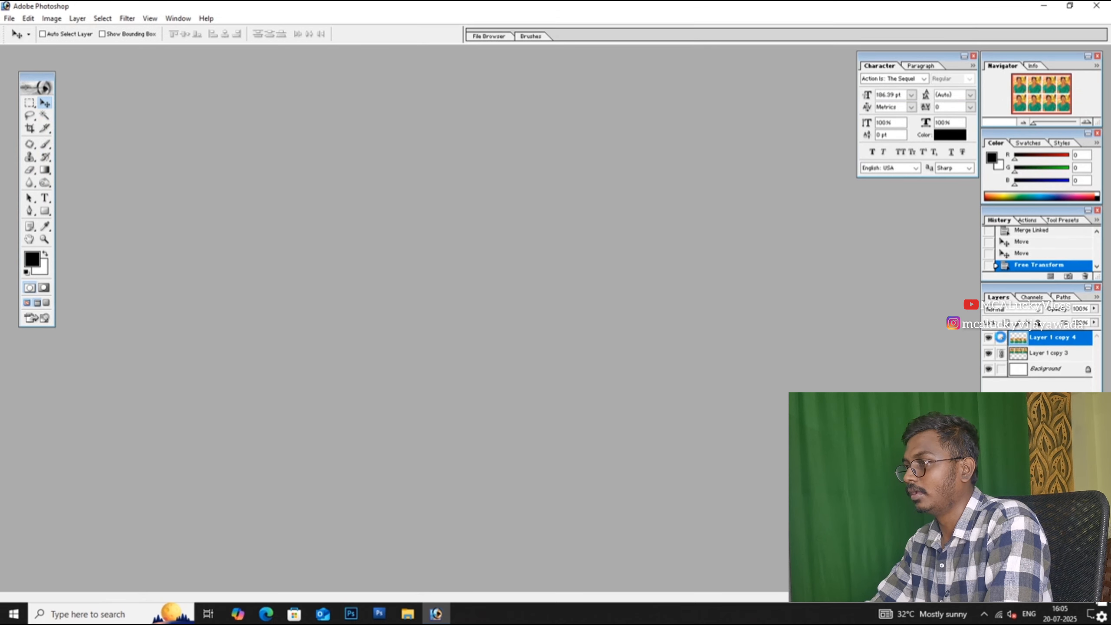
{"action": "double_click", "coordinate": [696, 242]}
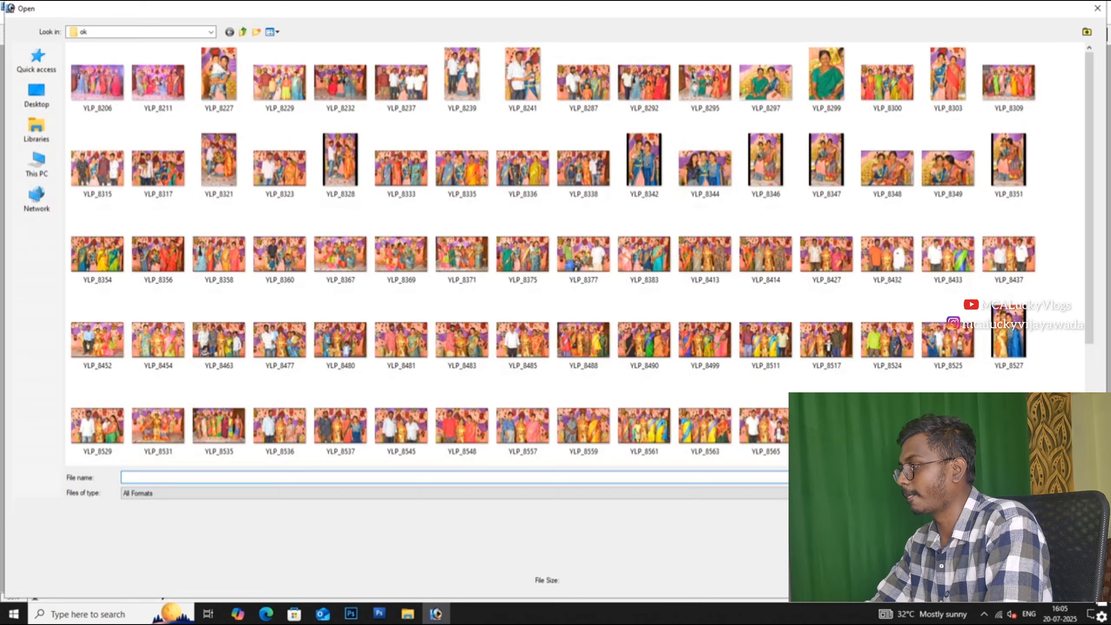
{"action": "key", "text": "Escape"}
Step: Minimize Photoshop, move the Anu Script Manager shortcut to a free spot on the desktop, and launch it
{"action": "left_click", "coordinate": [1044, 6]}
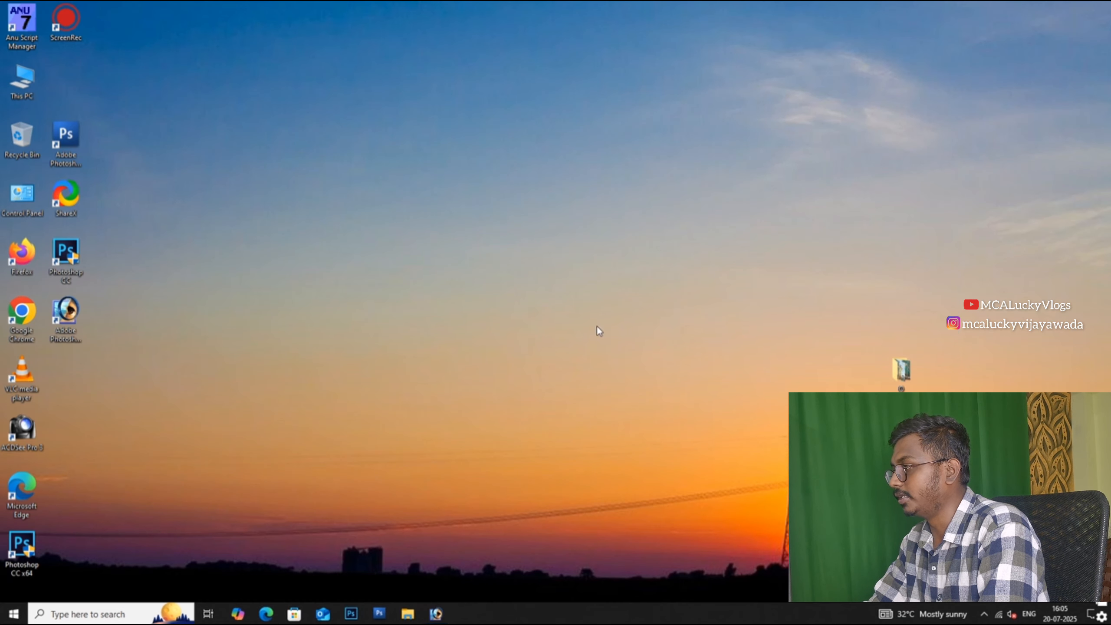
{"action": "left_click_drag", "start_coordinate": [27, 31], "coordinate": [127, 90]}
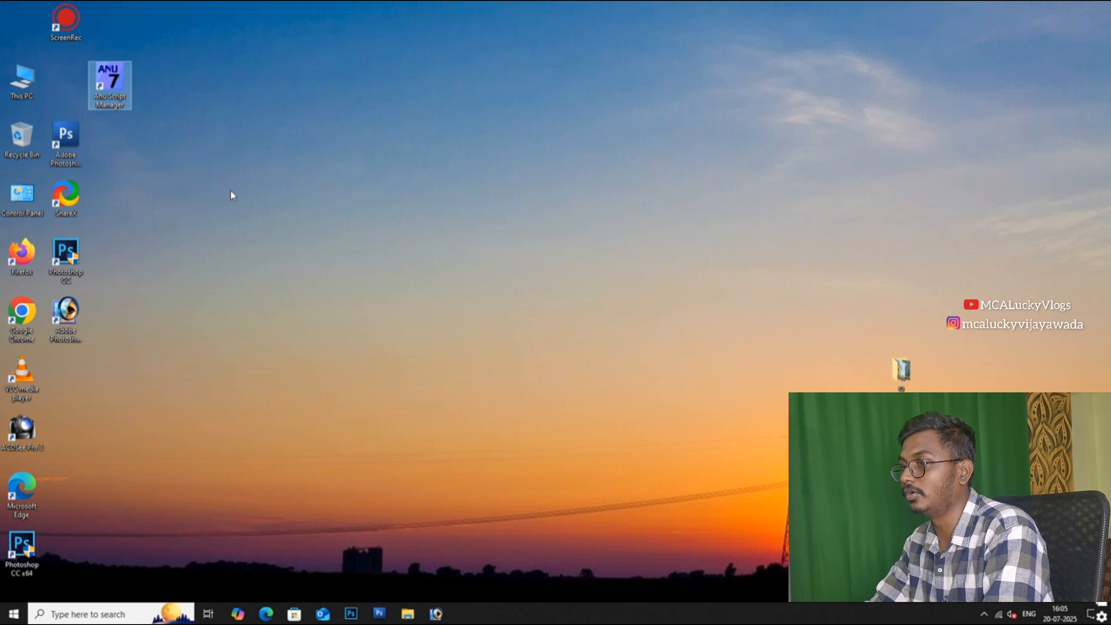
{"action": "key", "text": "Return"}
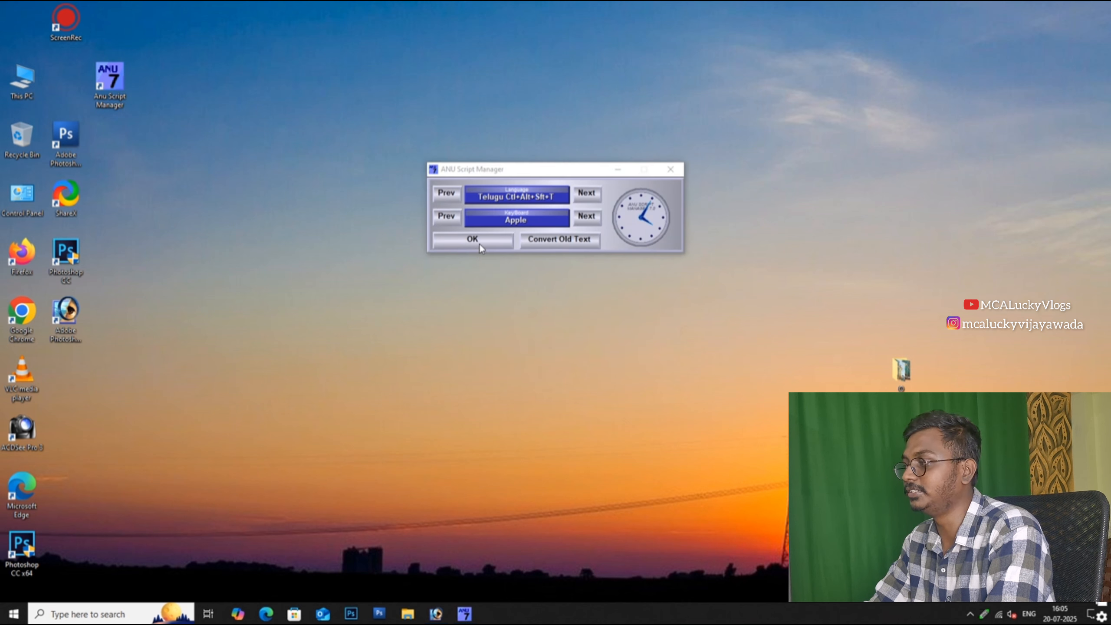
Step: Cycle through the Telugu keyboard layouts in ANU Script Manager, choose Apple, and confirm the settings
{"action": "left_click", "coordinate": [587, 216]}
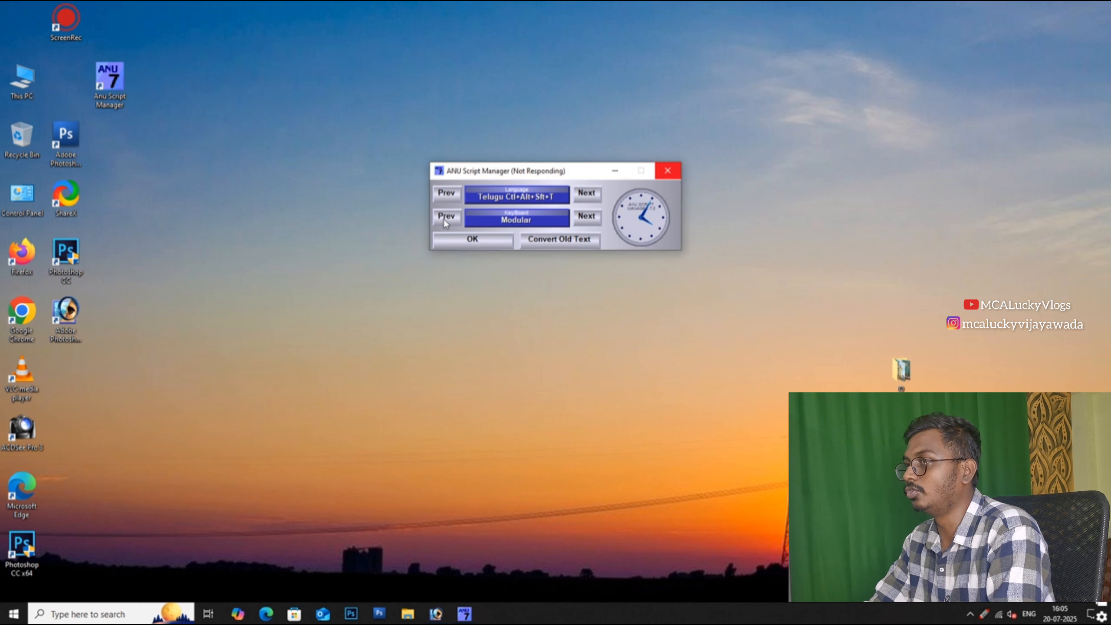
{"action": "left_click", "coordinate": [445, 218]}
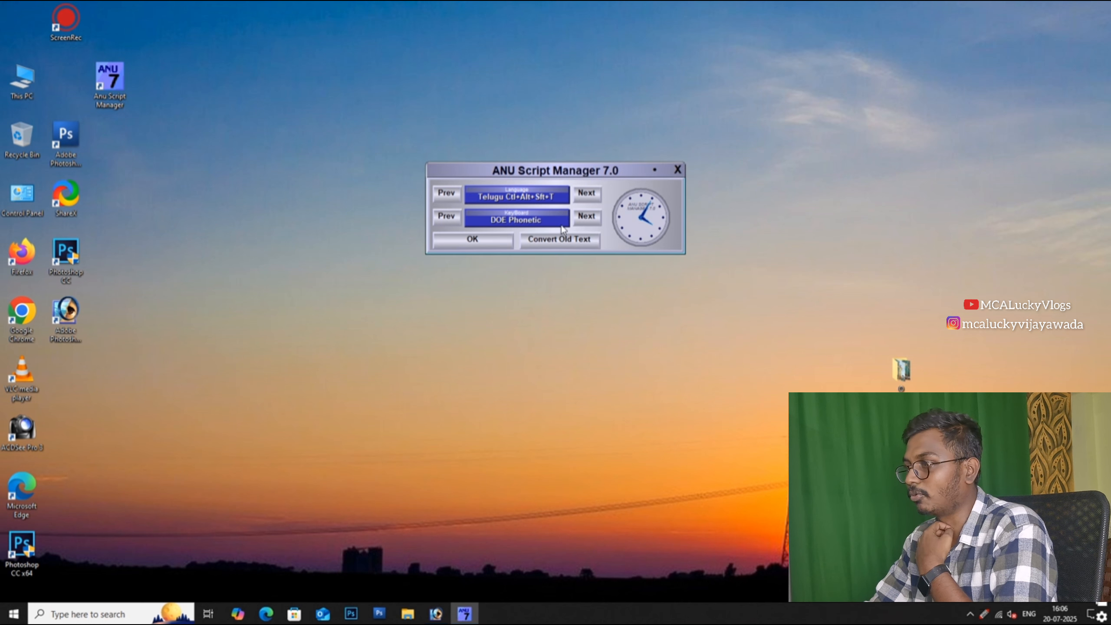
{"action": "left_click", "coordinate": [463, 241]}
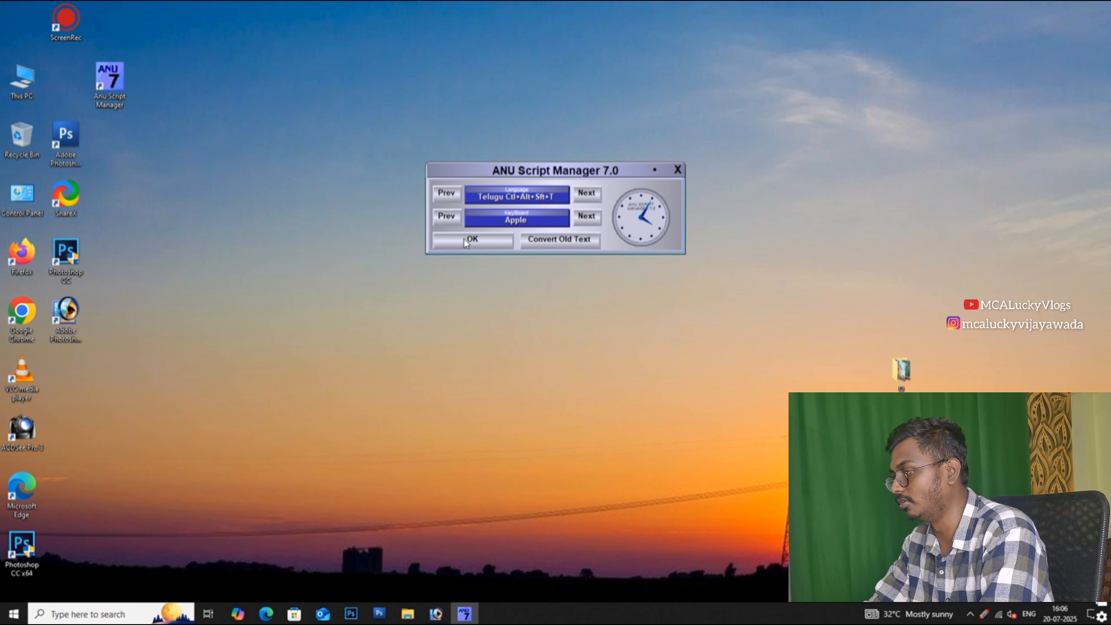
{"action": "left_click", "coordinate": [465, 243]}
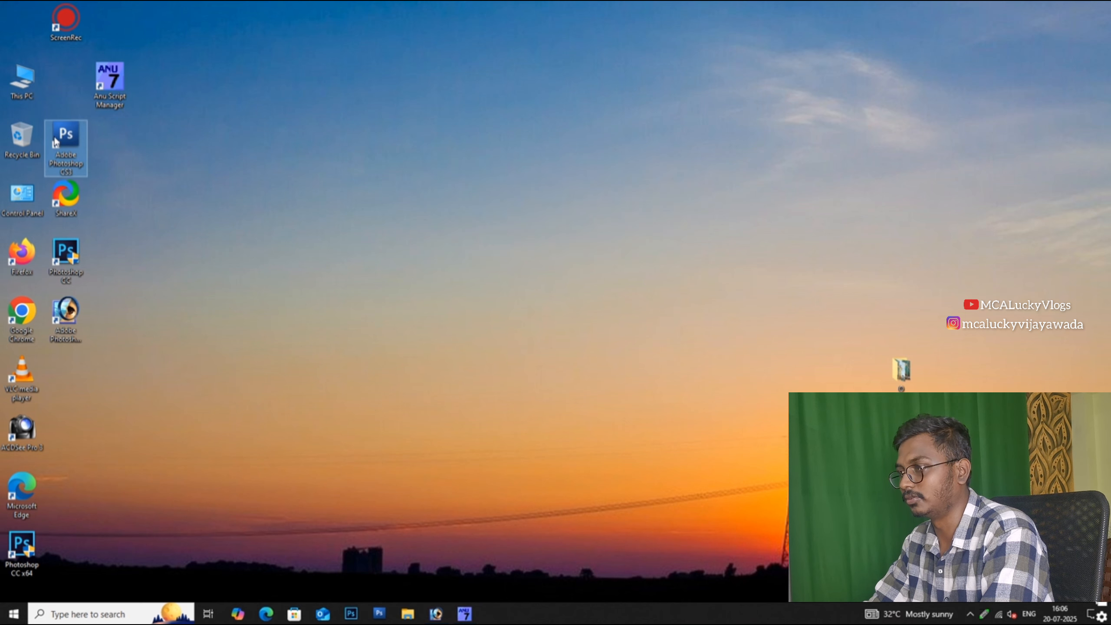
Step: Launch Adobe Photoshop 7.0 from the desktop and open the IMG-20241218-WA0069.jpg photo from the D: drive
{"action": "double_click", "coordinate": [57, 315]}
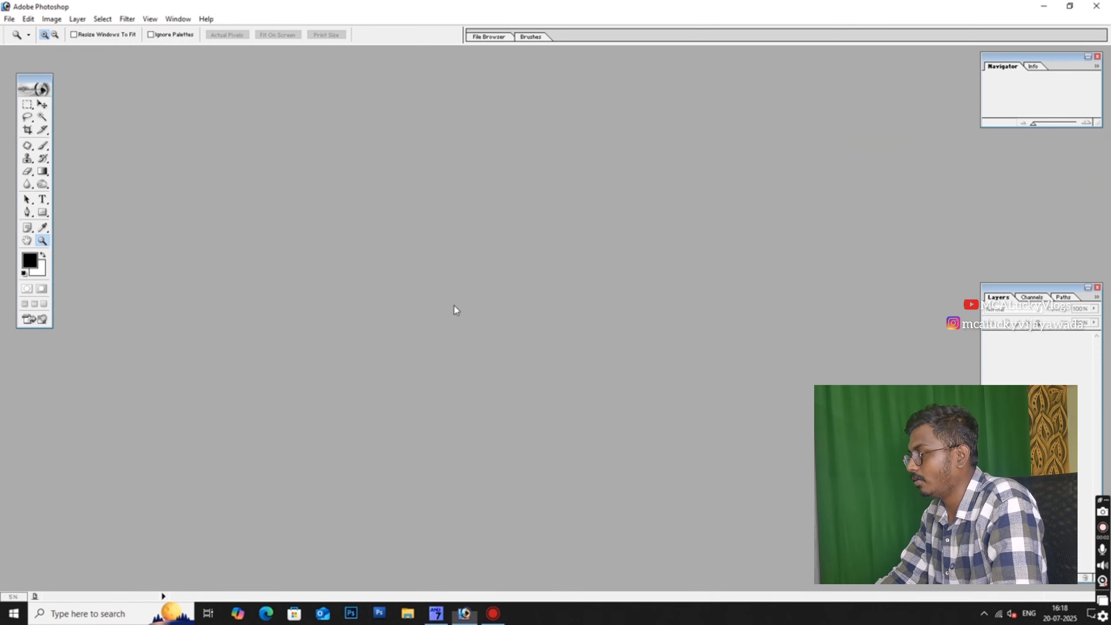
{"action": "key", "text": "ctrl+o"}
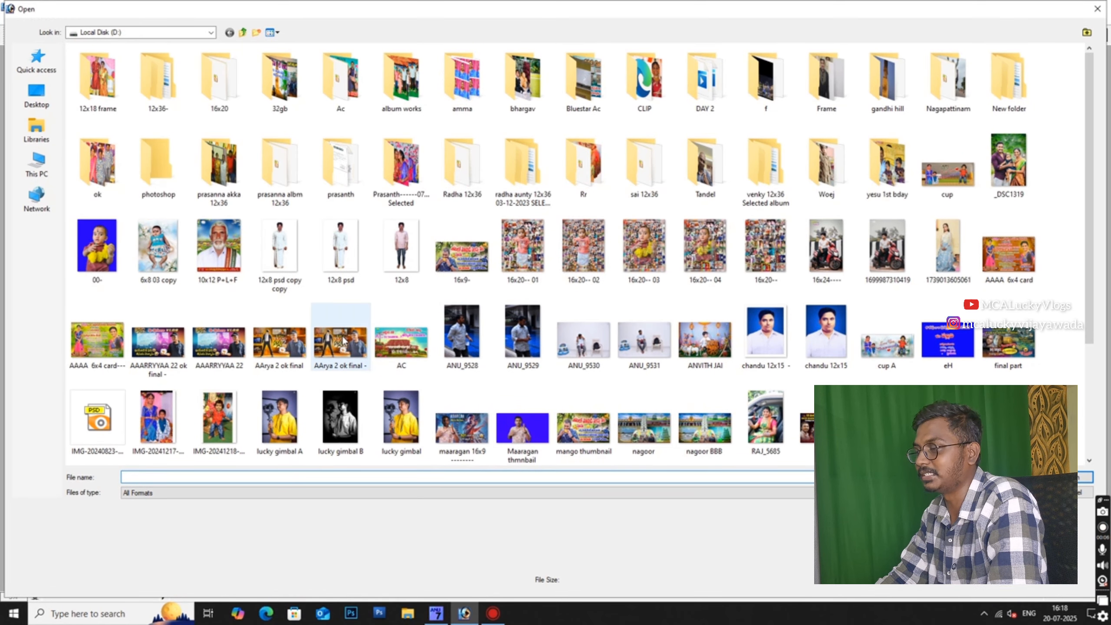
{"action": "scroll", "coordinate": [560, 348], "scroll_direction": "down", "scroll_amount": 3}
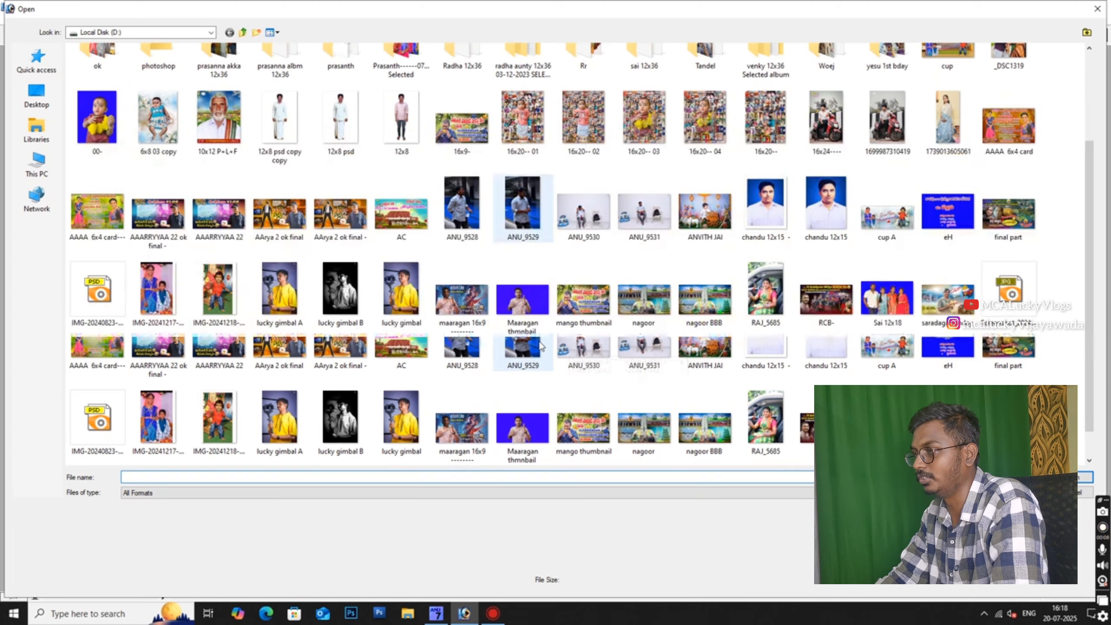
{"action": "double_click", "coordinate": [233, 300]}
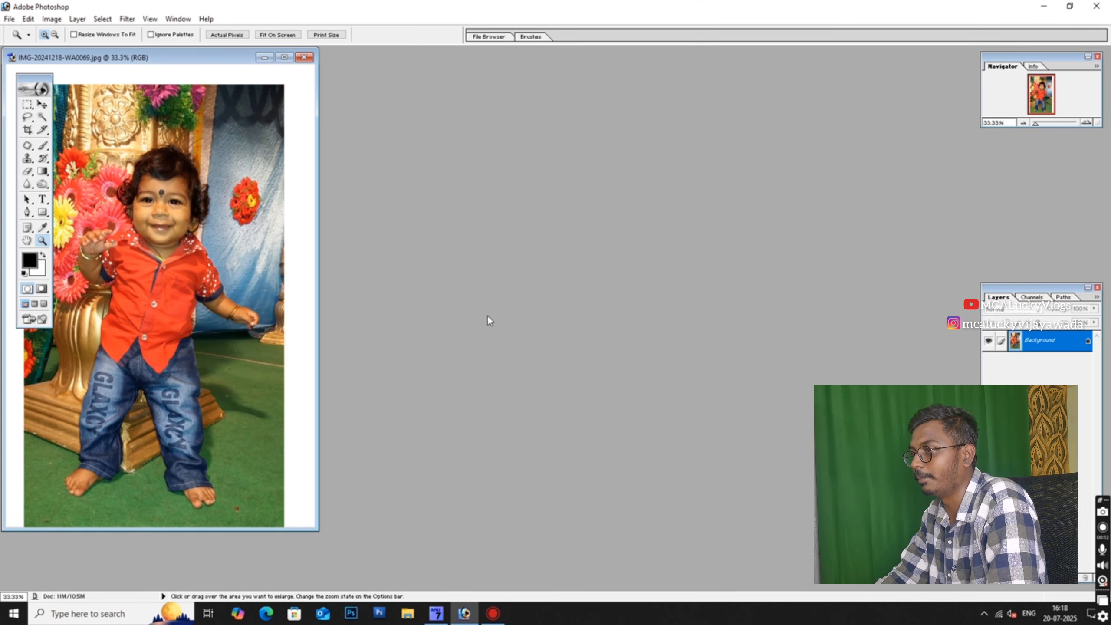
Step: Open the JPEG photo of the child on the bullock cart from the D: drive
{"action": "left_click_drag", "start_coordinate": [213, 236], "coordinate": [236, 271]}
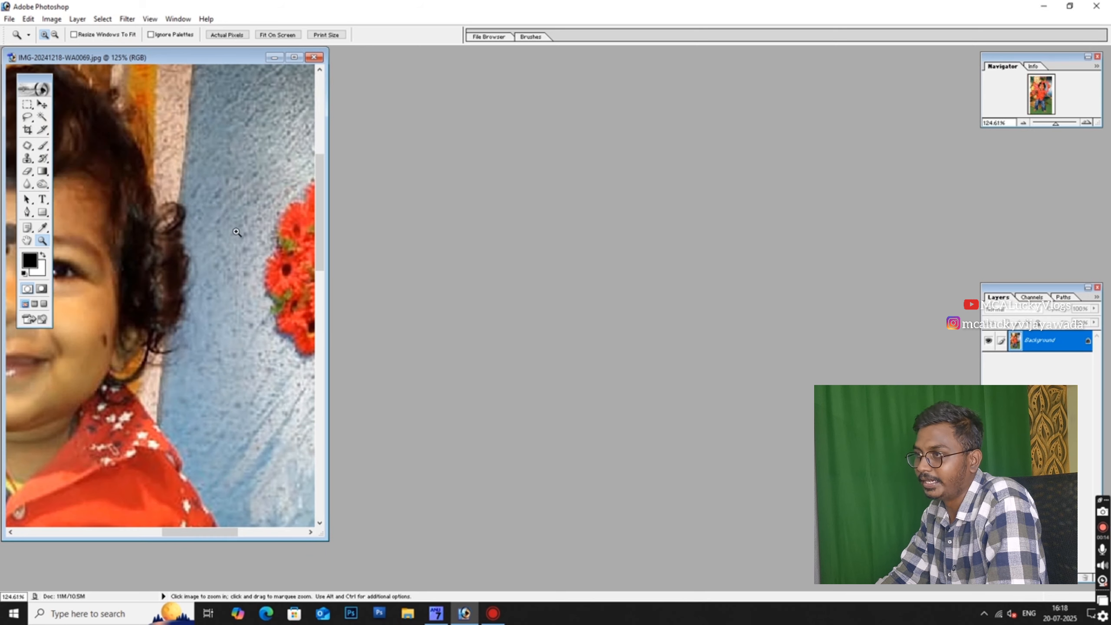
{"action": "left_click_drag", "start_coordinate": [85, 137], "coordinate": [254, 251]}
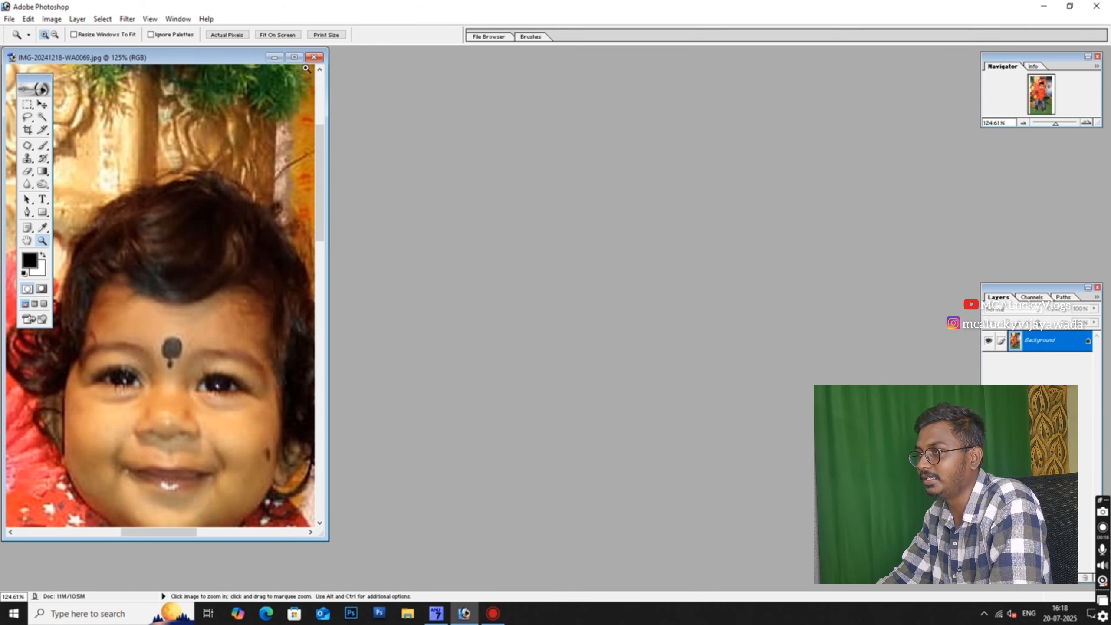
{"action": "double_click", "coordinate": [551, 242]}
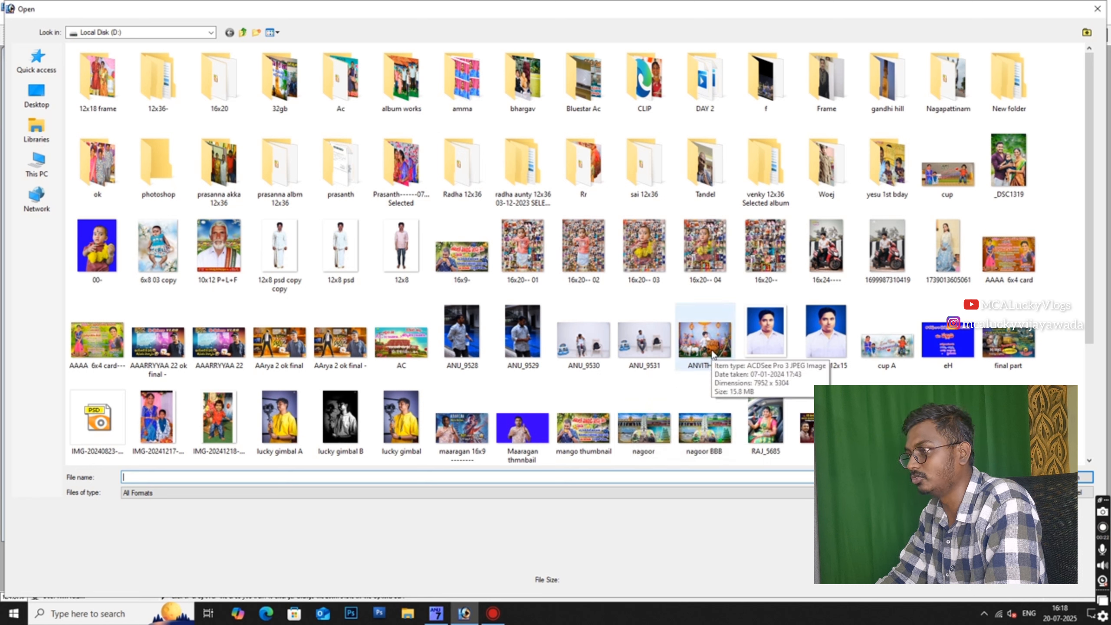
{"action": "left_click", "coordinate": [712, 356]}
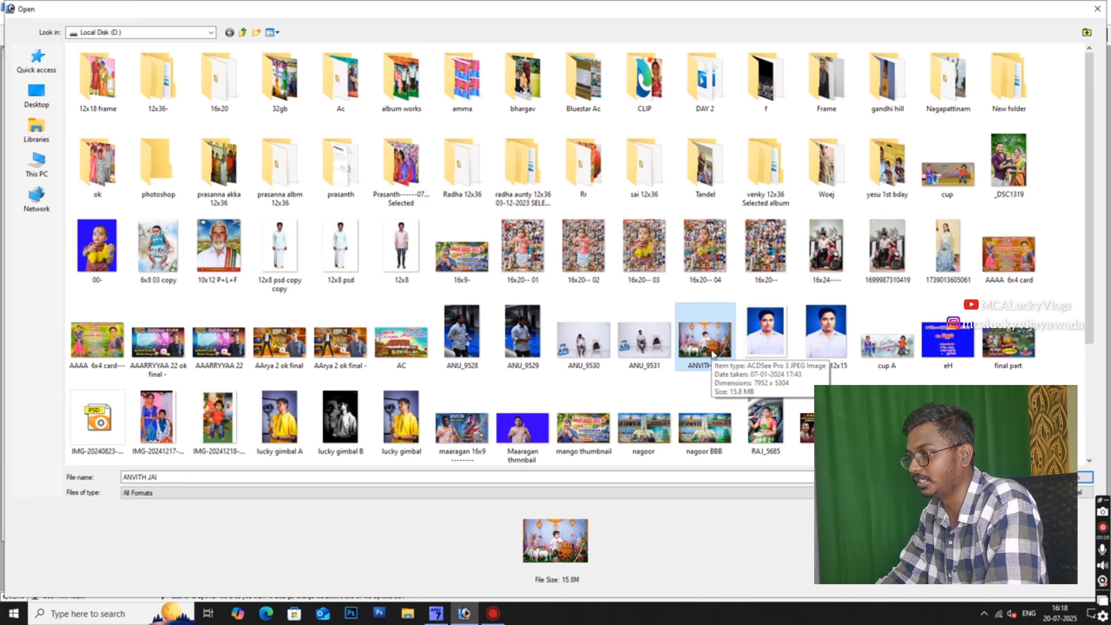
{"action": "double_click", "coordinate": [708, 345]}
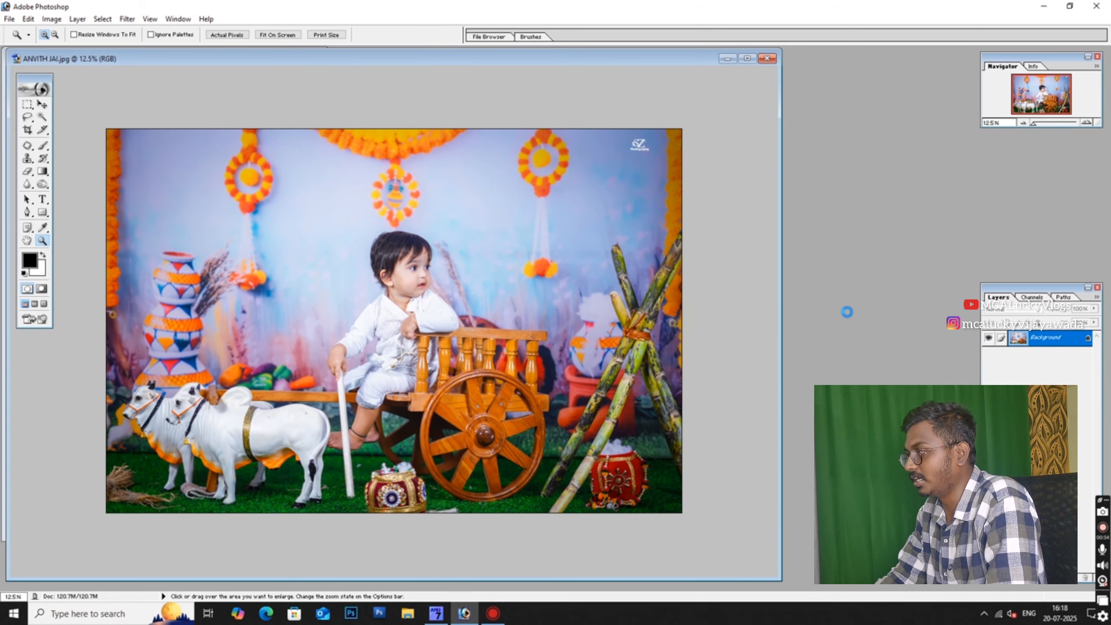
{"action": "double_click", "coordinate": [847, 312]}
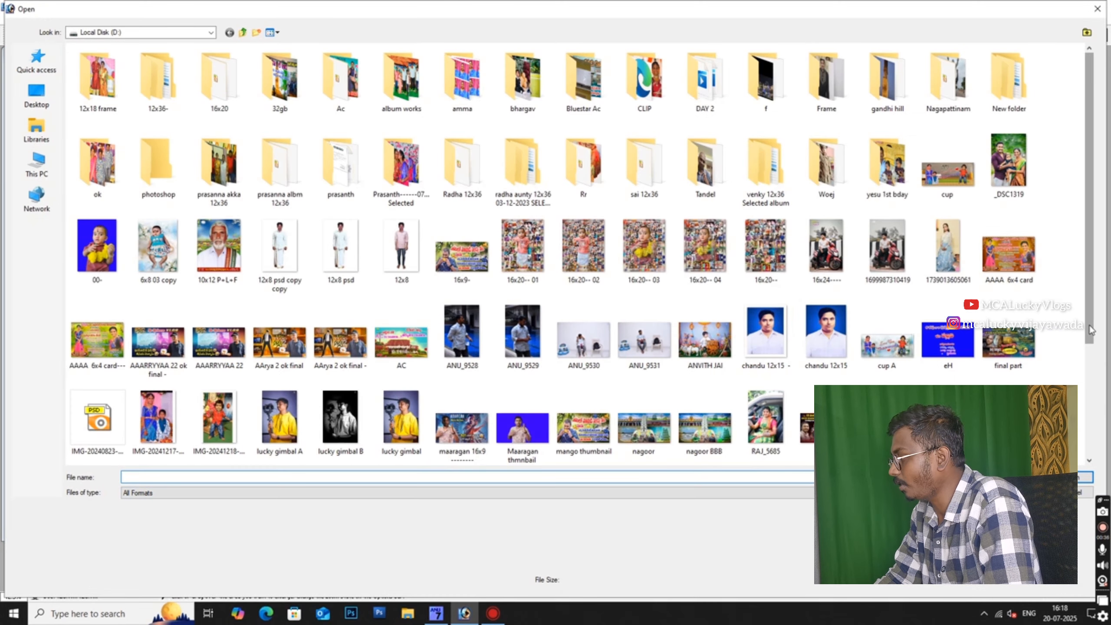
{"action": "left_click_drag", "start_coordinate": [1092, 329], "coordinate": [1094, 461]}
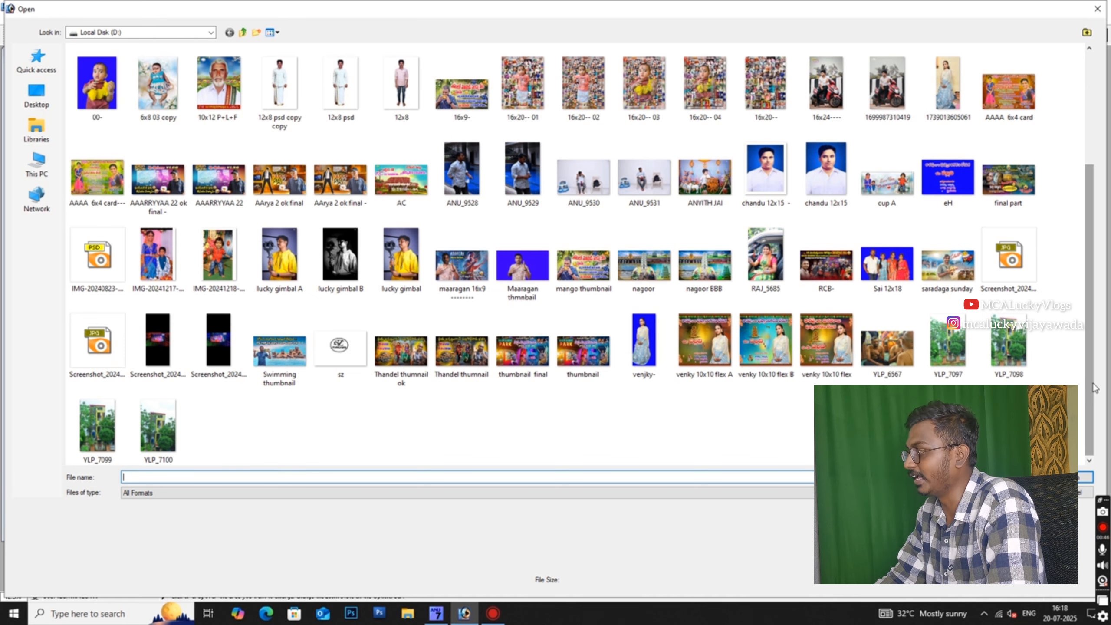
{"action": "scroll", "coordinate": [1095, 387], "scroll_direction": "up", "scroll_amount": 3}
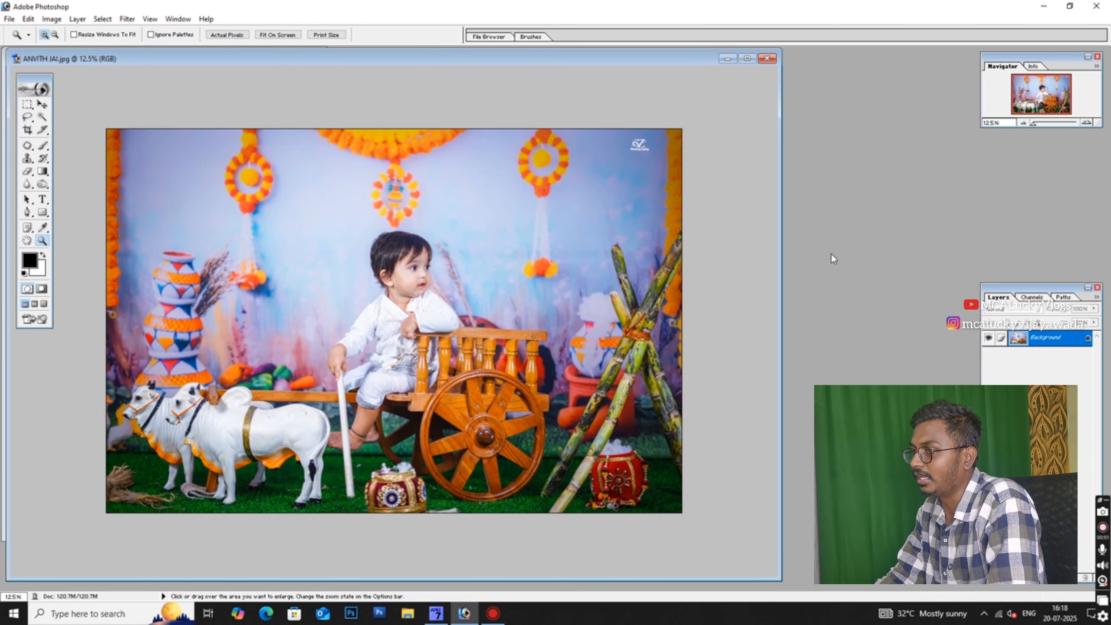
Step: Try to open the Thandel thumnail PSD file from the D: drive
{"action": "key", "text": "ctrl+o"}
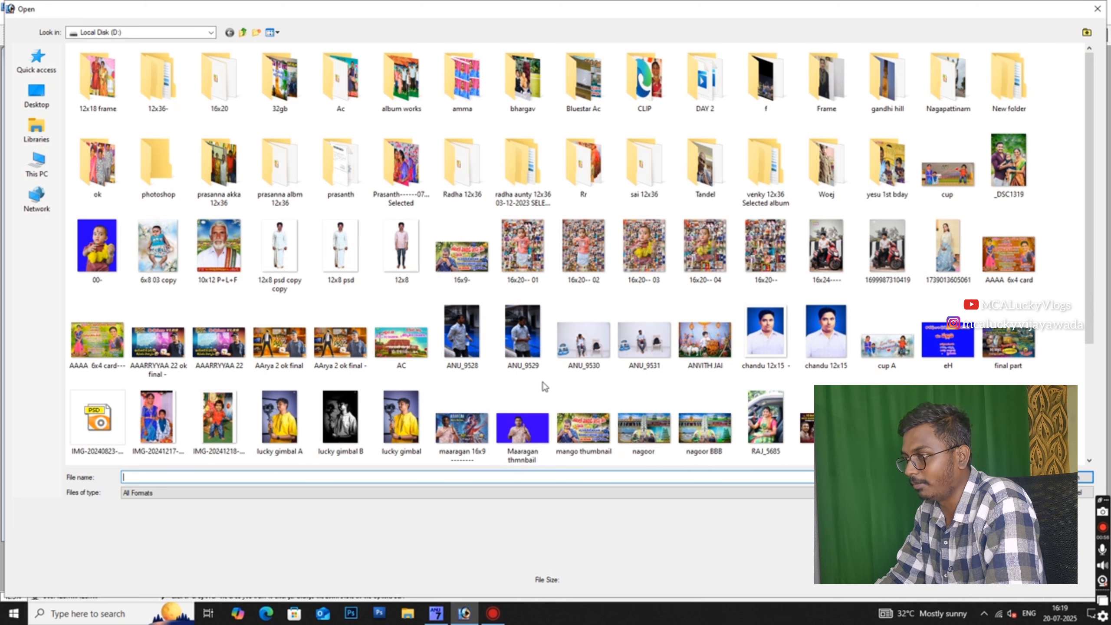
{"action": "scroll", "coordinate": [470, 385], "scroll_direction": "down", "scroll_amount": 3}
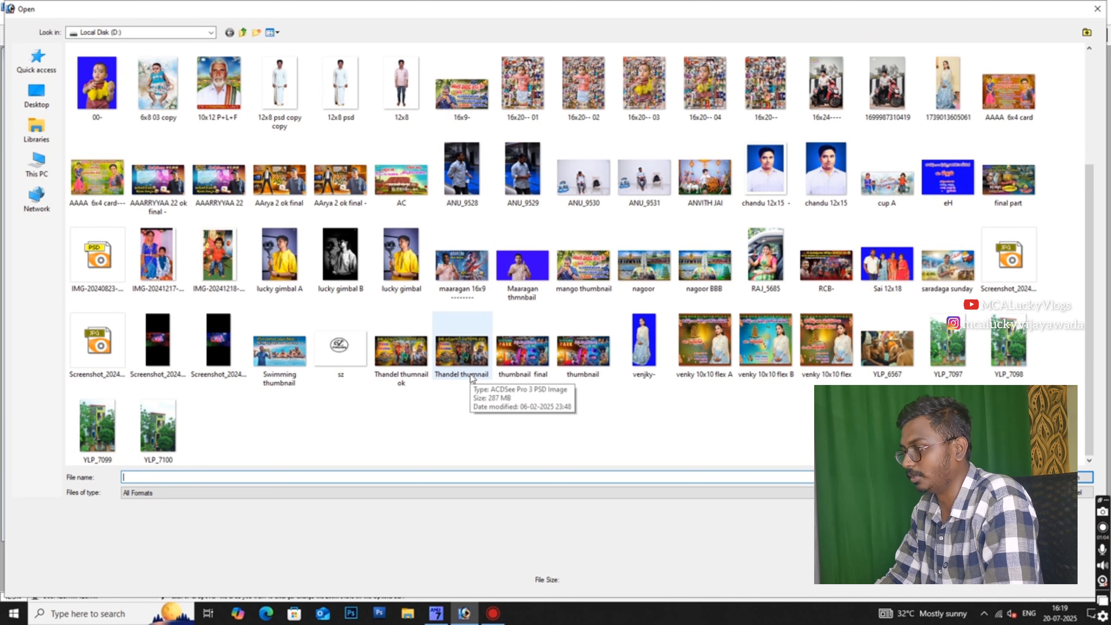
{"action": "left_click", "coordinate": [473, 365]}
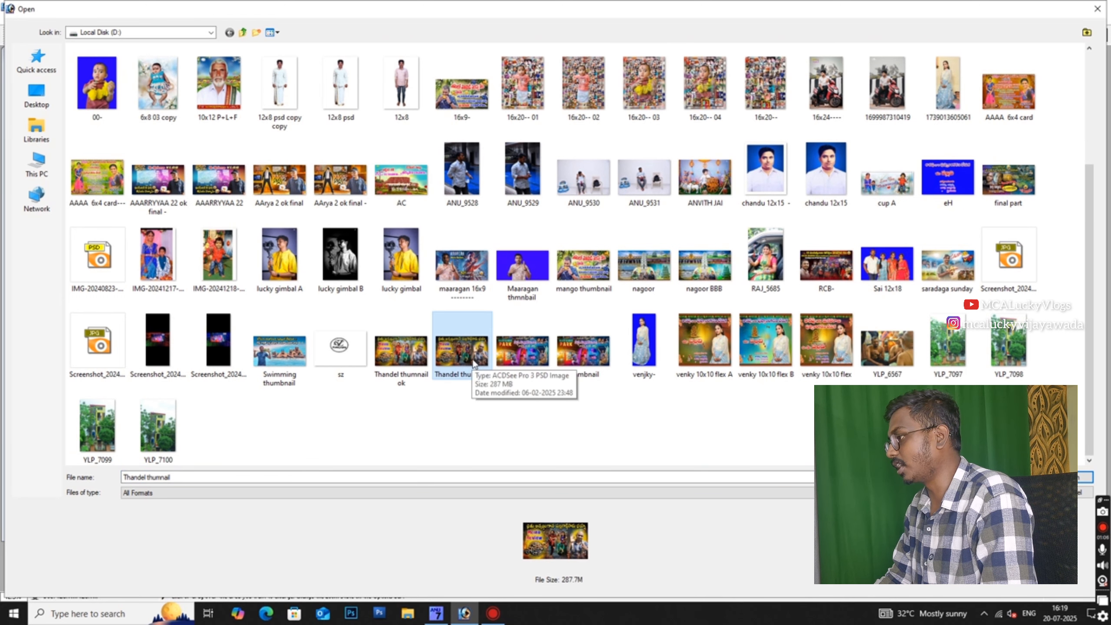
{"action": "left_click", "coordinate": [734, 268]}
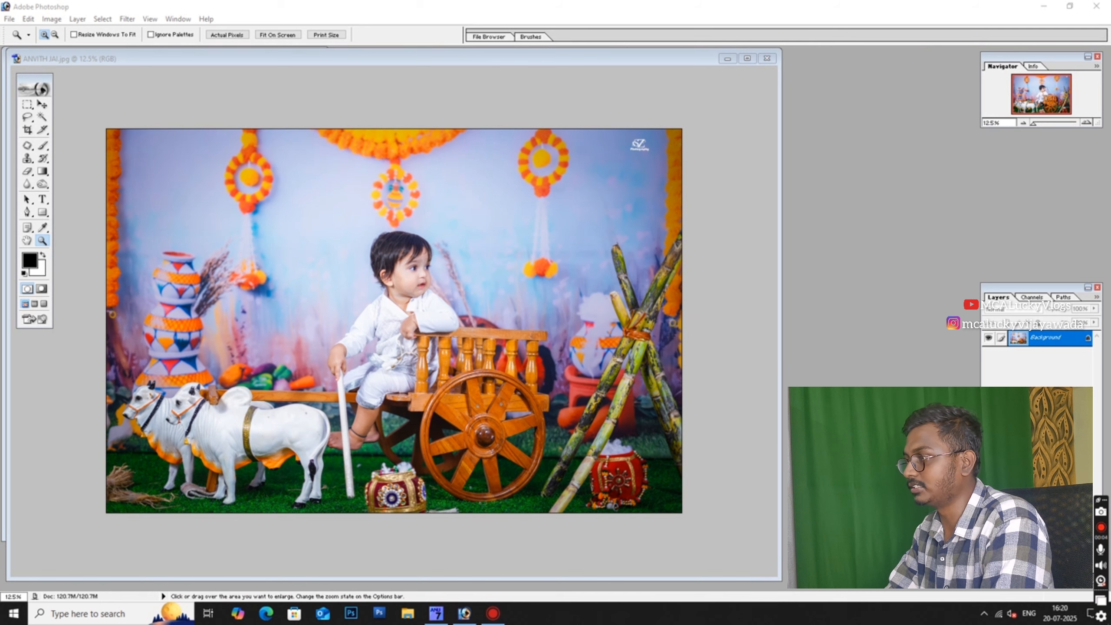
Step: Bring up the IMG-20241218-WA0069 photo from the D: drive and fit the whole image on screen
{"action": "double_click", "coordinate": [868, 213]}
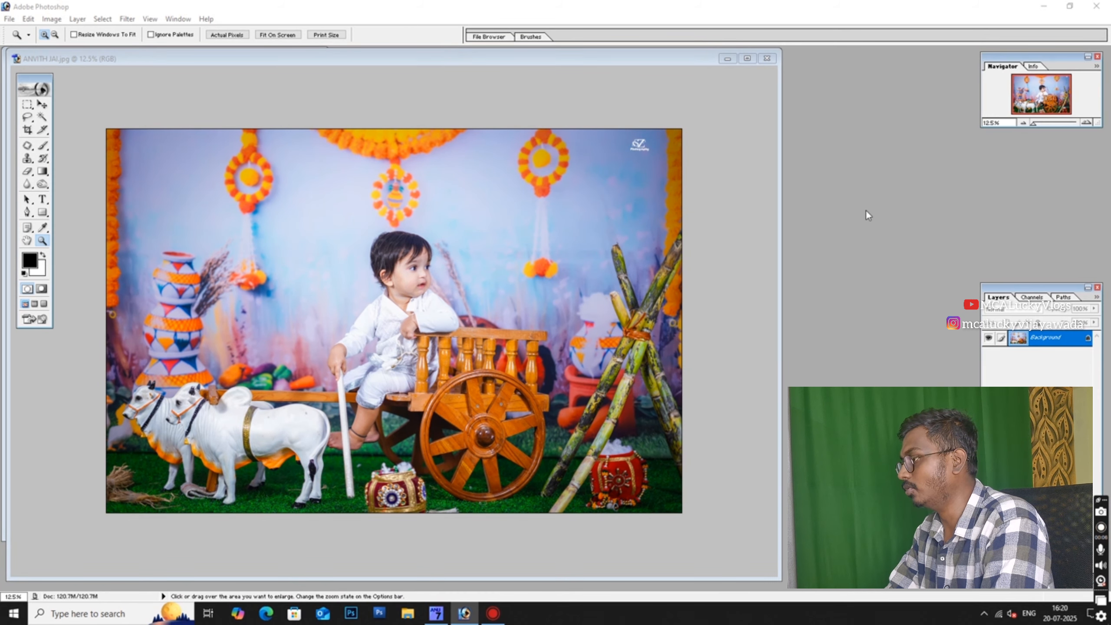
{"action": "scroll", "coordinate": [530, 323], "scroll_direction": "down", "scroll_amount": 3}
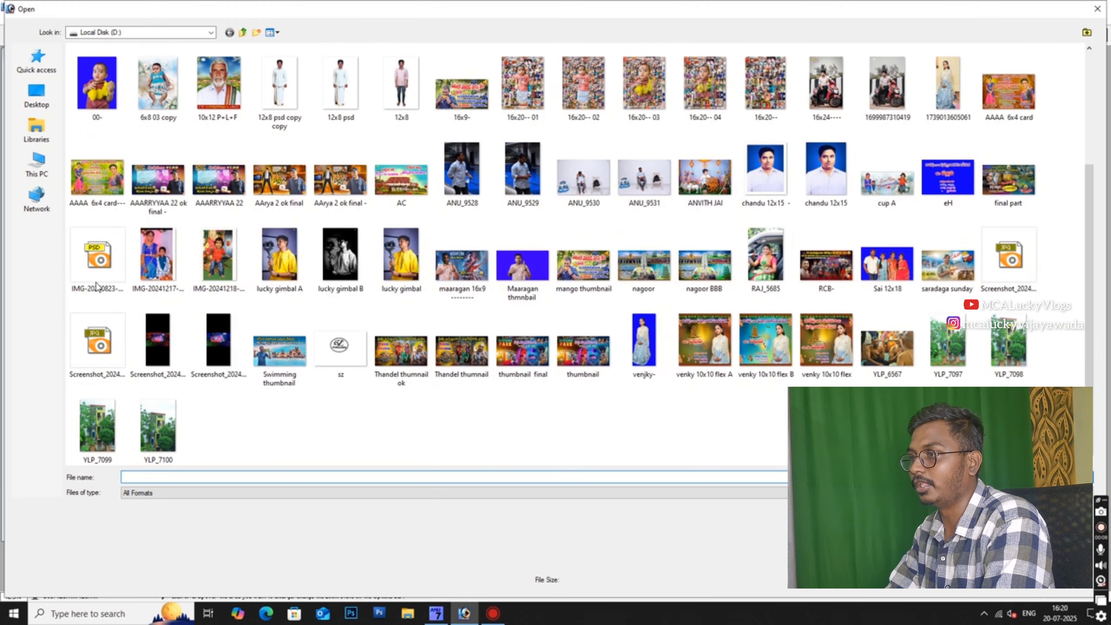
{"action": "left_click", "coordinate": [230, 259]}
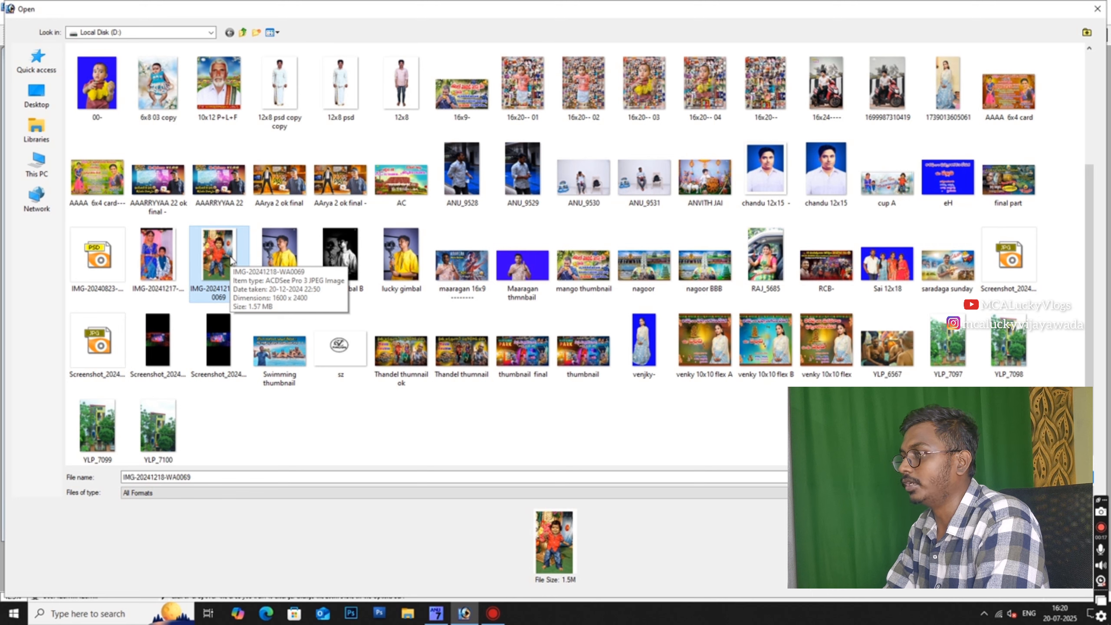
{"action": "double_click", "coordinate": [230, 259]}
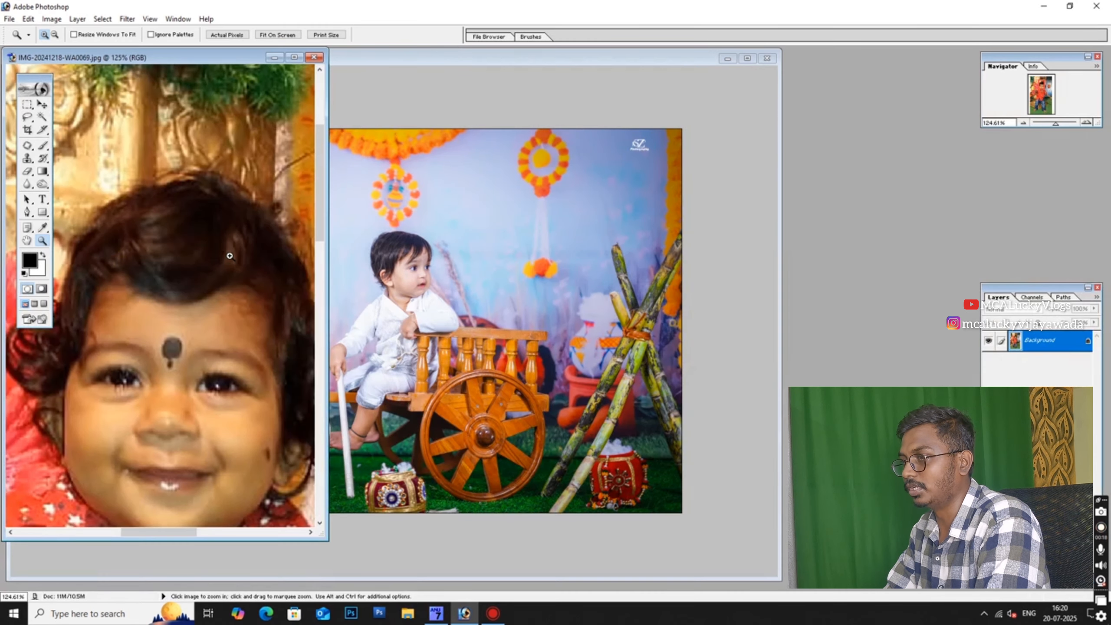
{"action": "right_click", "coordinate": [229, 255]}
{"action": "left_click", "coordinate": [247, 264]}
Step: Open the AC PSD design from the D: drive and accept the missing-fonts warning
{"action": "double_click", "coordinate": [943, 229]}
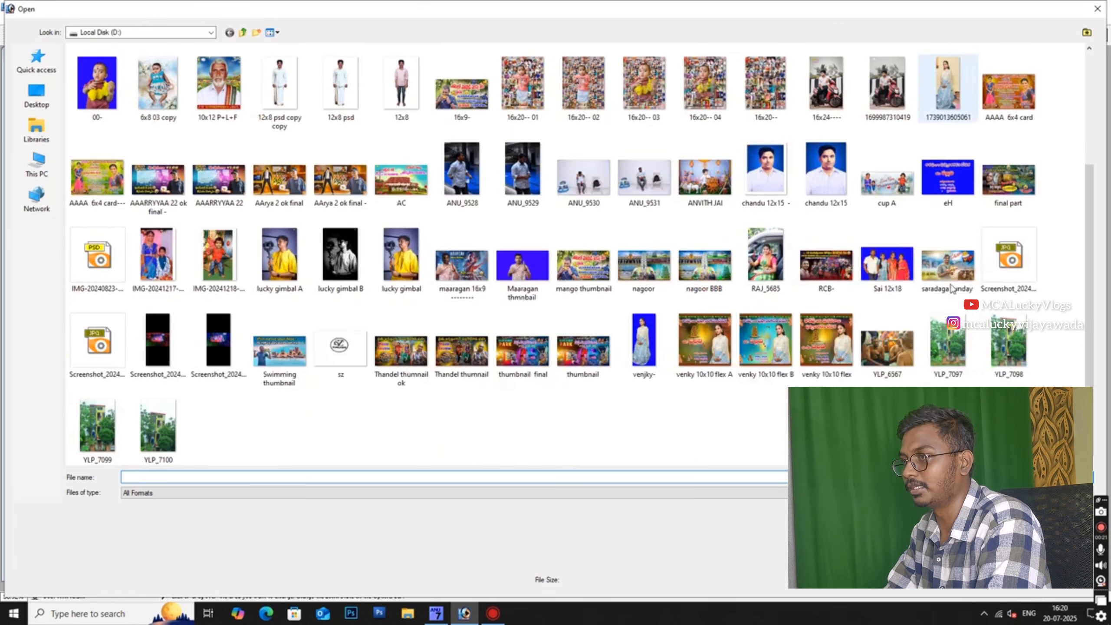
{"action": "left_click_drag", "start_coordinate": [1092, 370], "coordinate": [1083, 245]}
{"action": "double_click", "coordinate": [506, 436]}
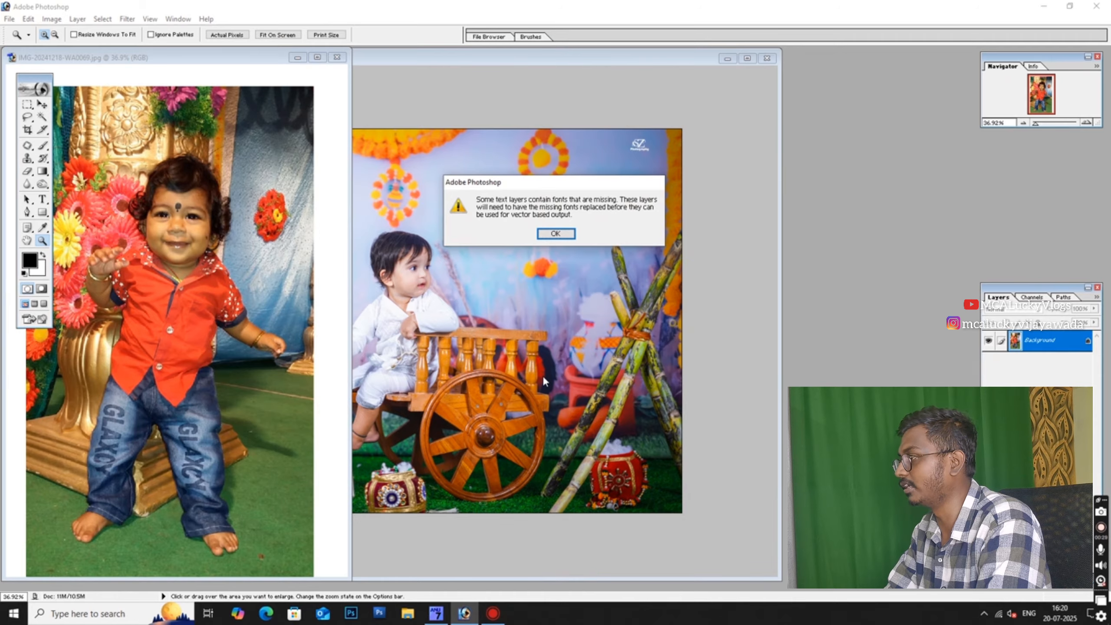
{"action": "key", "text": "Return"}
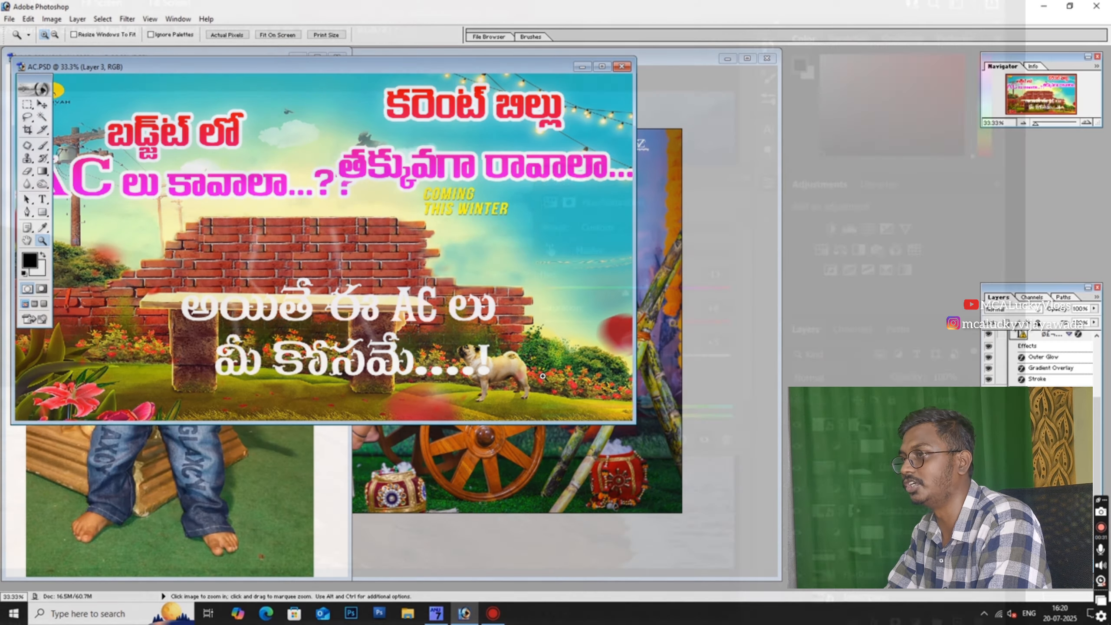